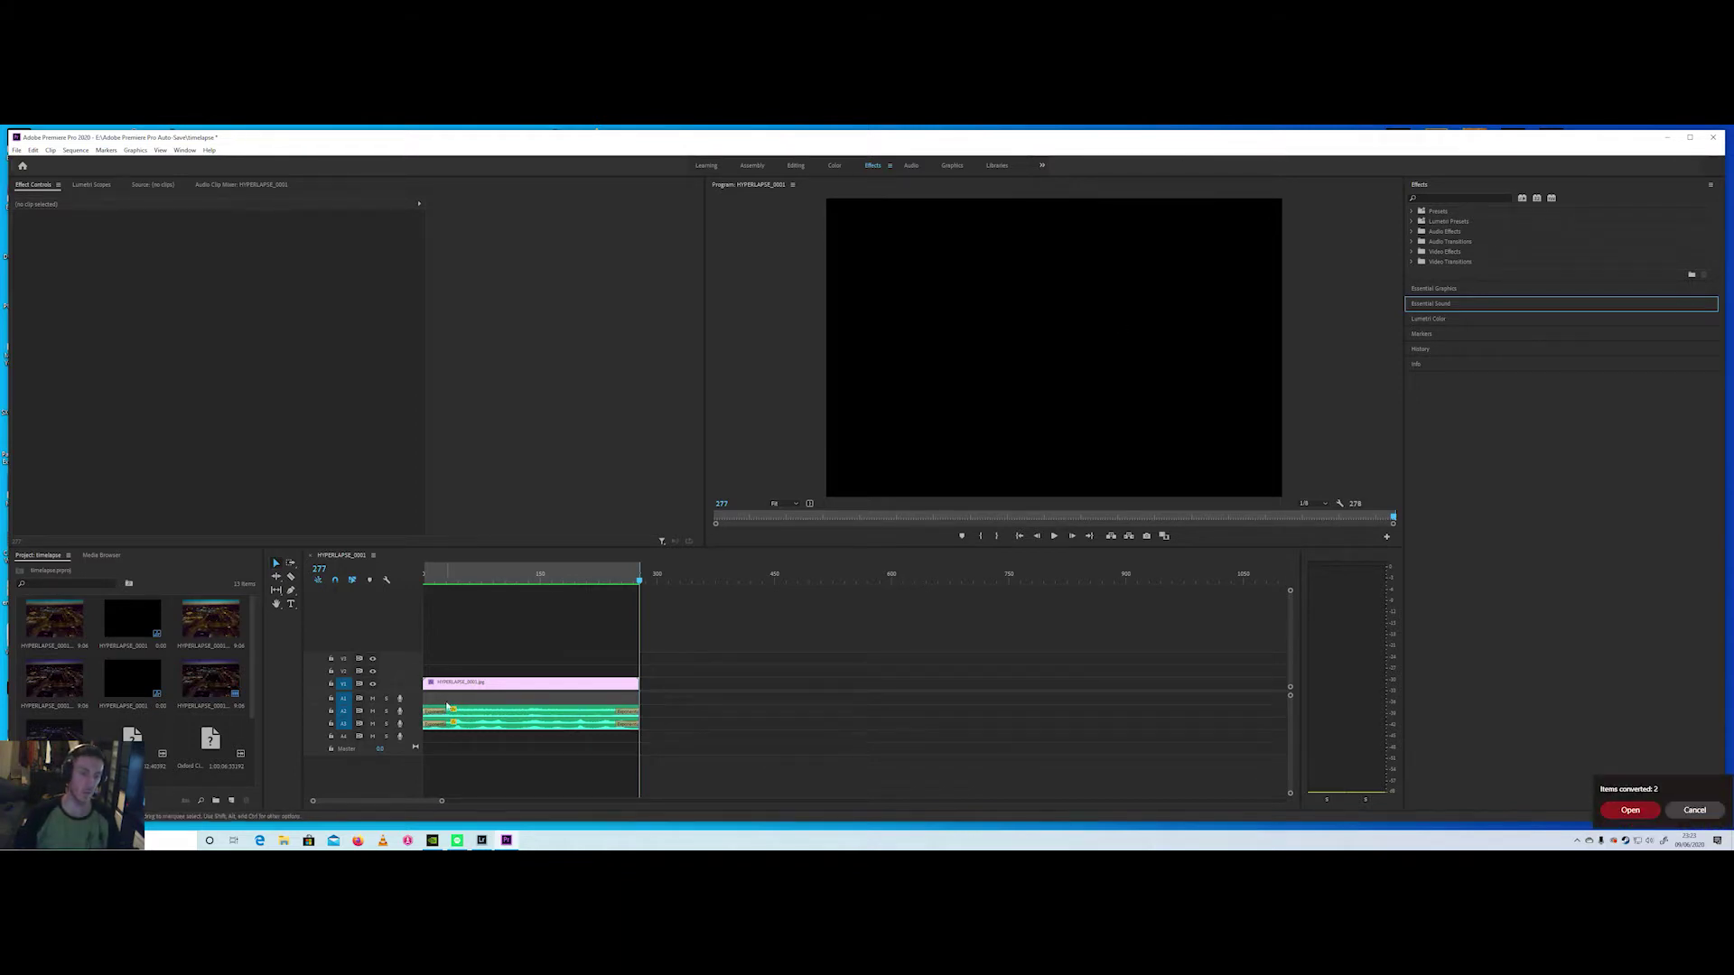
Bring the Lightroom Classic library of Mavic 2 Pro DNG hyperlapse photos to the front.
{"action": "left_click", "coordinate": [481, 841]}
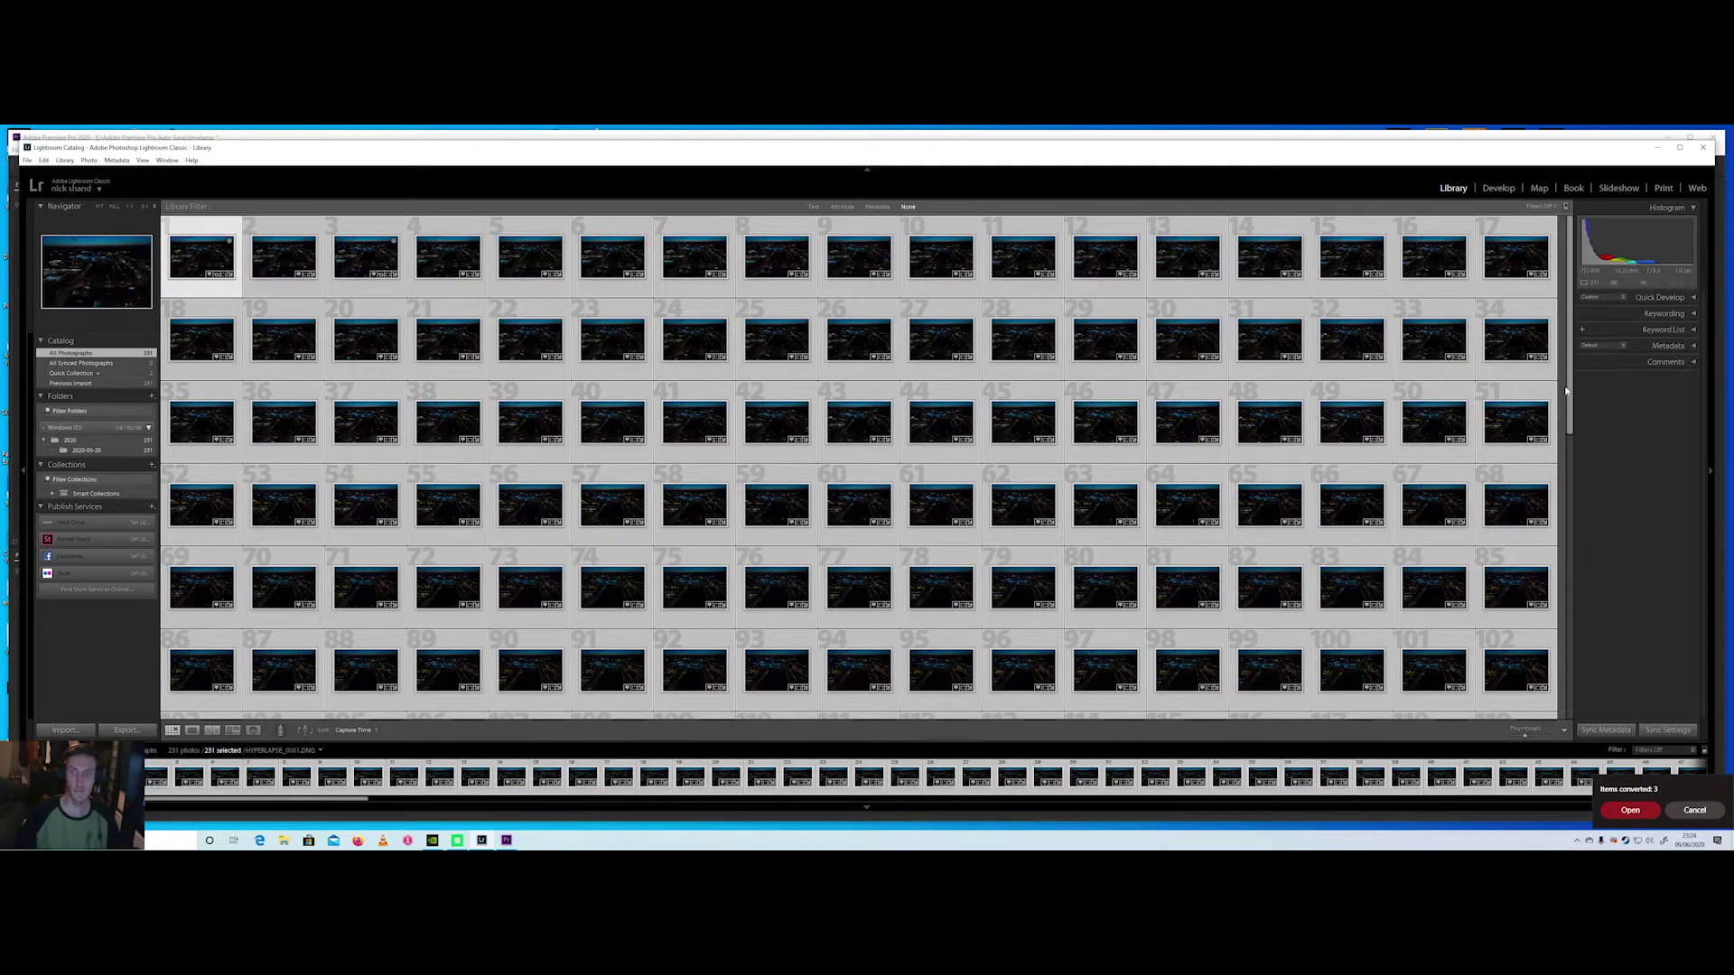
{"action": "left_click_drag", "start_coordinate": [1581, 404], "coordinate": [1626, 701]}
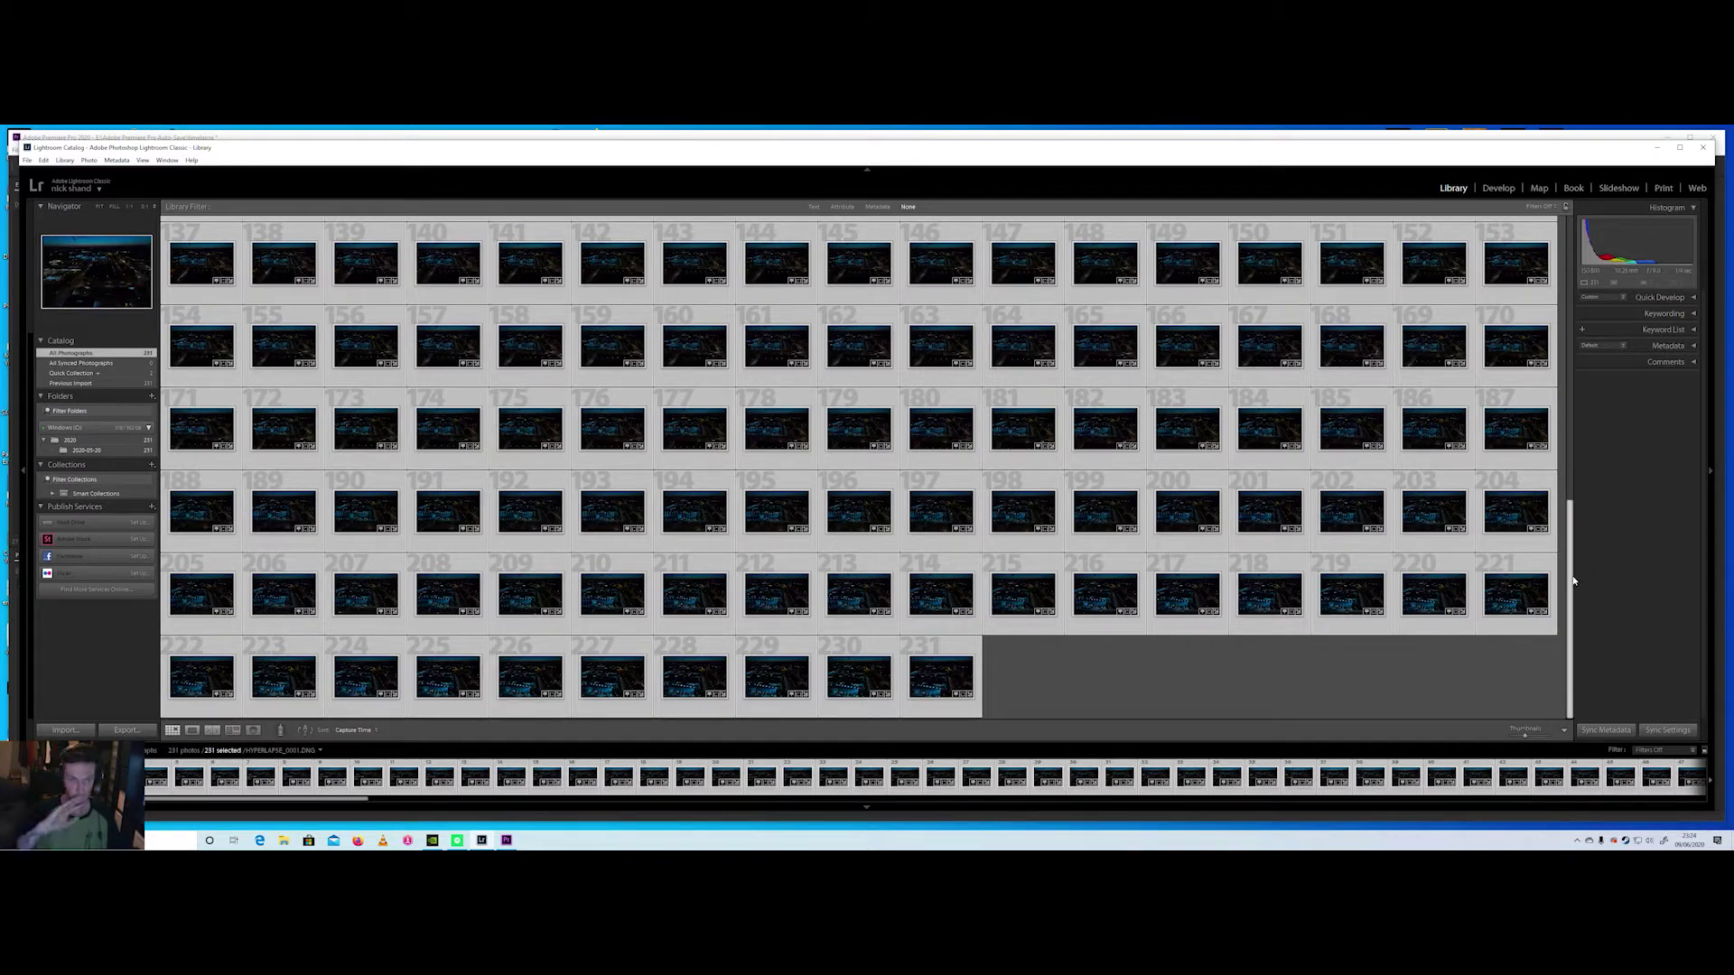
{"action": "left_click_drag", "start_coordinate": [1573, 581], "coordinate": [1572, 298]}
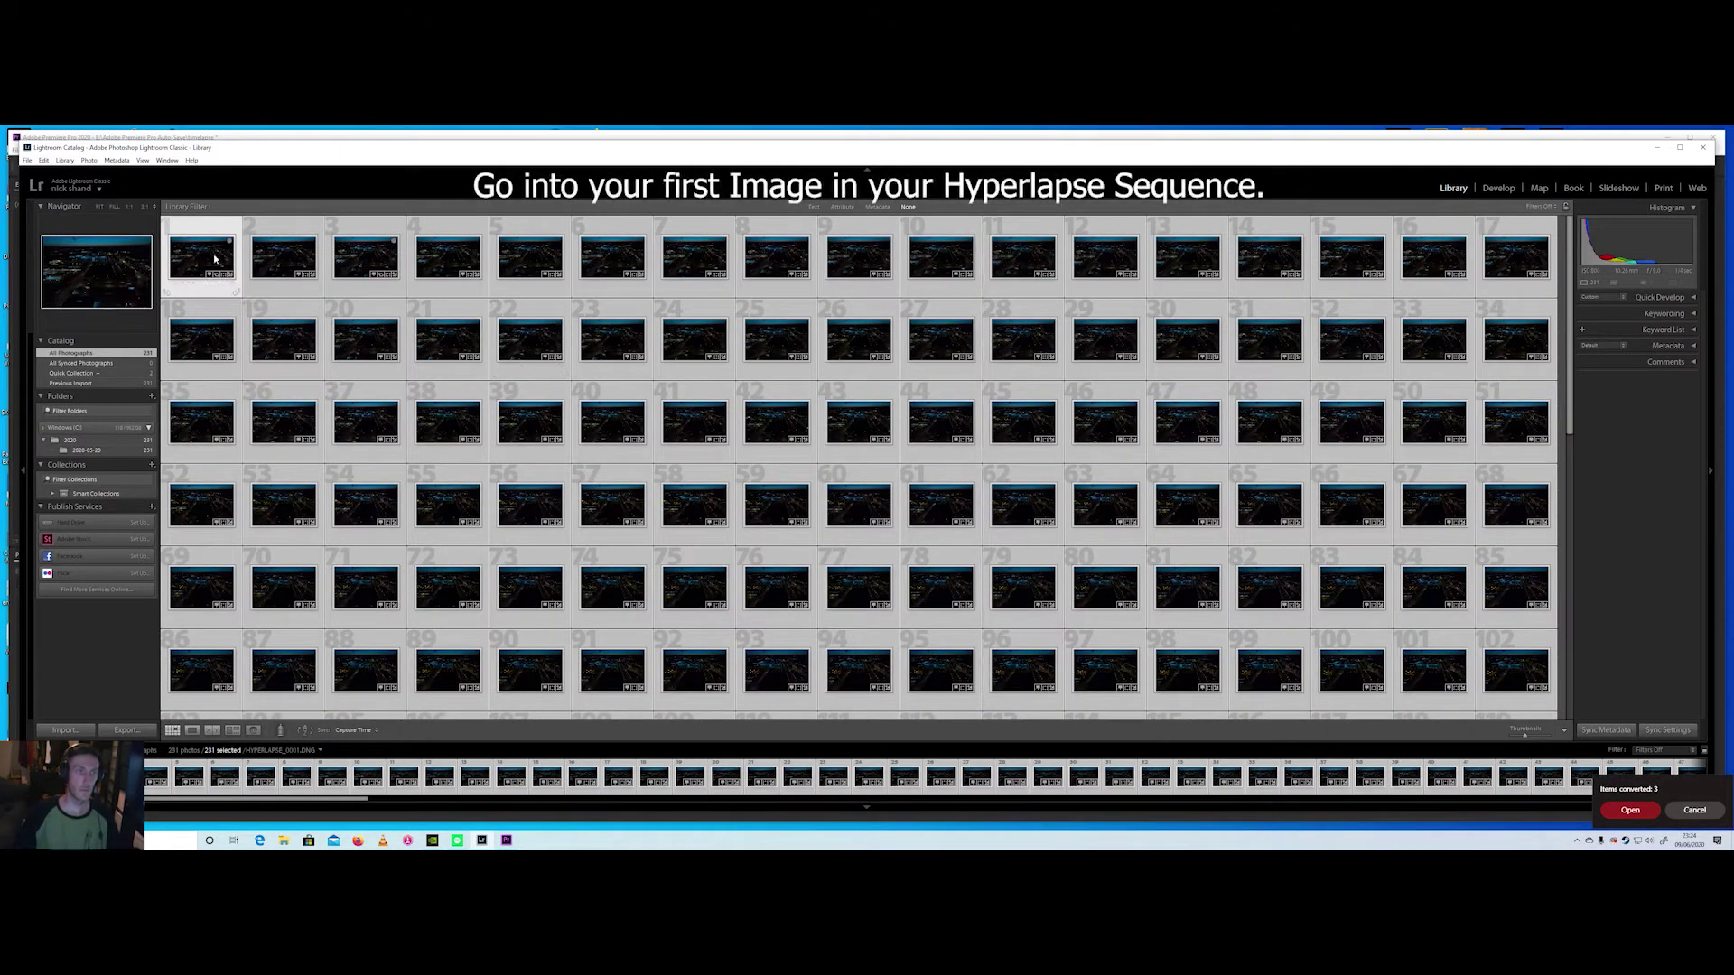
{"action": "double_click", "coordinate": [207, 260]}
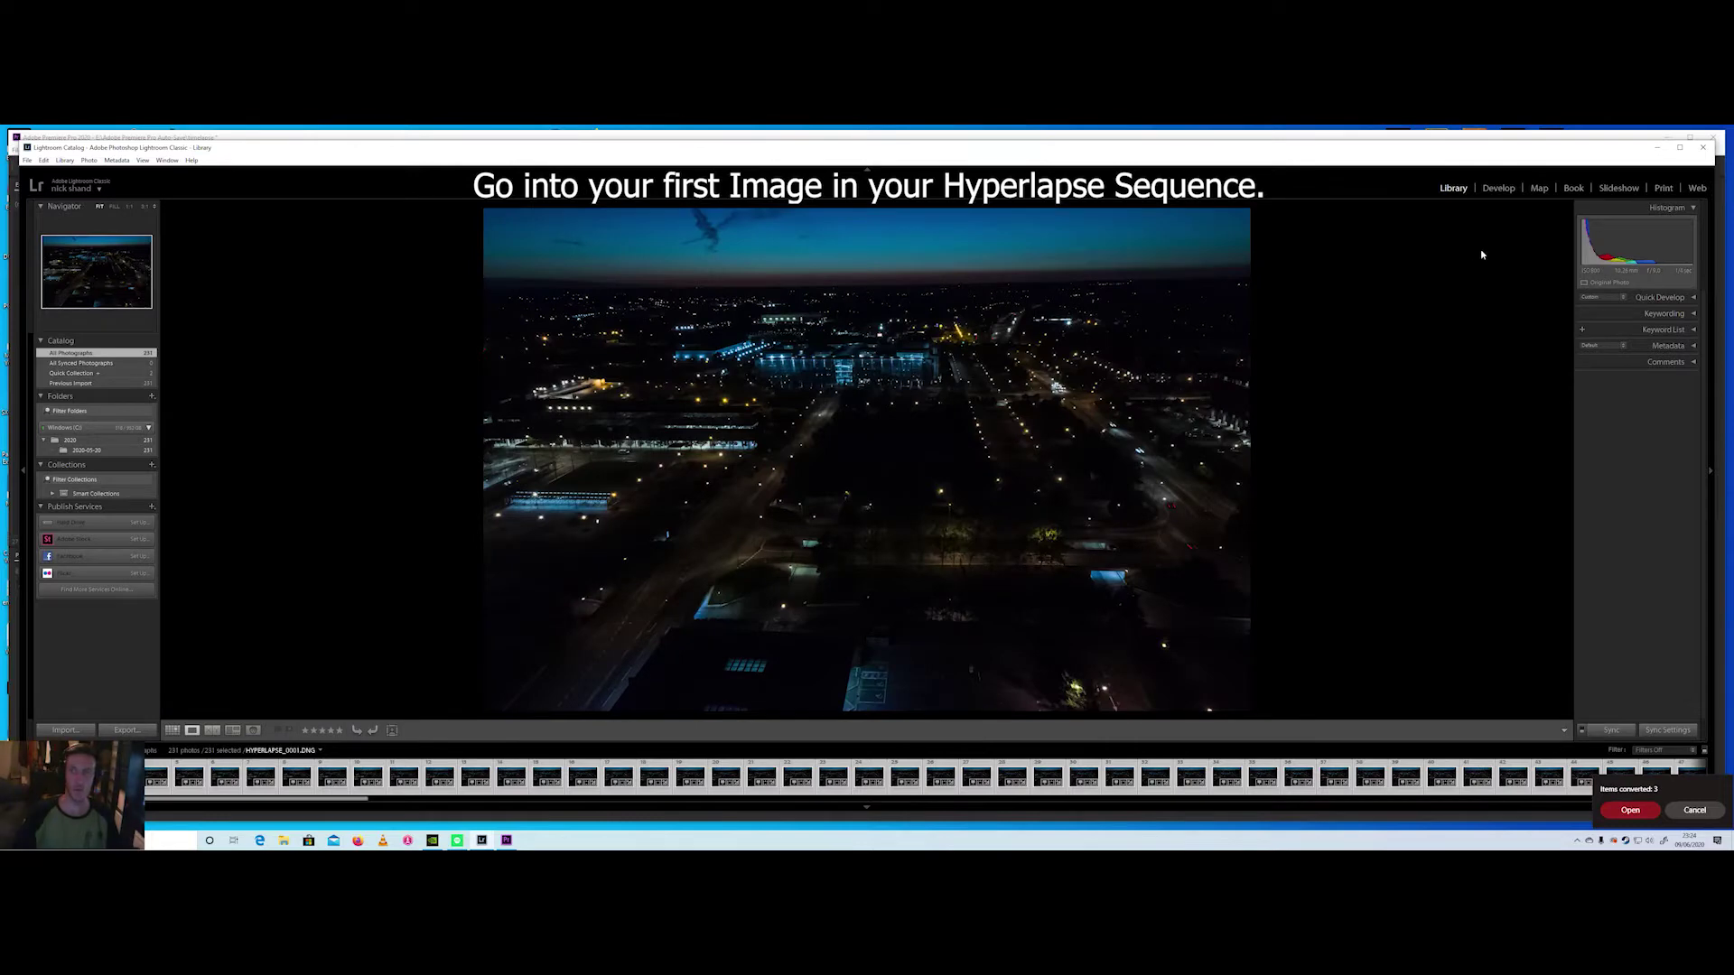
Review the first photo's Tone Curve, HSL, Split Toning and Detail settings in Develop, then return to Grid.
{"action": "left_click", "coordinate": [1498, 188]}
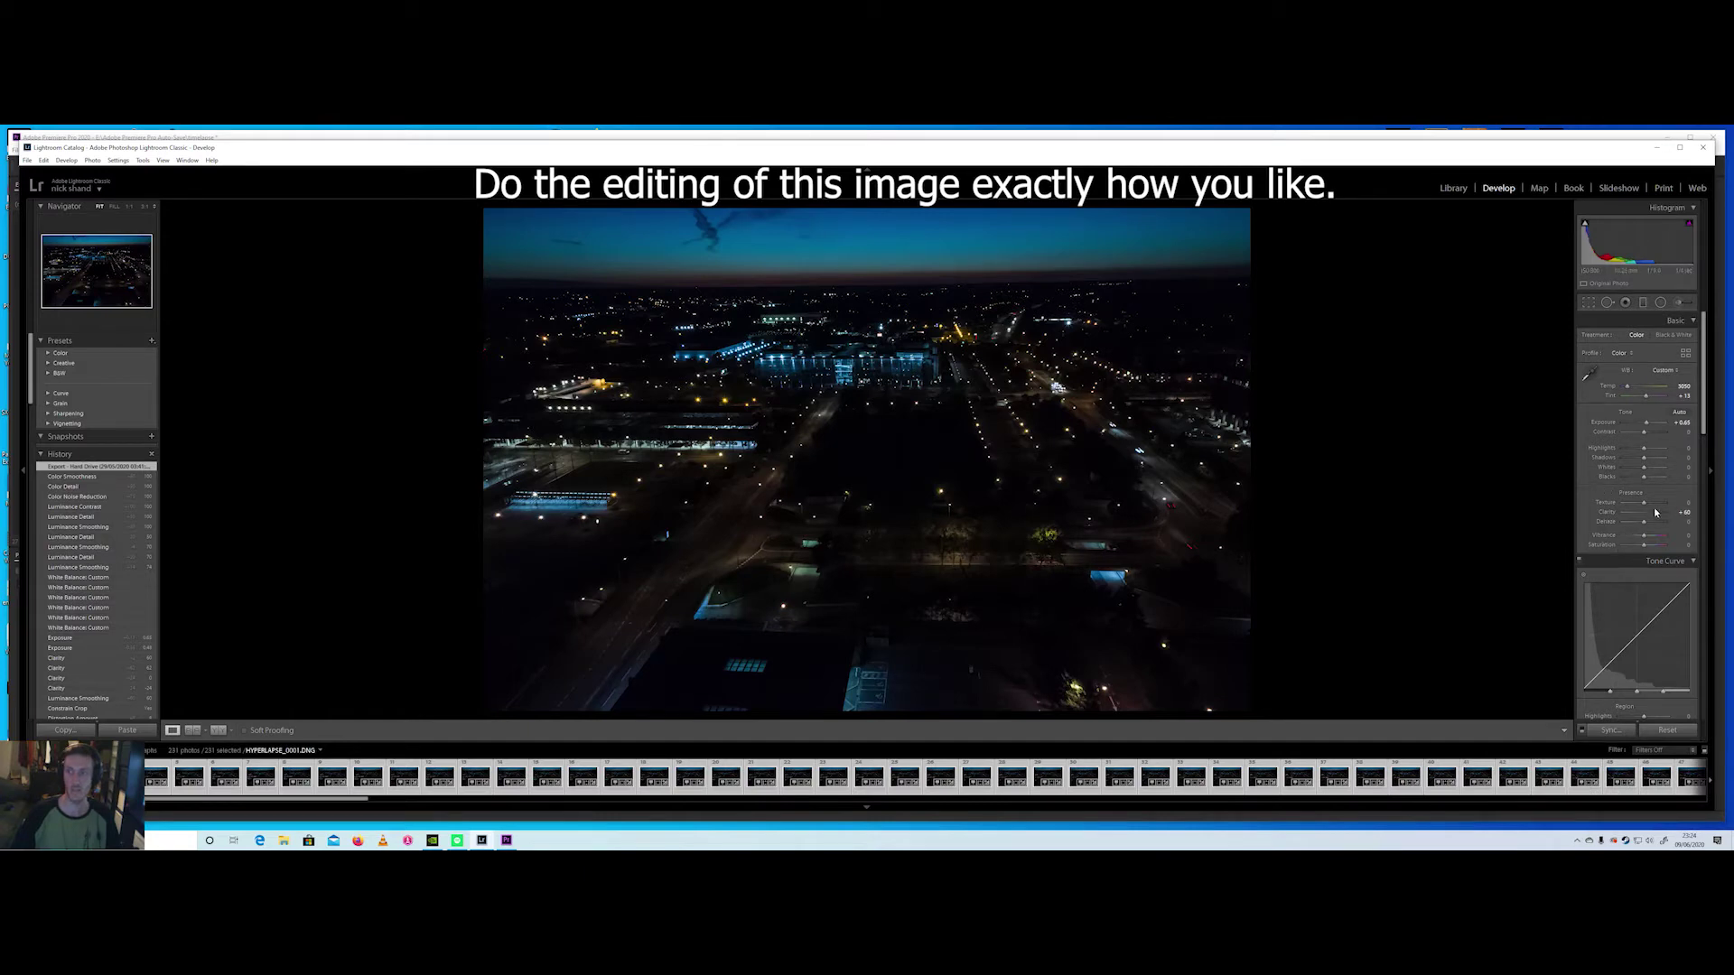
{"action": "scroll", "coordinate": [1605, 532], "scroll_direction": "down", "scroll_amount": 5}
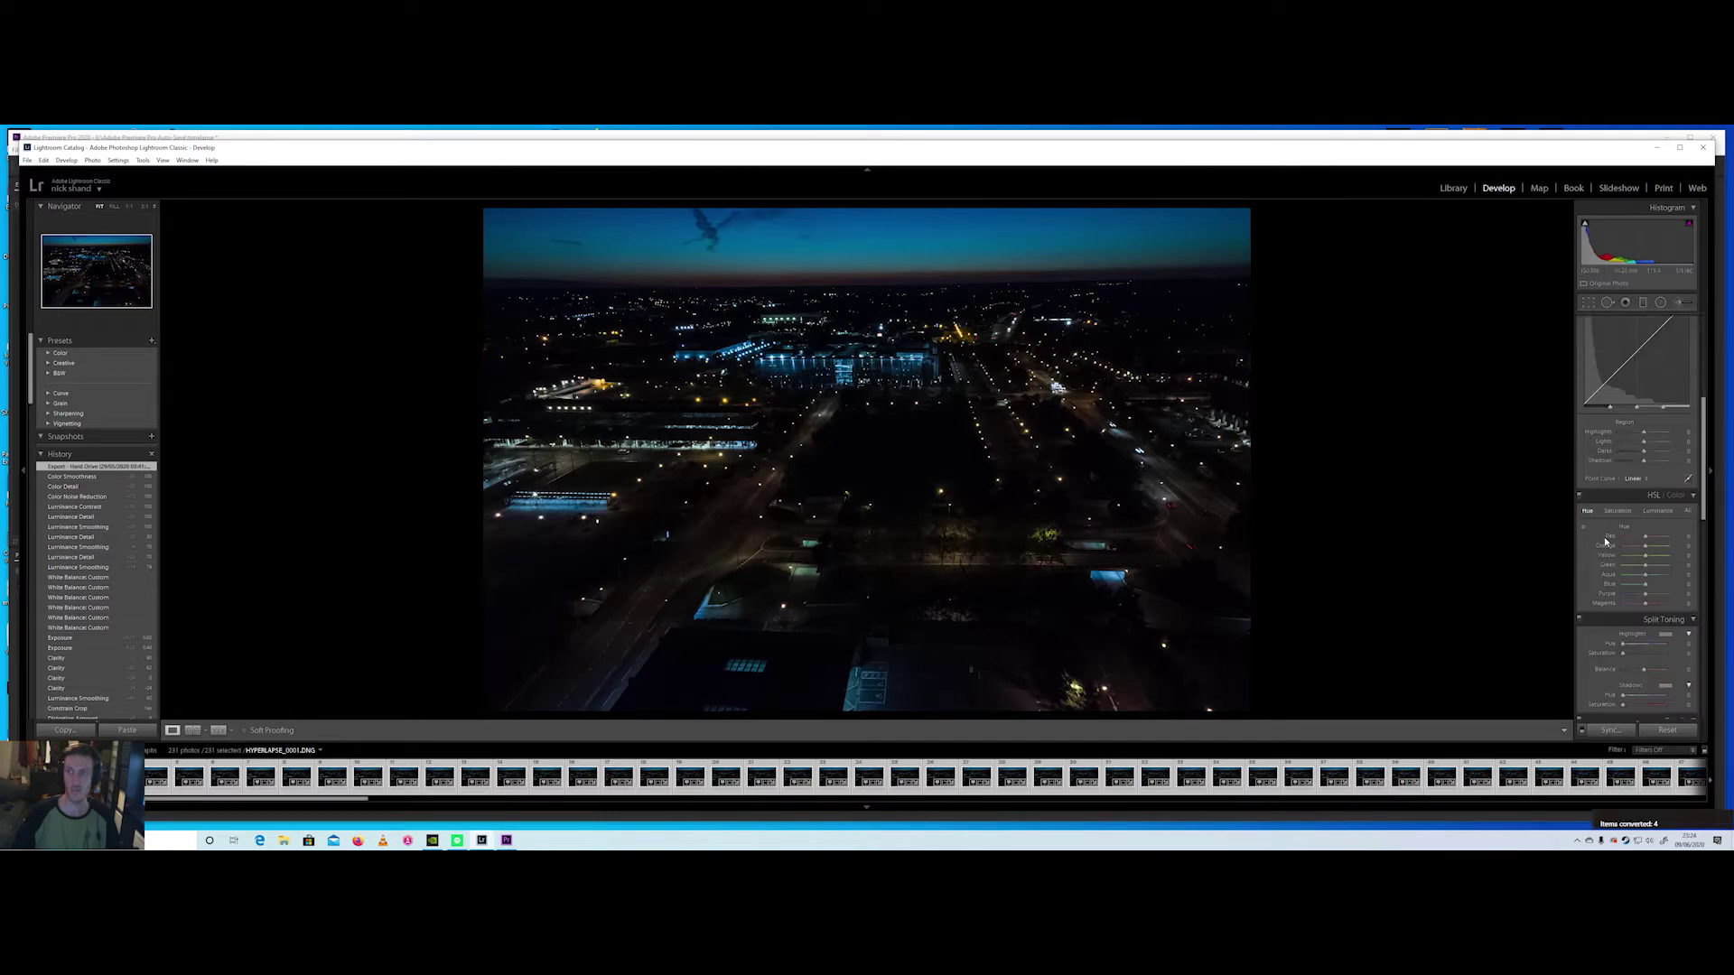
{"action": "scroll", "coordinate": [1618, 582], "scroll_direction": "down", "scroll_amount": 1}
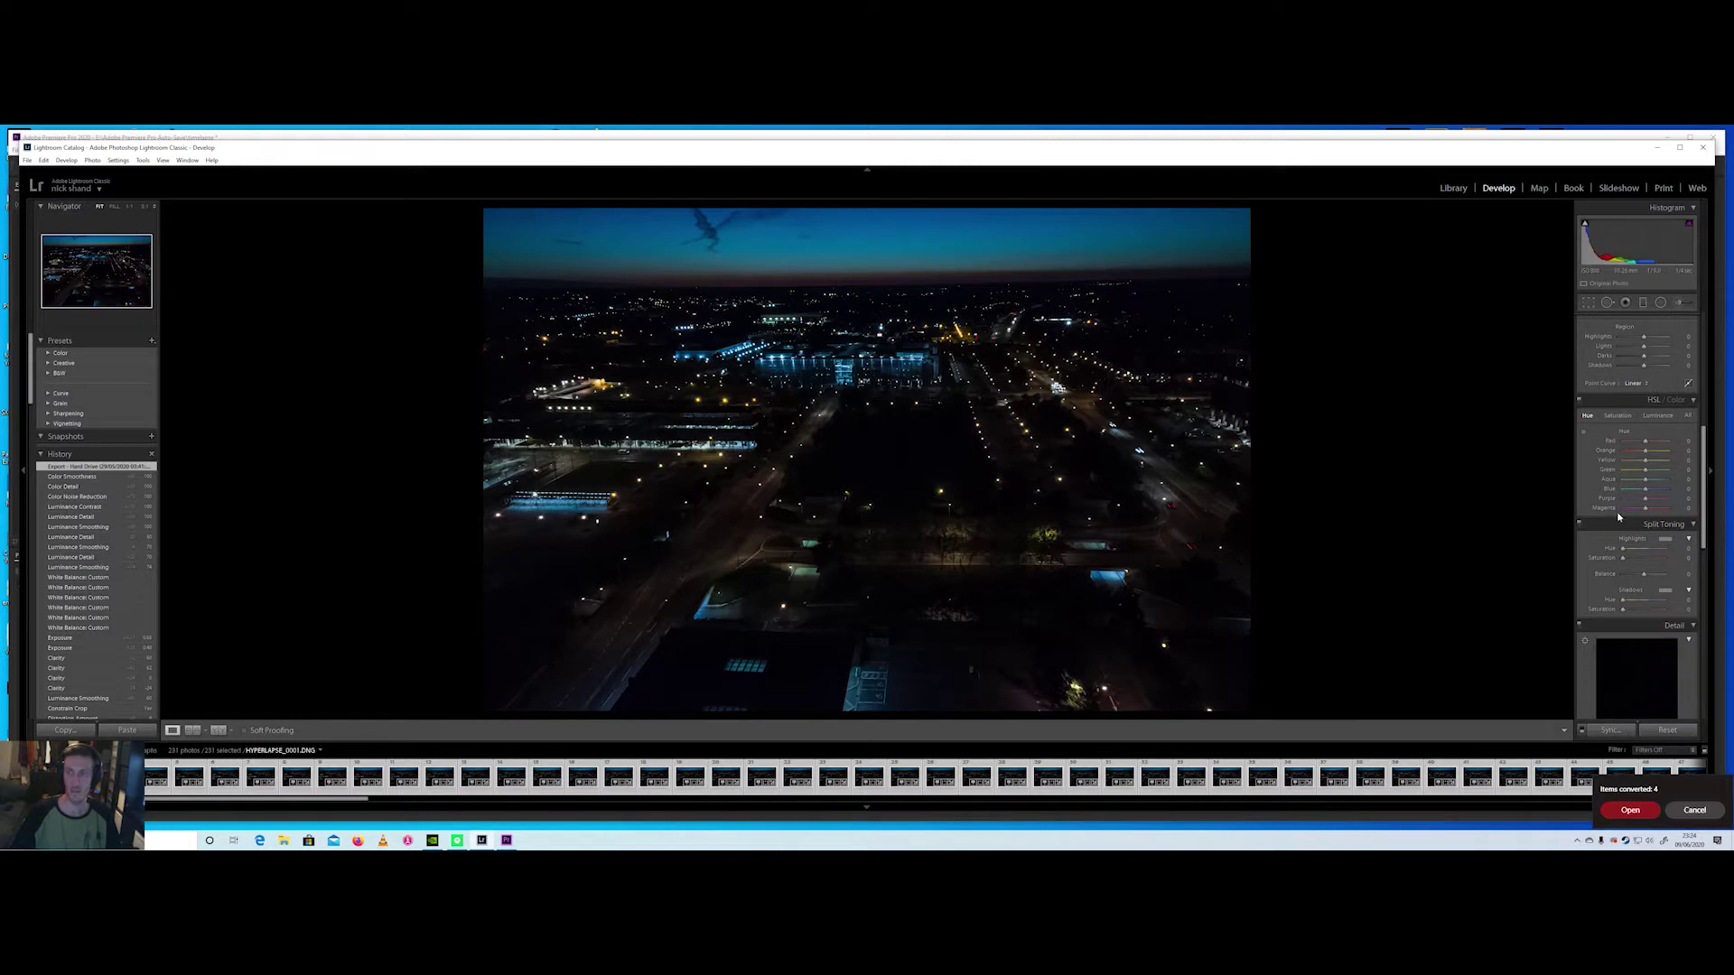
{"action": "scroll", "coordinate": [1630, 601], "scroll_direction": "down", "scroll_amount": 2}
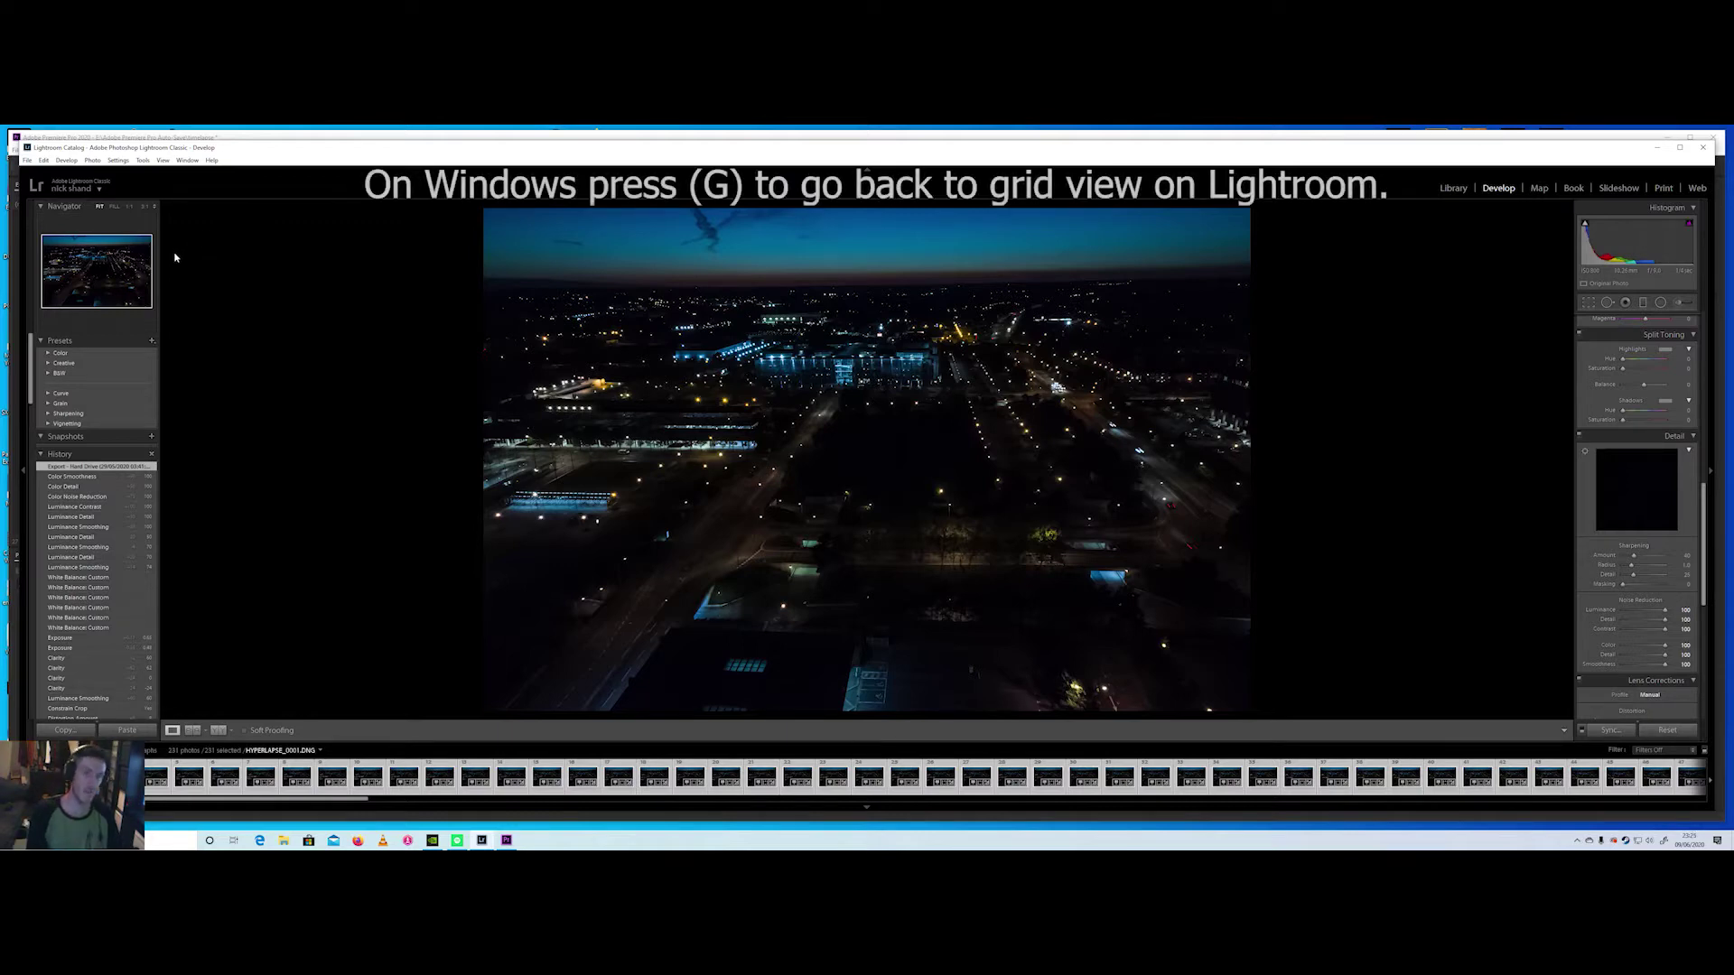
{"action": "key", "text": "g"}
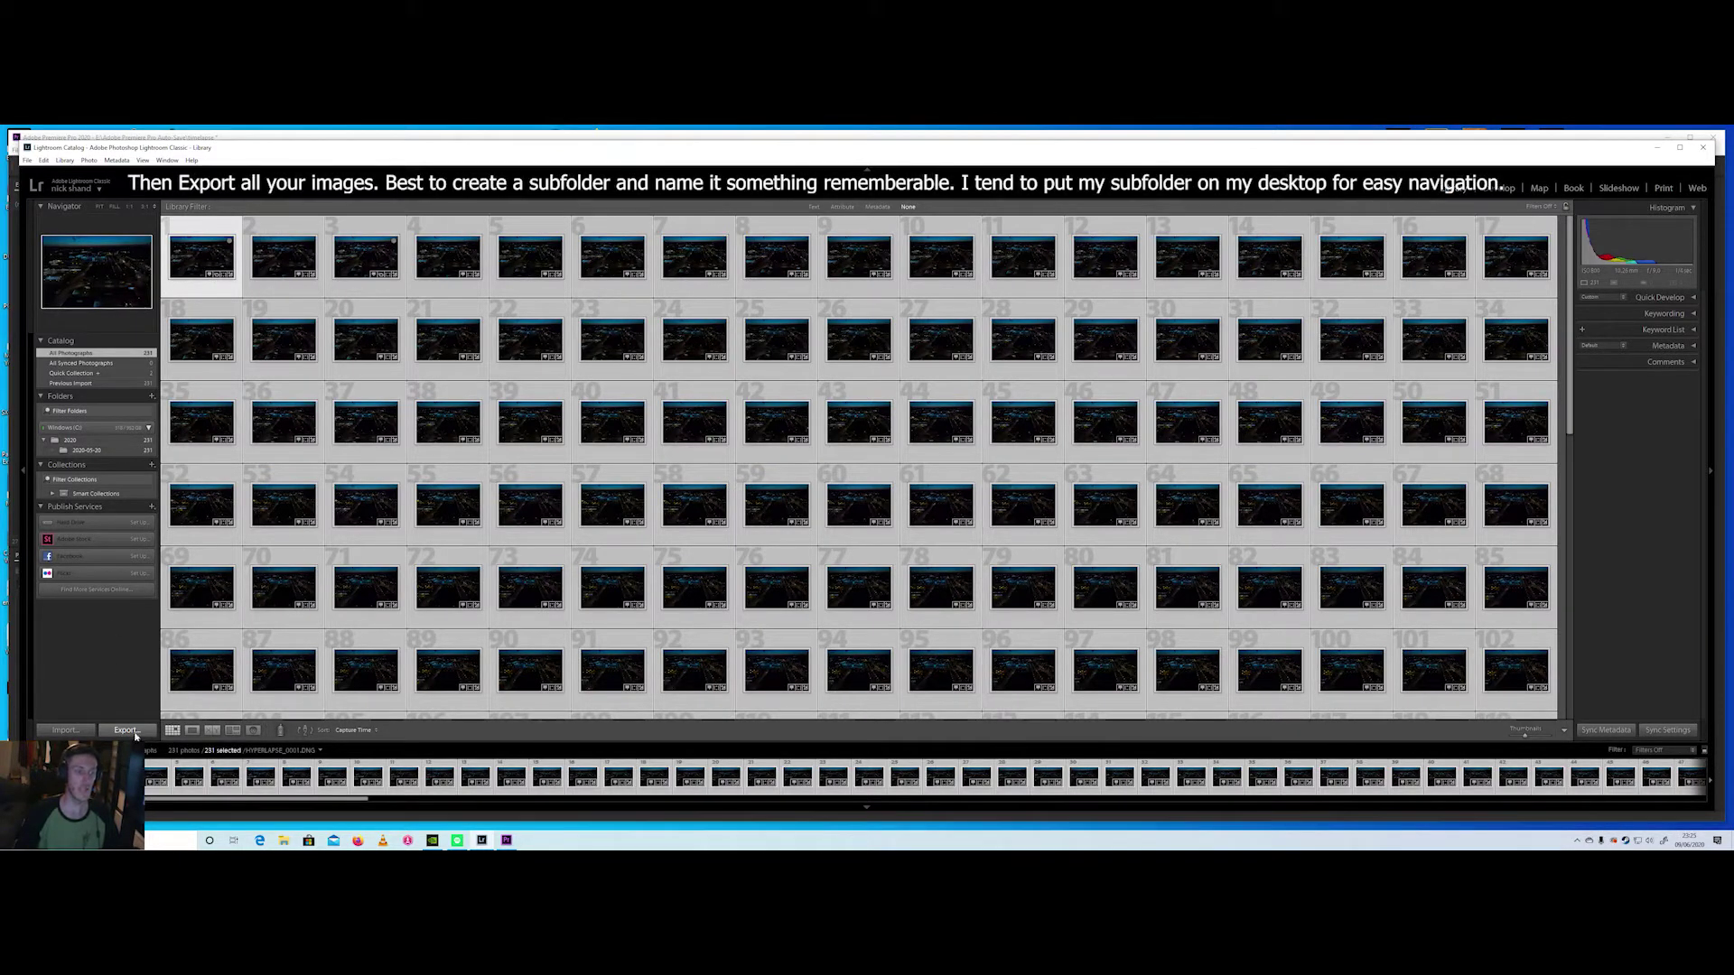
Check the Export 231 Files settings, cancel the dialog, and return to Premiere Pro.
{"action": "left_click", "coordinate": [126, 731]}
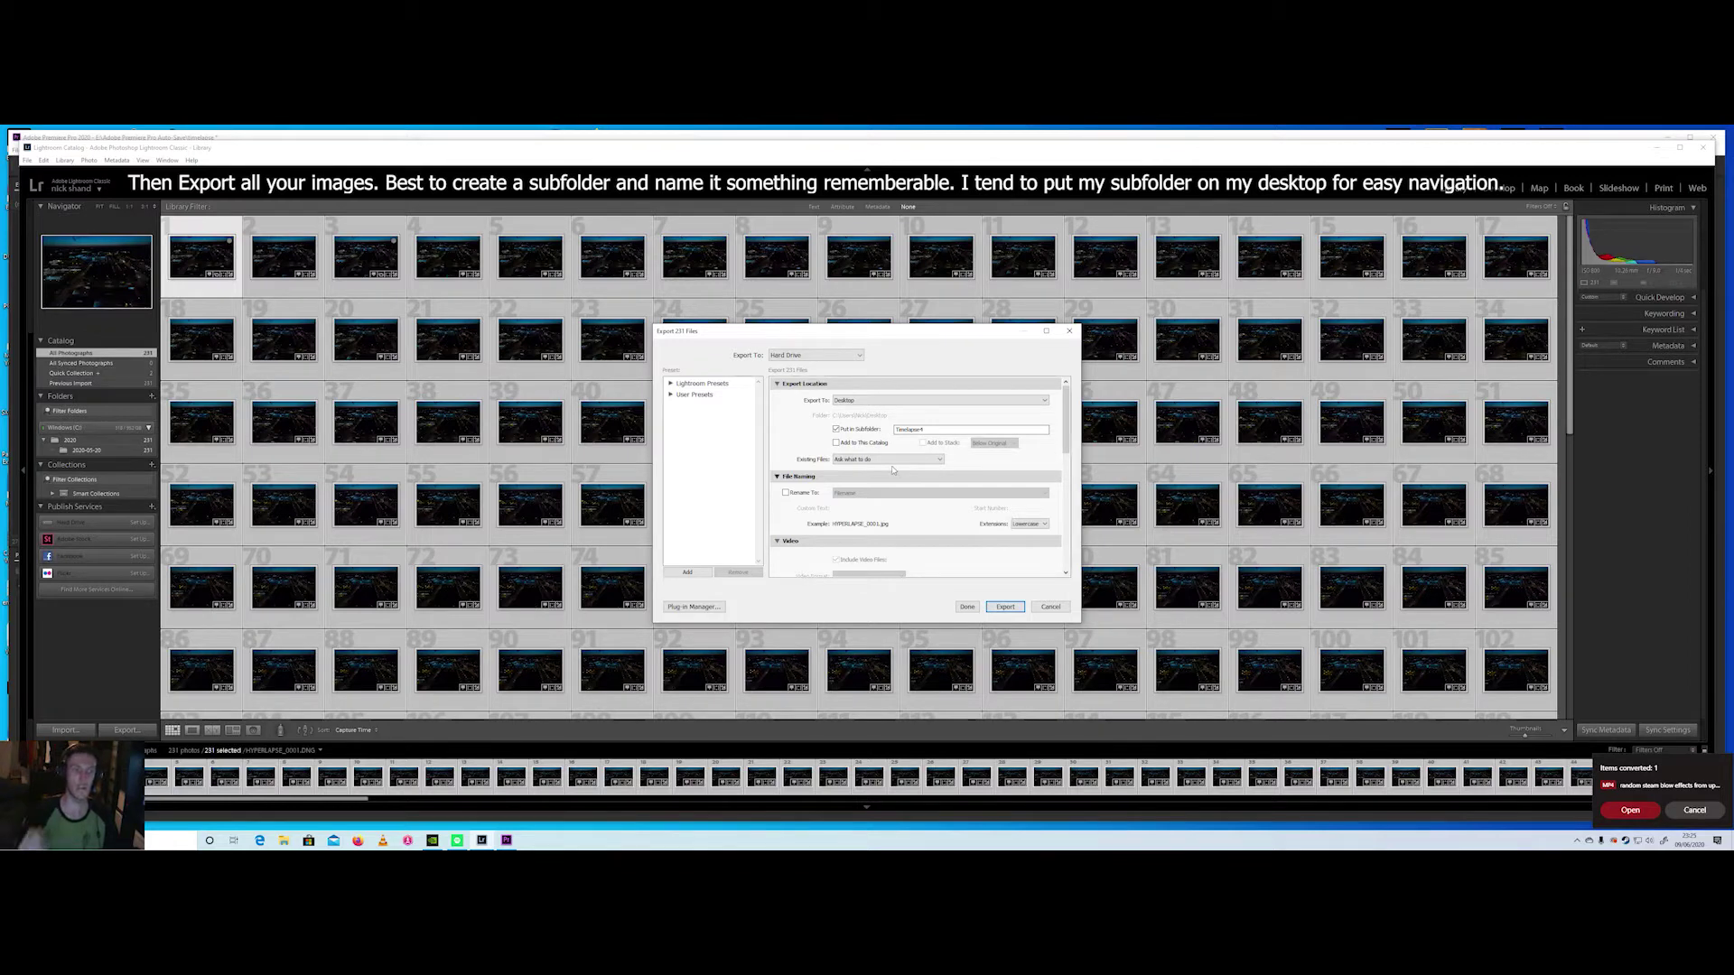
{"action": "left_click", "coordinate": [1052, 606]}
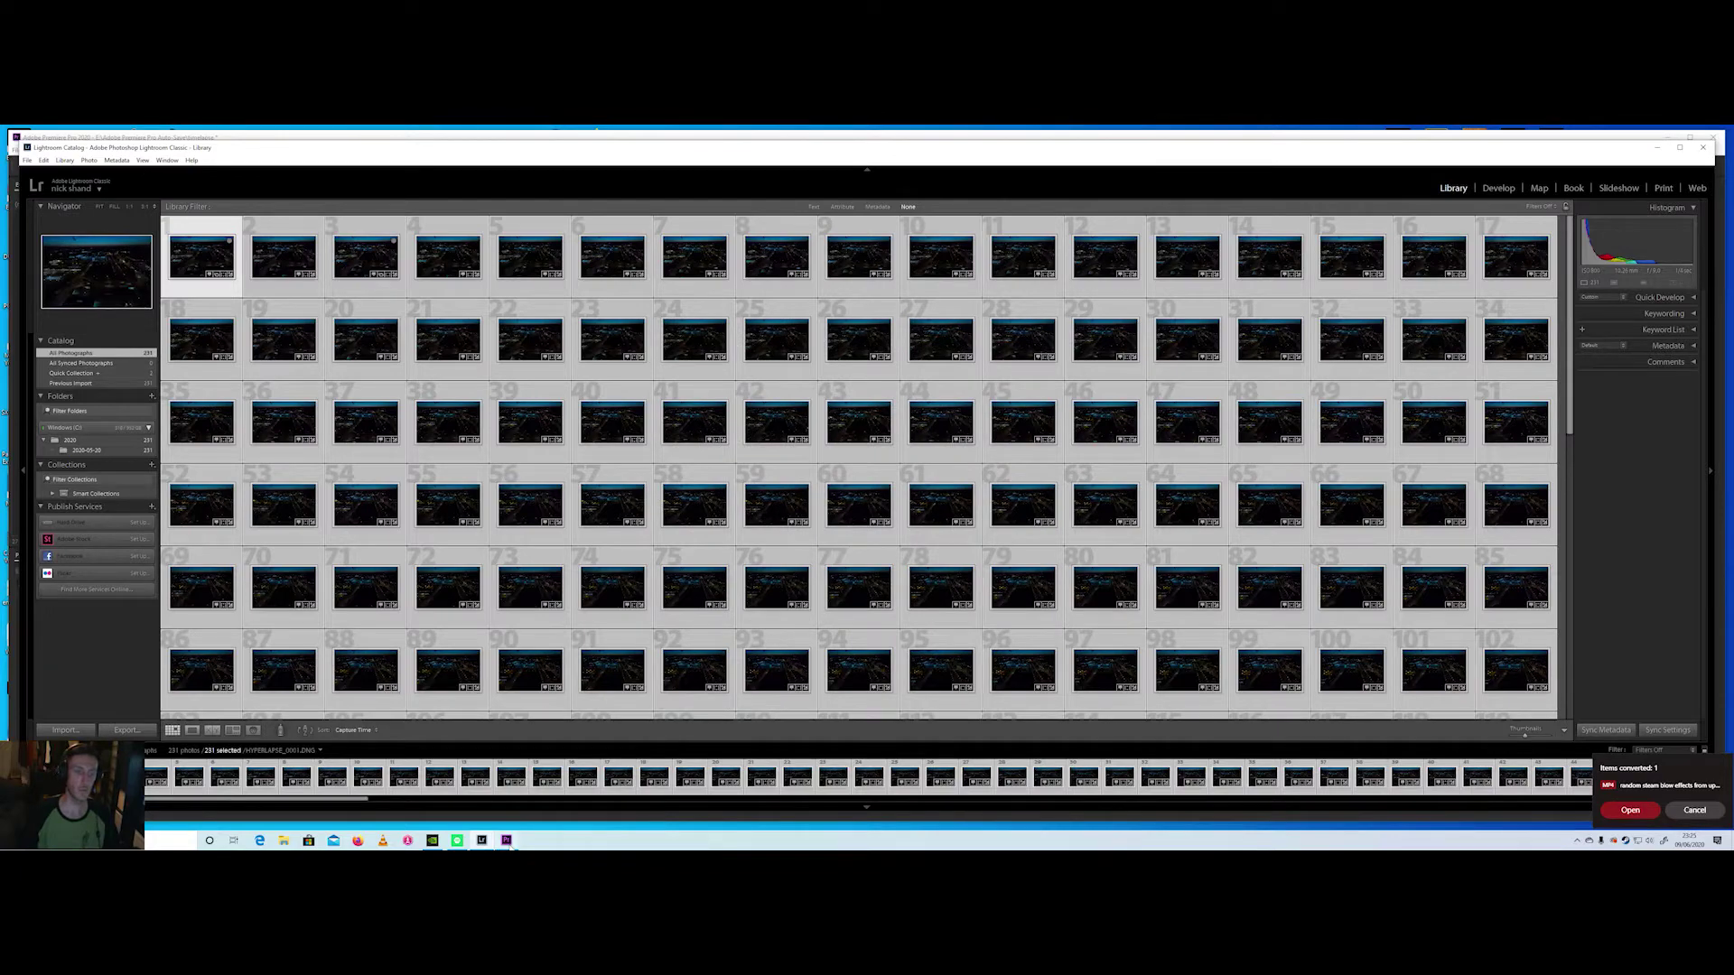
{"action": "left_click", "coordinate": [507, 840]}
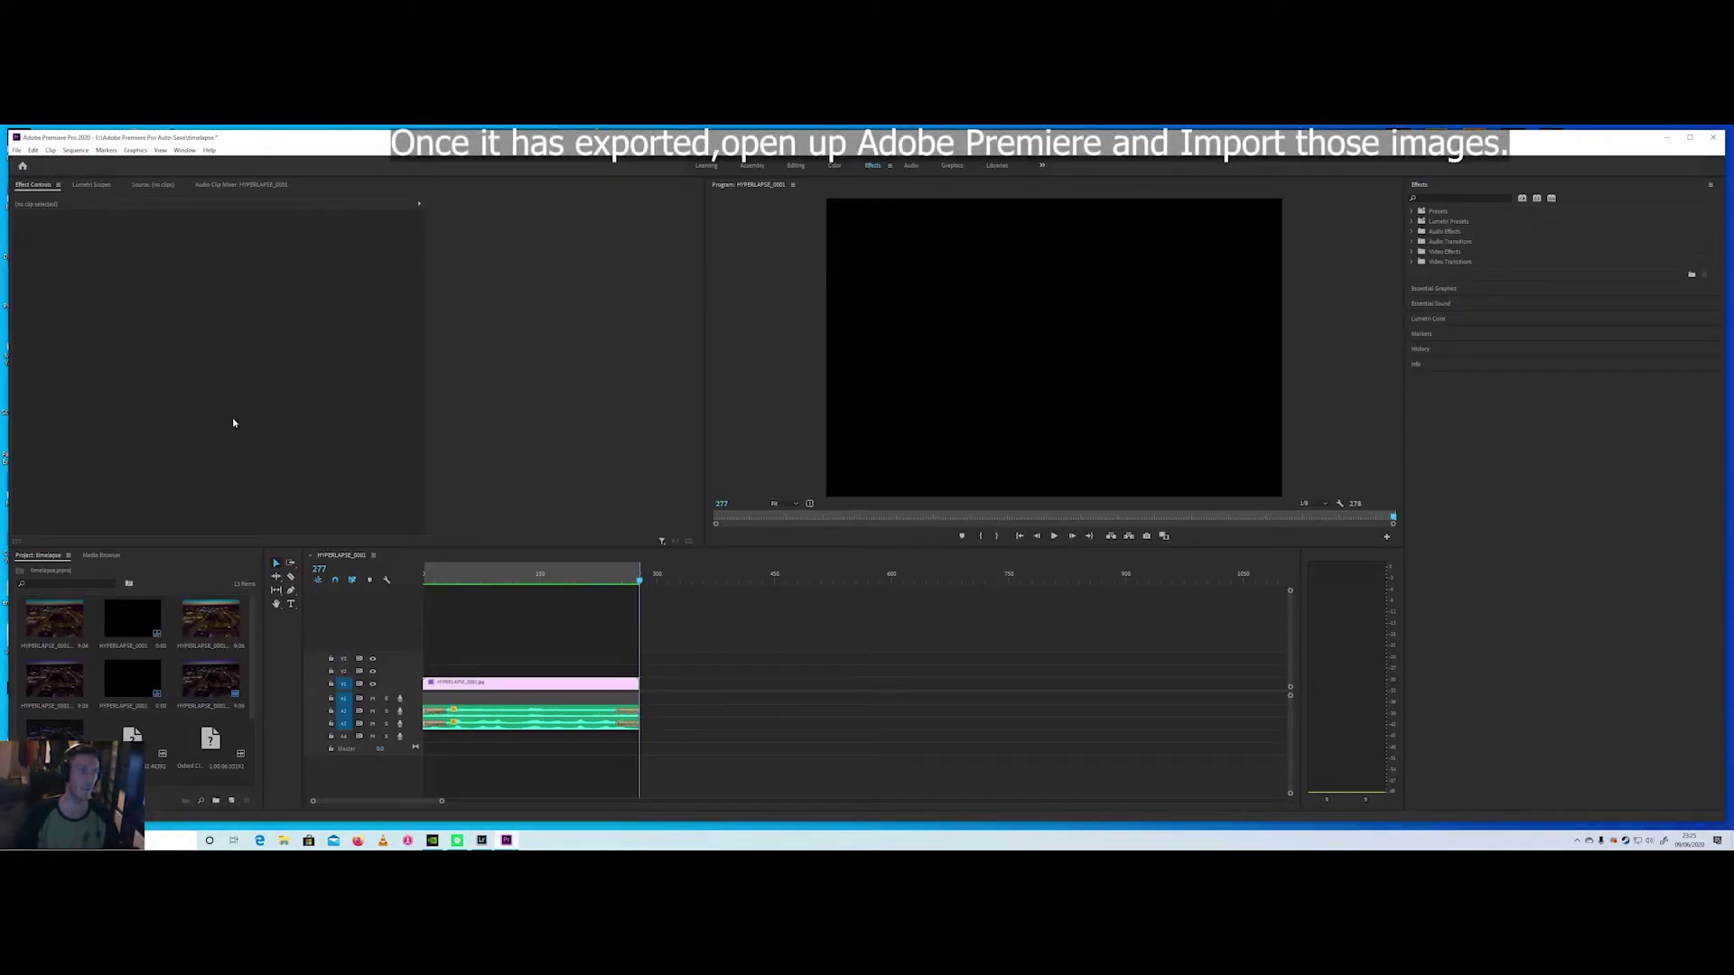
Import HYPERLAPSE_0001 from Desktop > Timelapse4 as an image sequence.
{"action": "left_click", "coordinate": [16, 150]}
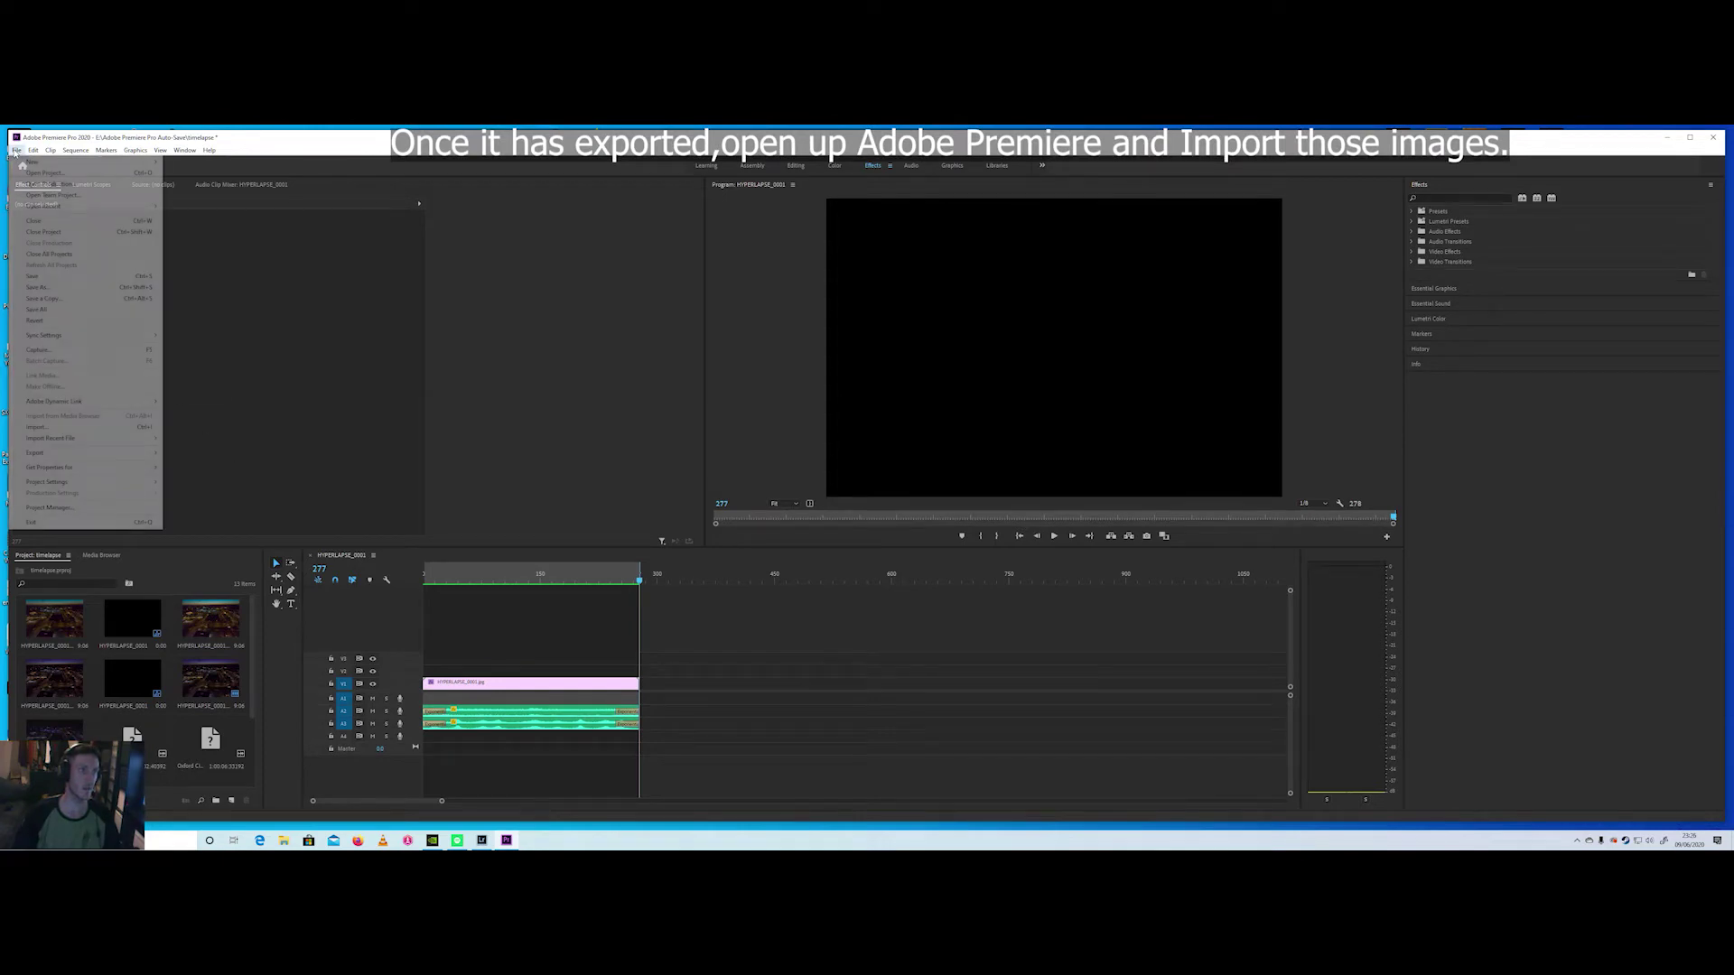
{"action": "left_click", "coordinate": [81, 426]}
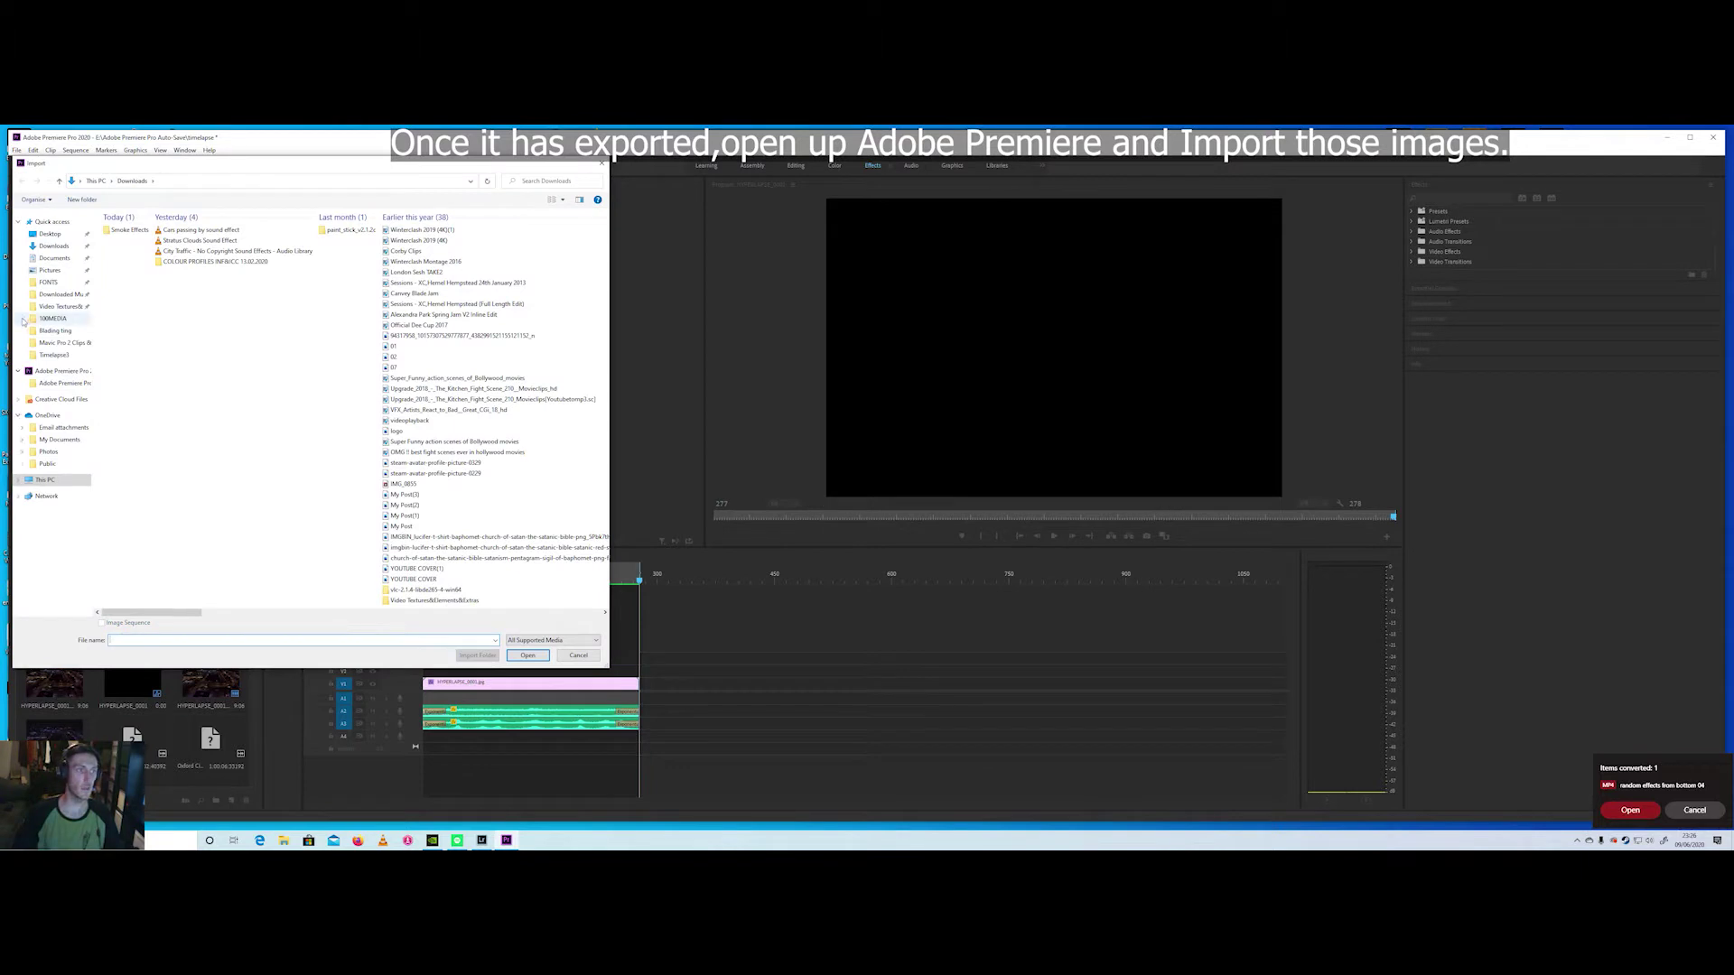
{"action": "left_click", "coordinate": [50, 234]}
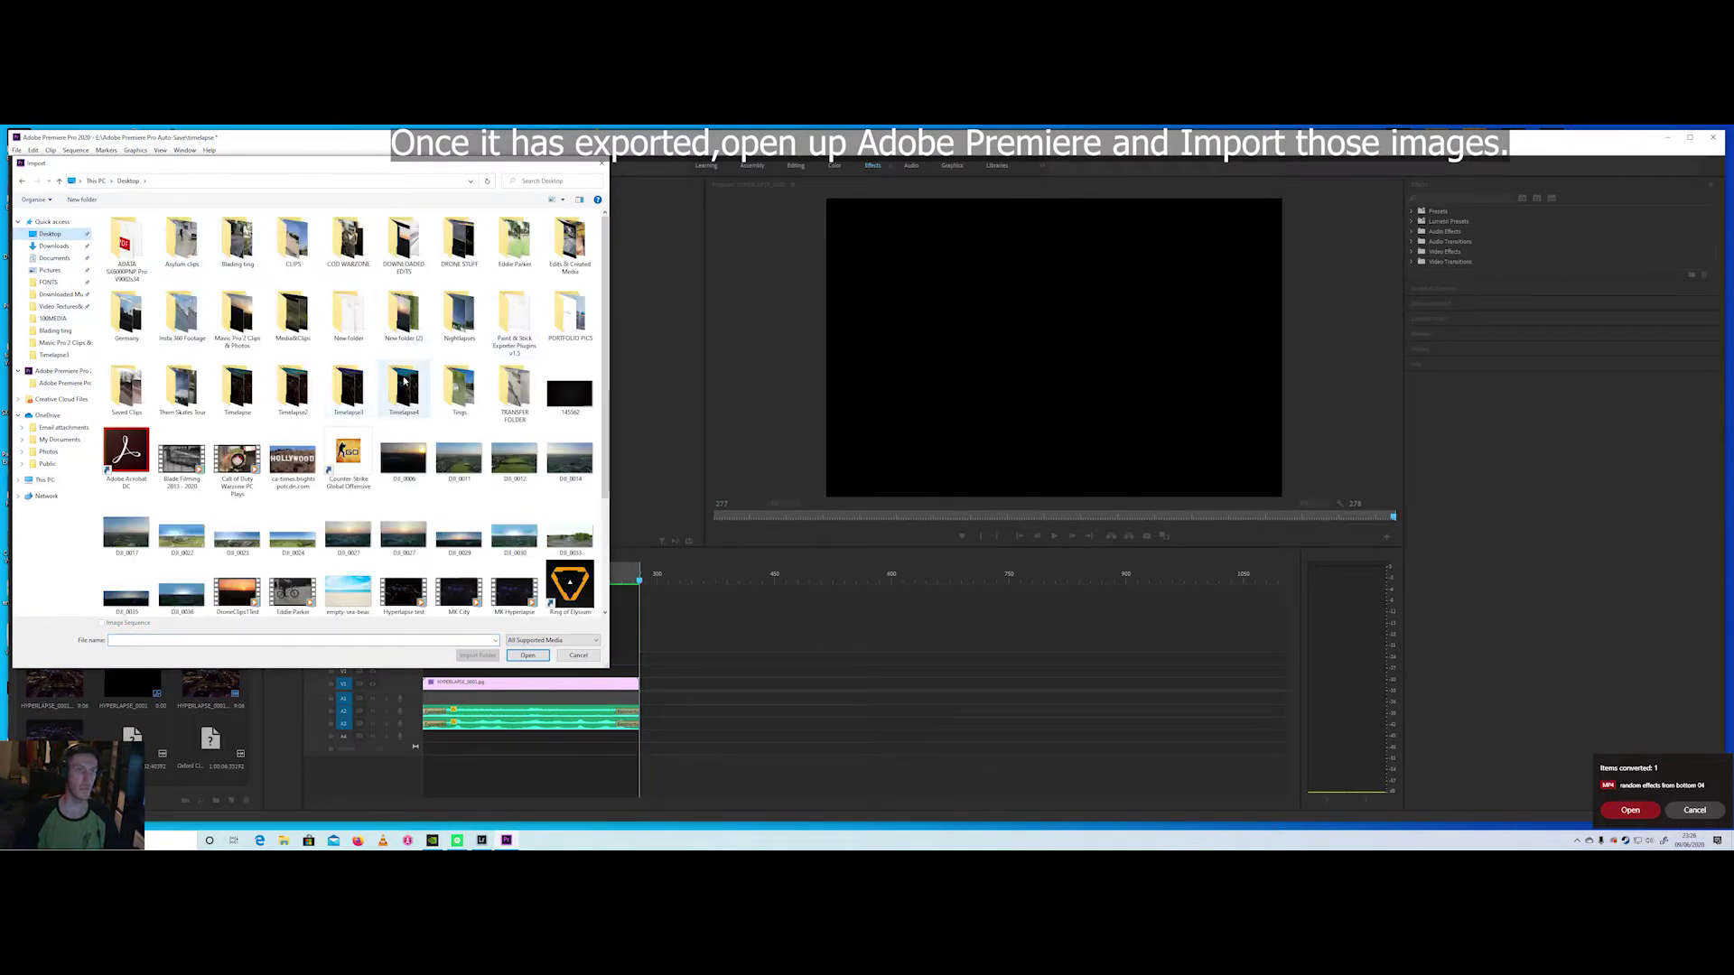
{"action": "double_click", "coordinate": [404, 390]}
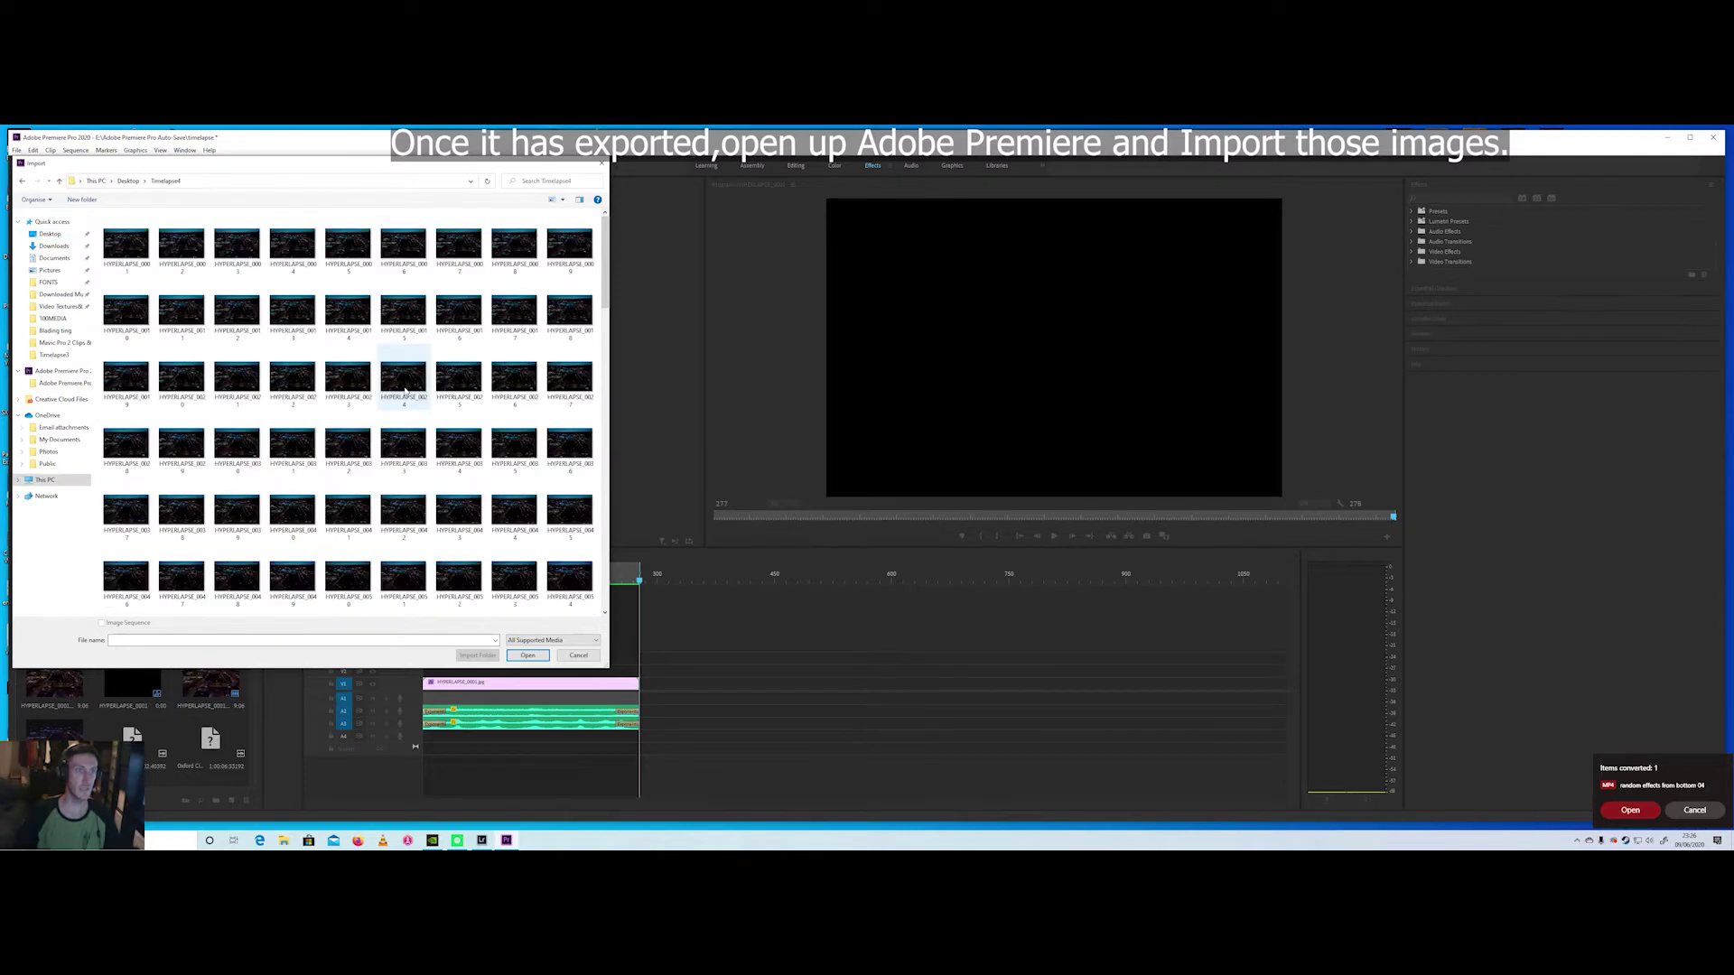
{"action": "mouse_move", "coordinate": [606, 262]}
{"action": "left_mouse_down"}
{"action": "mouse_move", "coordinate": [637, 545]}
{"action": "mouse_move", "coordinate": [610, 237]}
{"action": "left_mouse_up"}
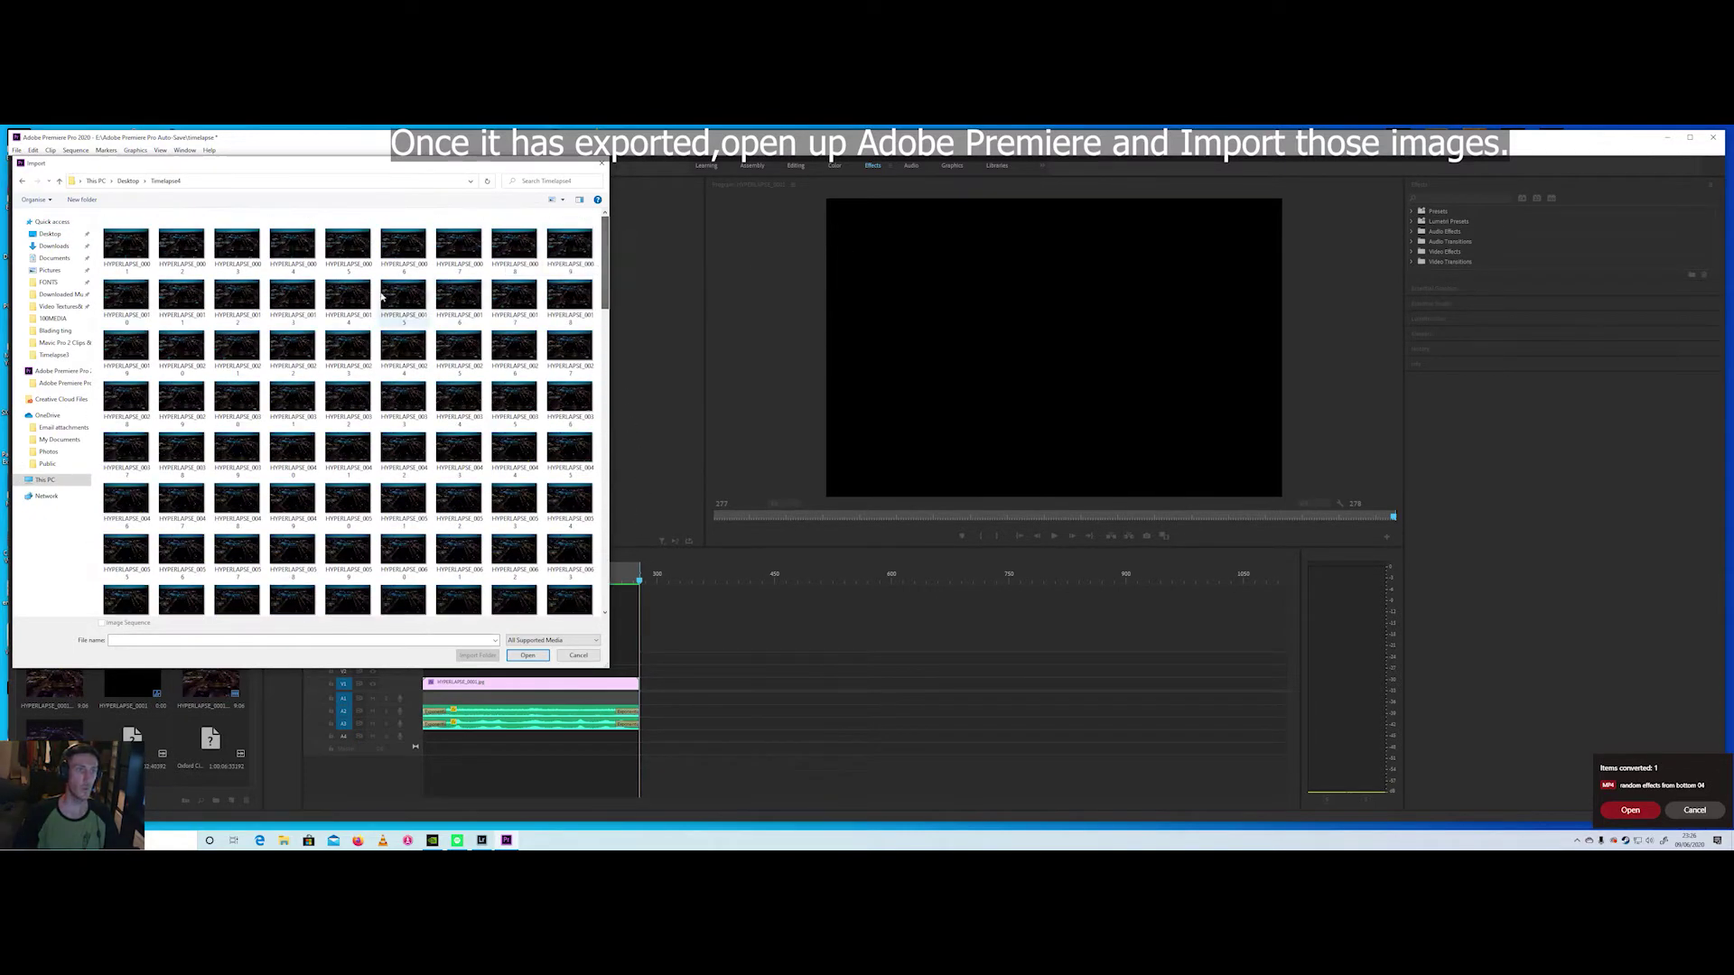
{"action": "left_click", "coordinate": [134, 254]}
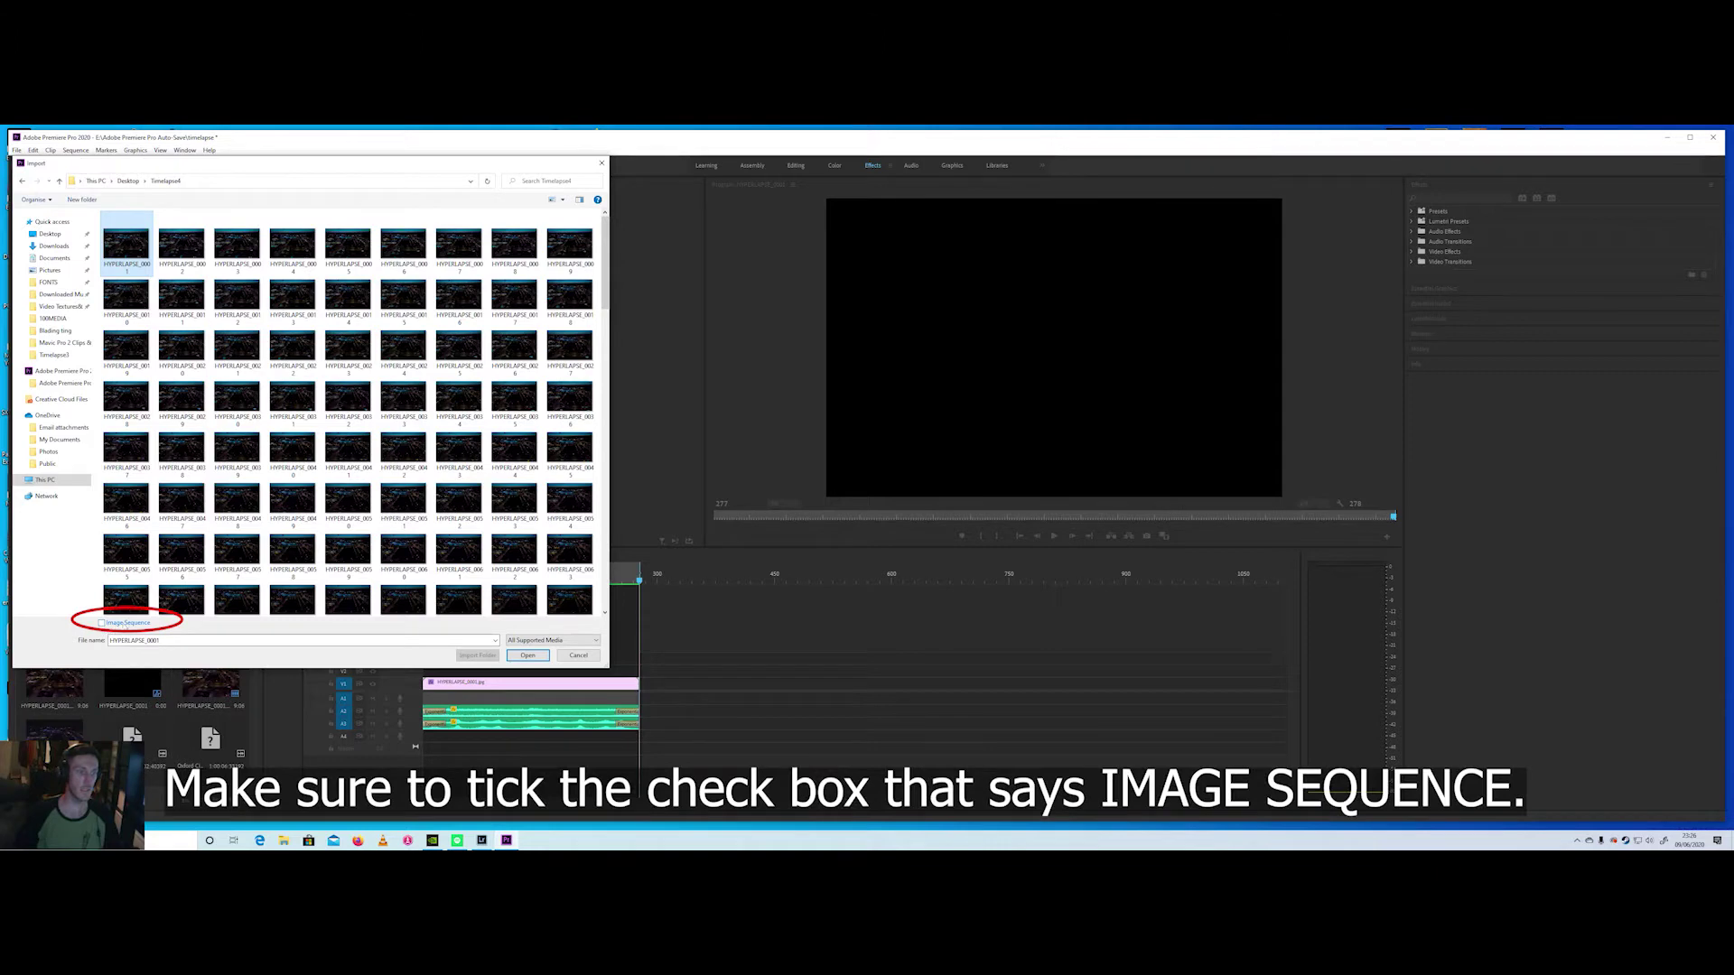
{"action": "left_click", "coordinate": [101, 624]}
{"action": "left_click", "coordinate": [579, 655]}
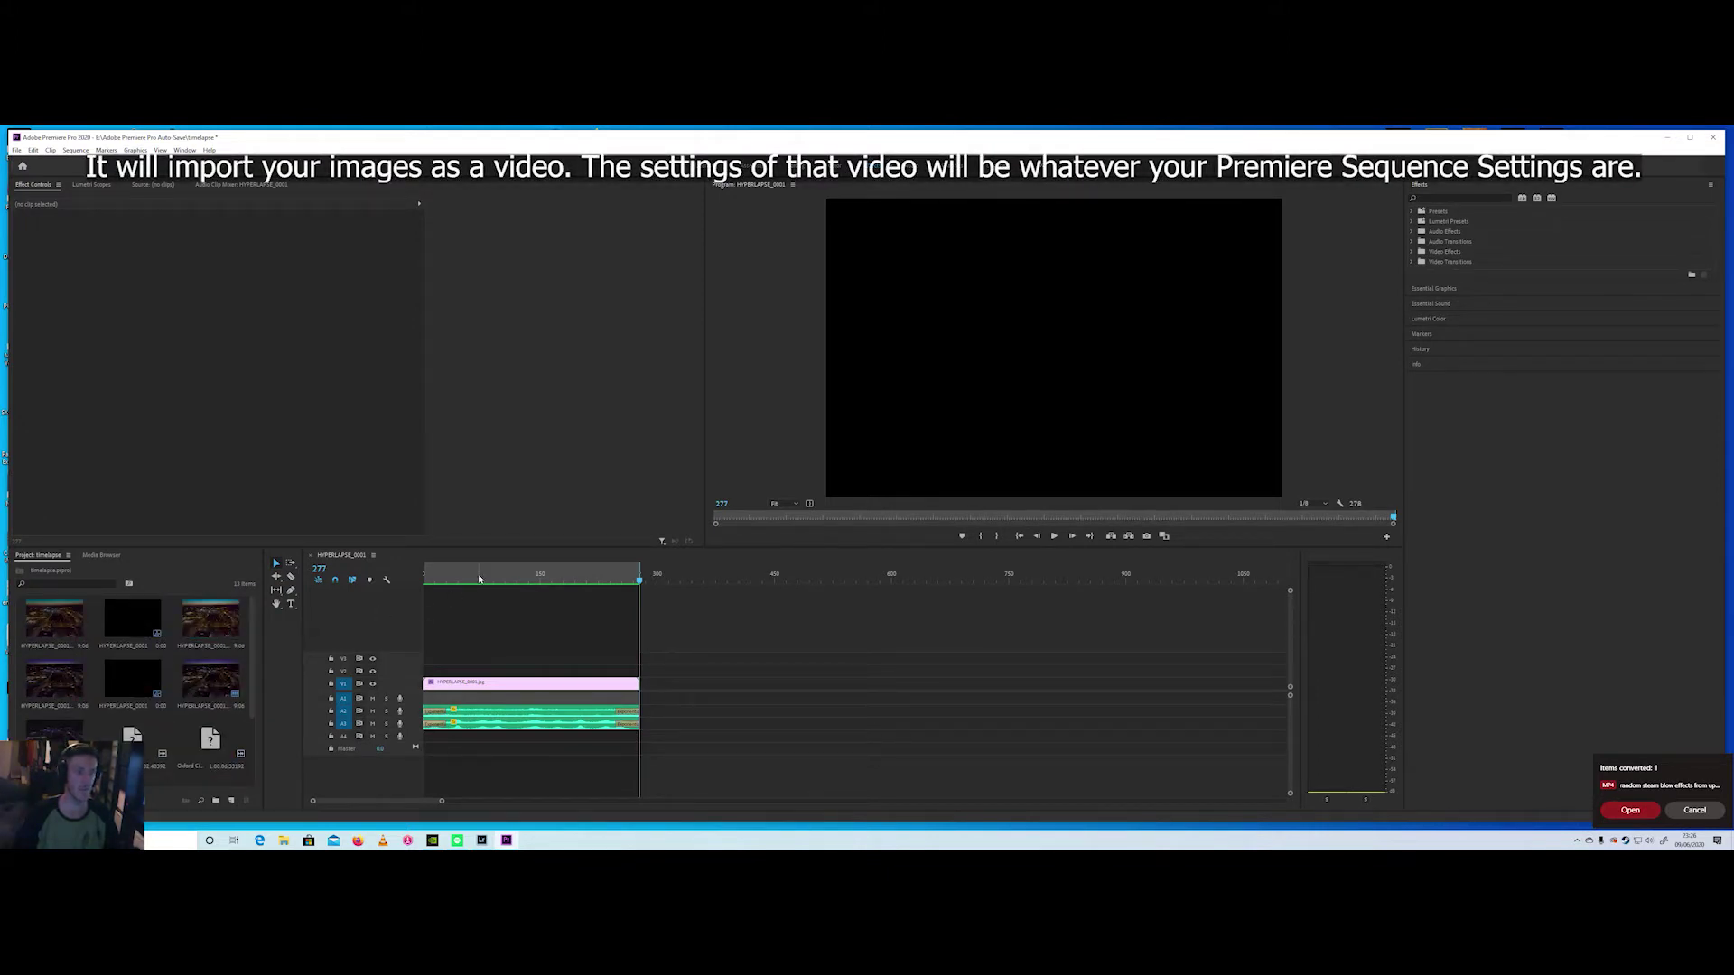
Select the hyperlapse clip at the sequence start and turn off its first Lumetri Color grade.
{"action": "left_click", "coordinate": [485, 680]}
{"action": "key", "text": "Home"}
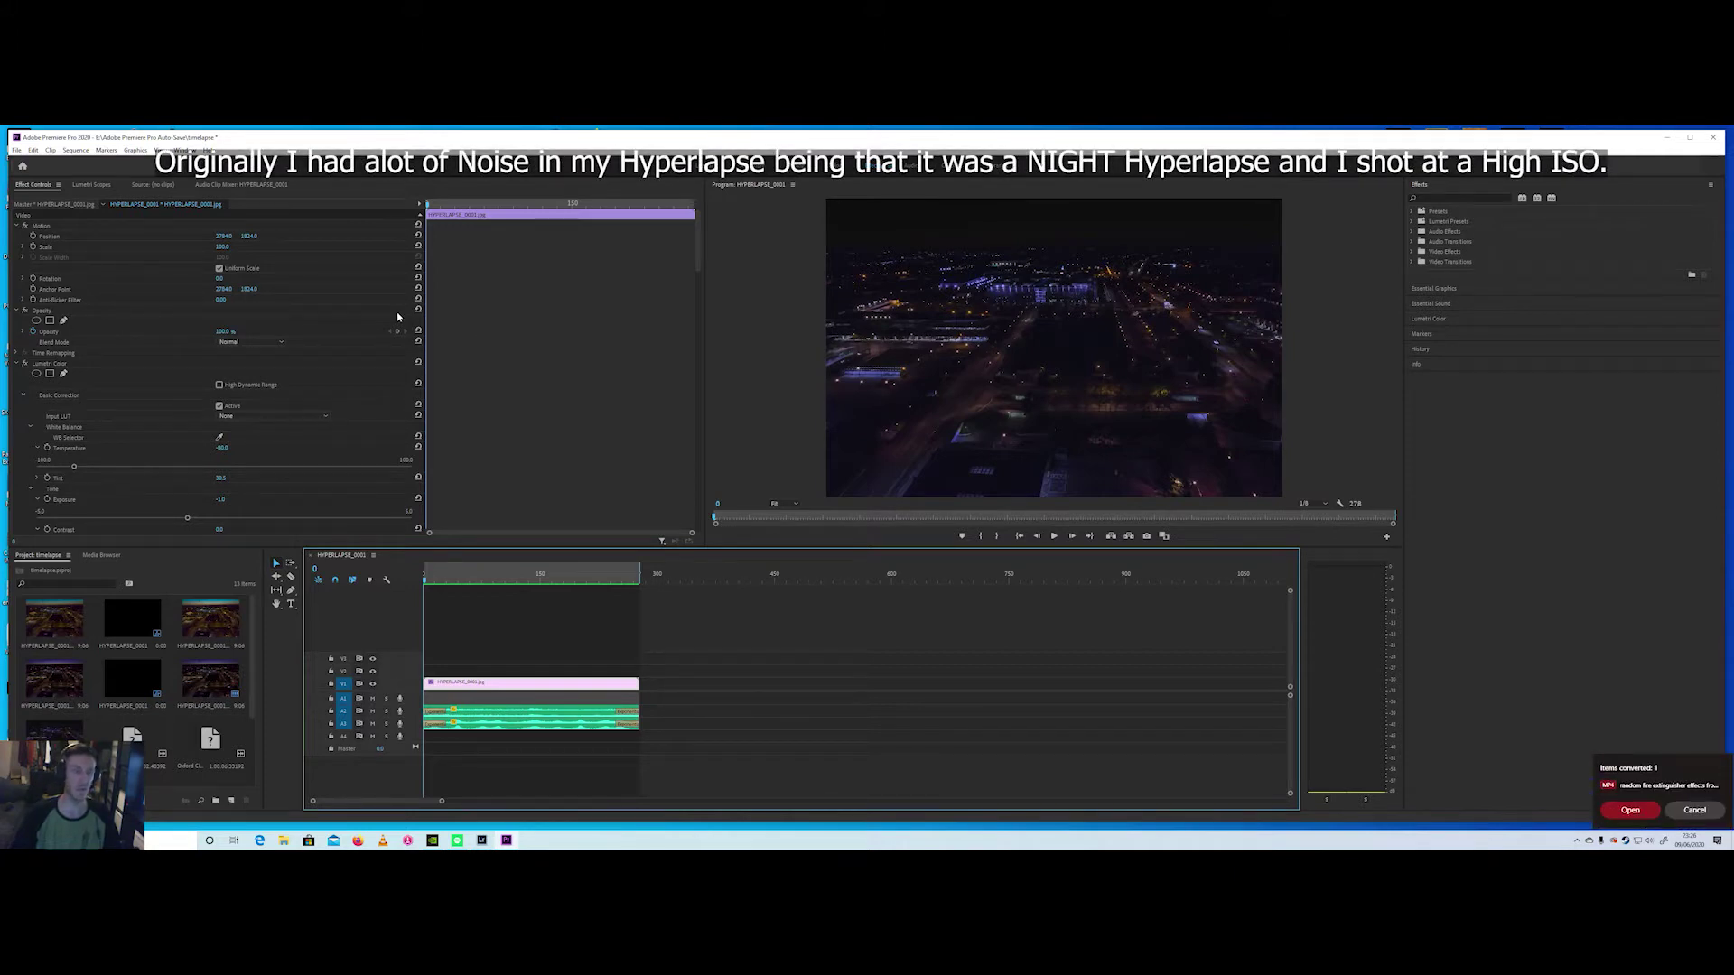
{"action": "left_click", "coordinate": [26, 364]}
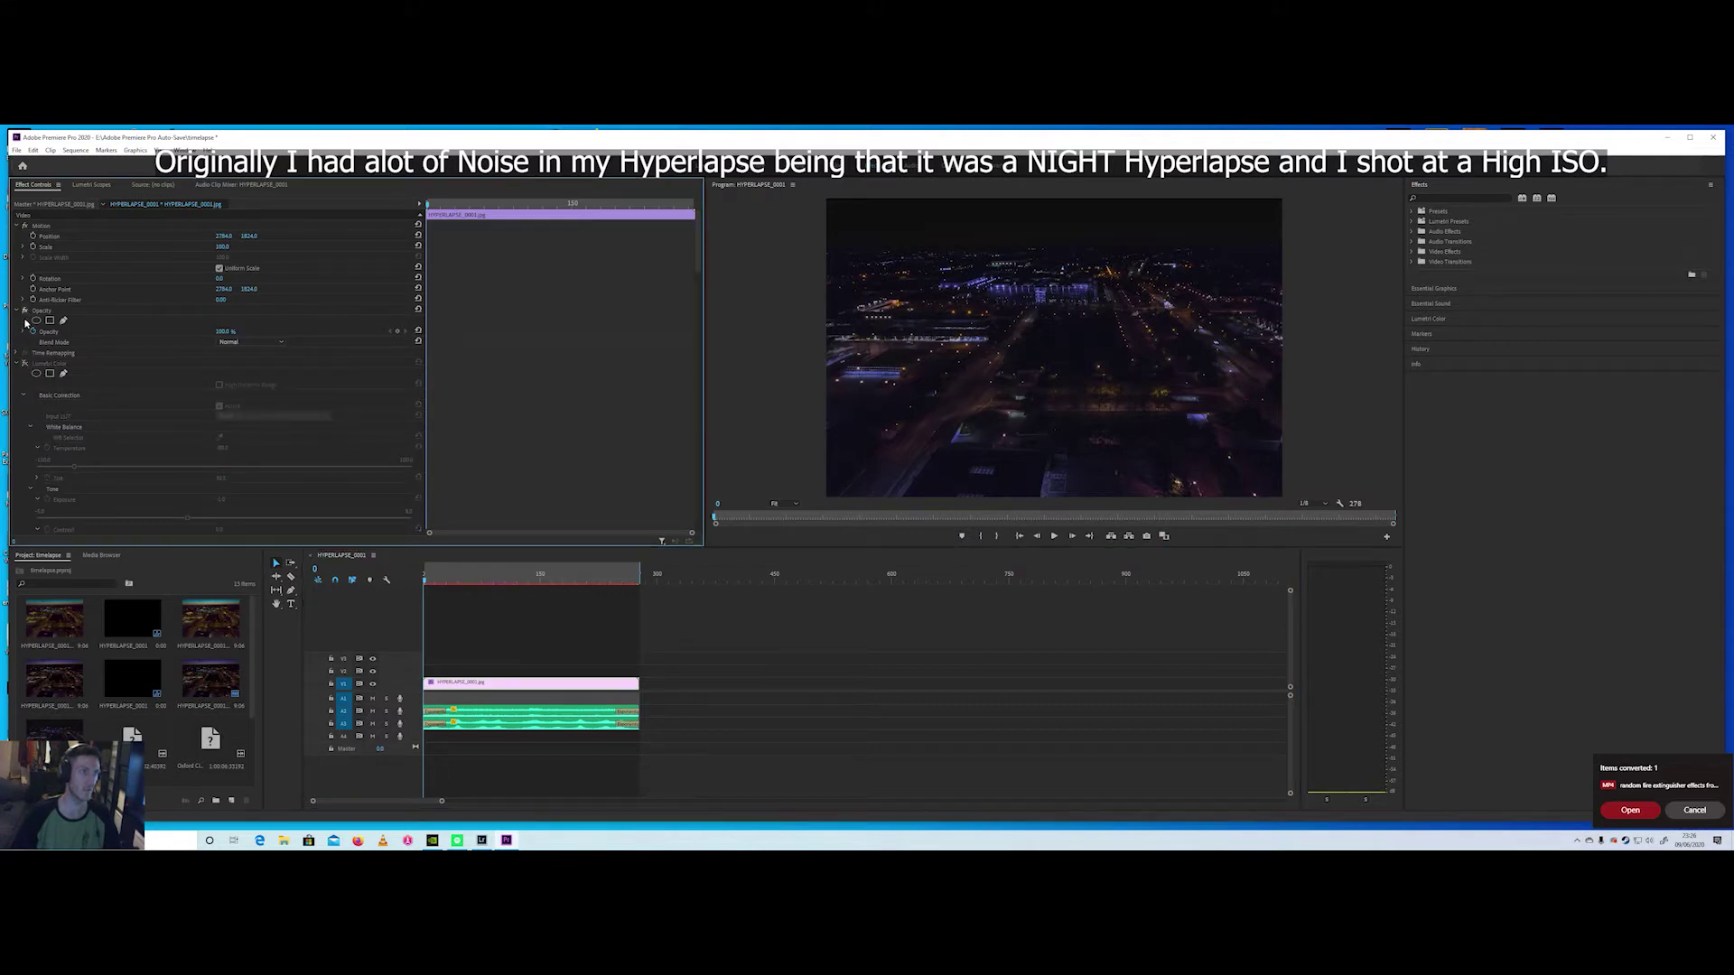
{"action": "scroll", "coordinate": [115, 411], "scroll_direction": "down", "scroll_amount": 4}
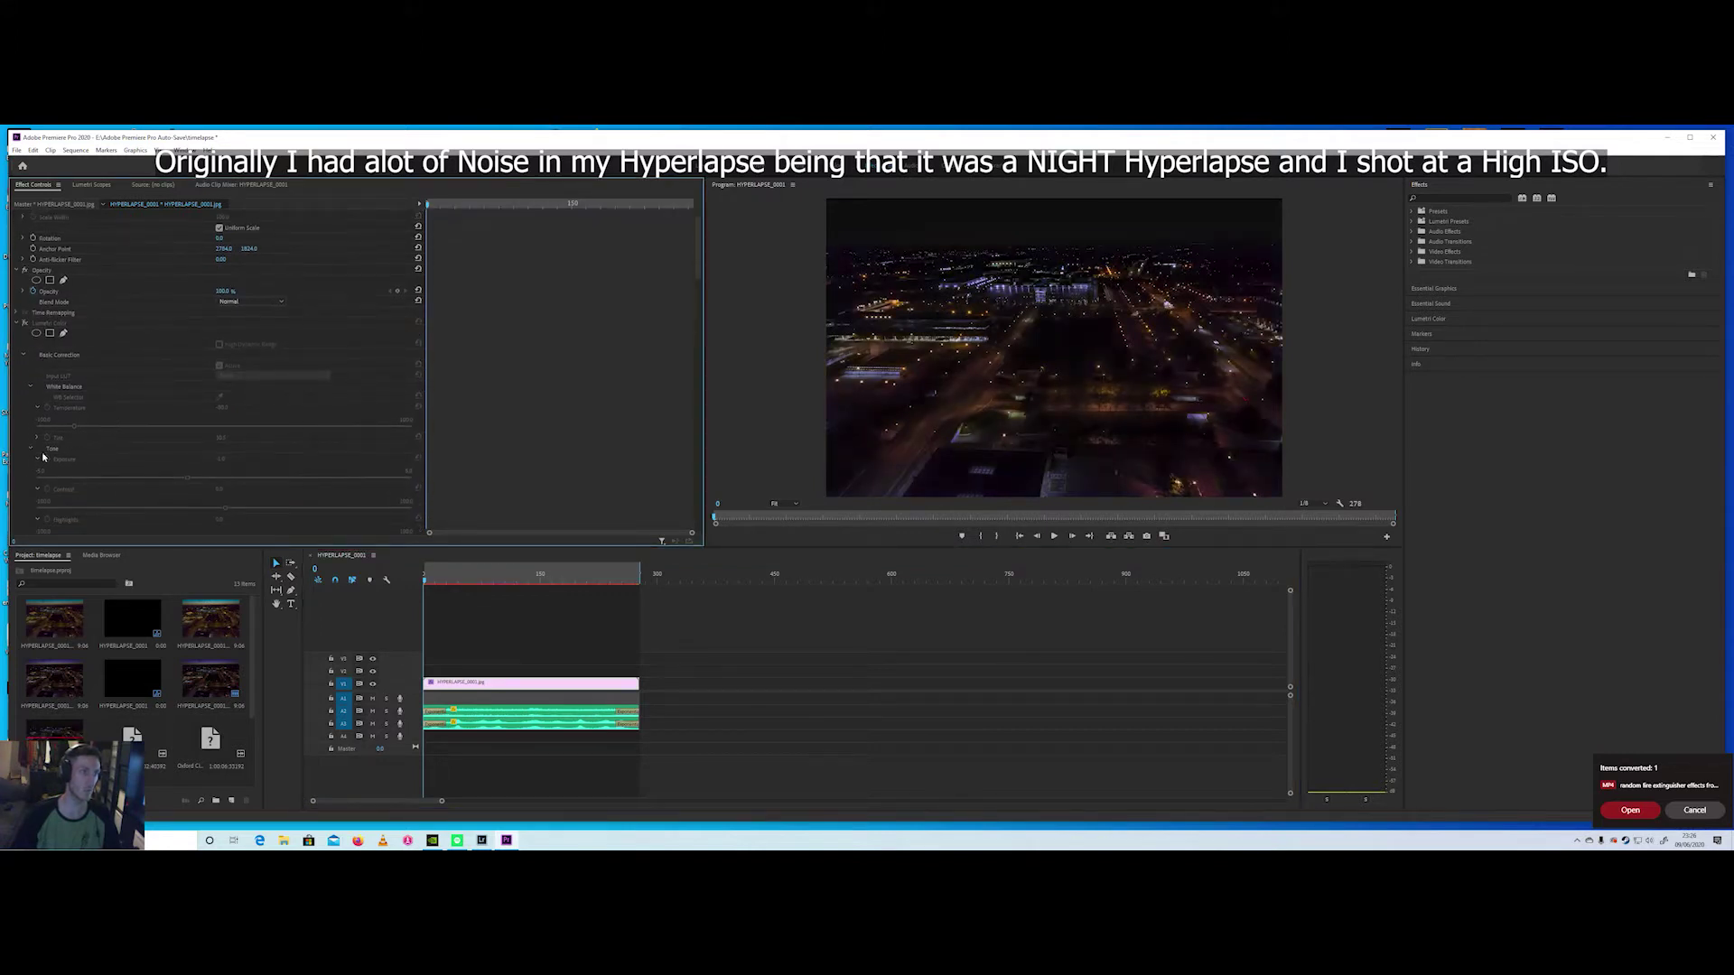
{"action": "scroll", "coordinate": [41, 458], "scroll_direction": "down", "scroll_amount": 10}
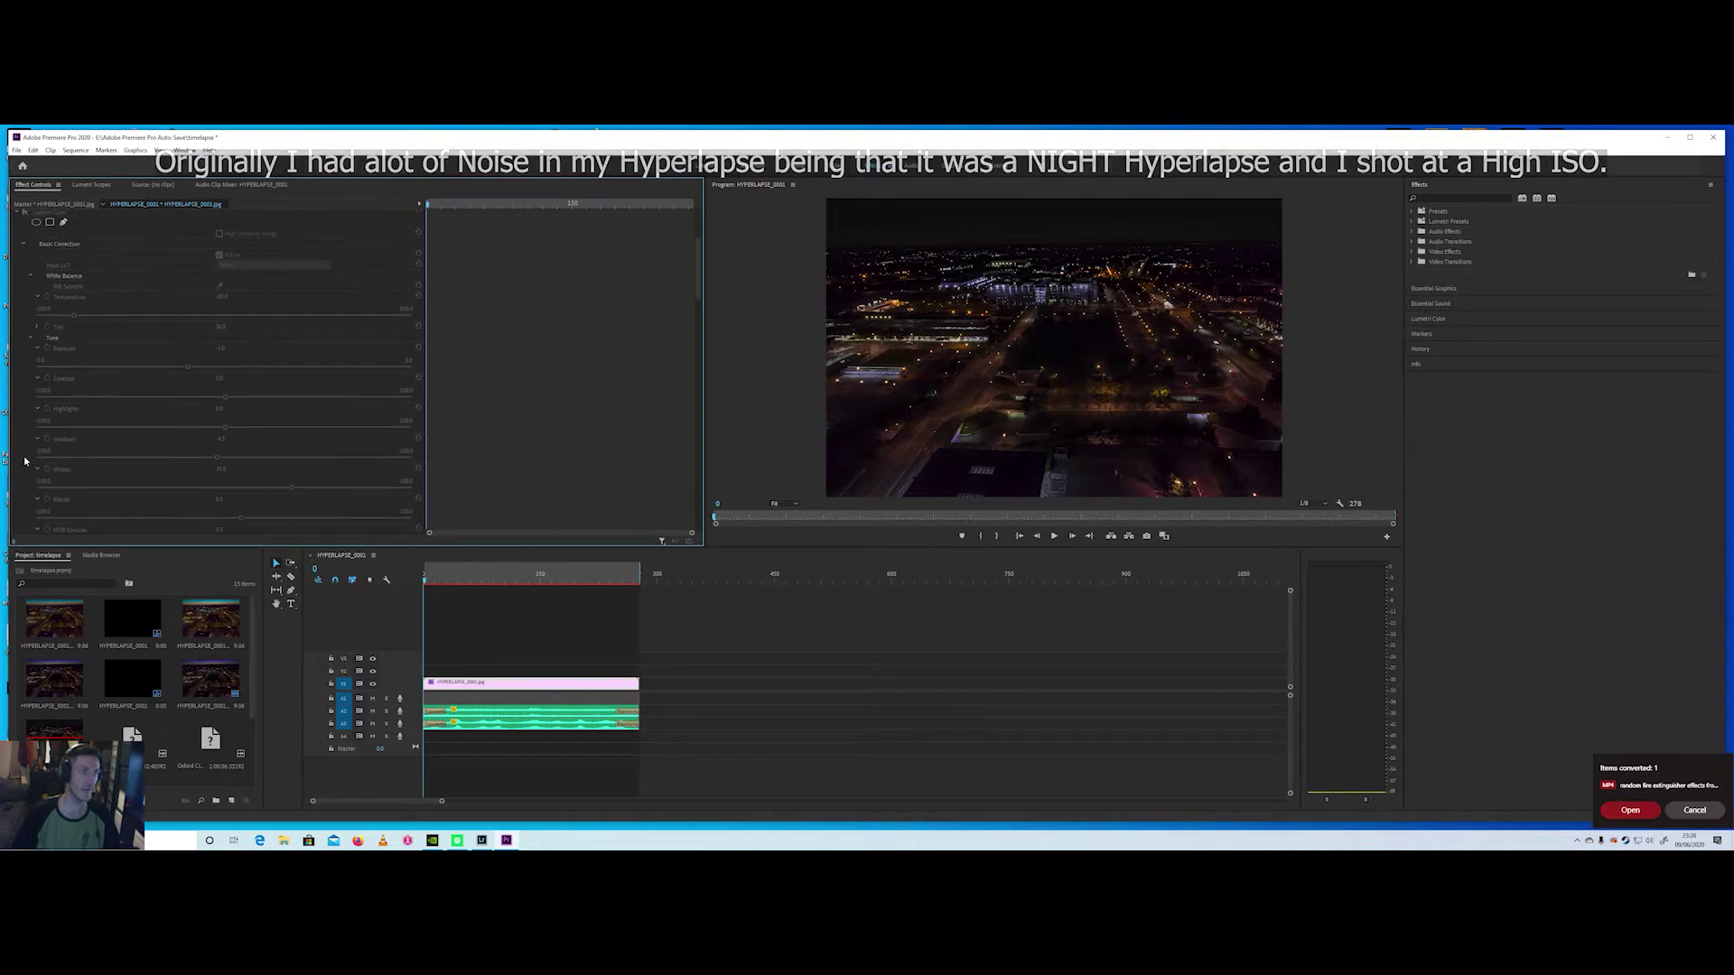
{"action": "scroll", "coordinate": [31, 454], "scroll_direction": "down", "scroll_amount": 6}
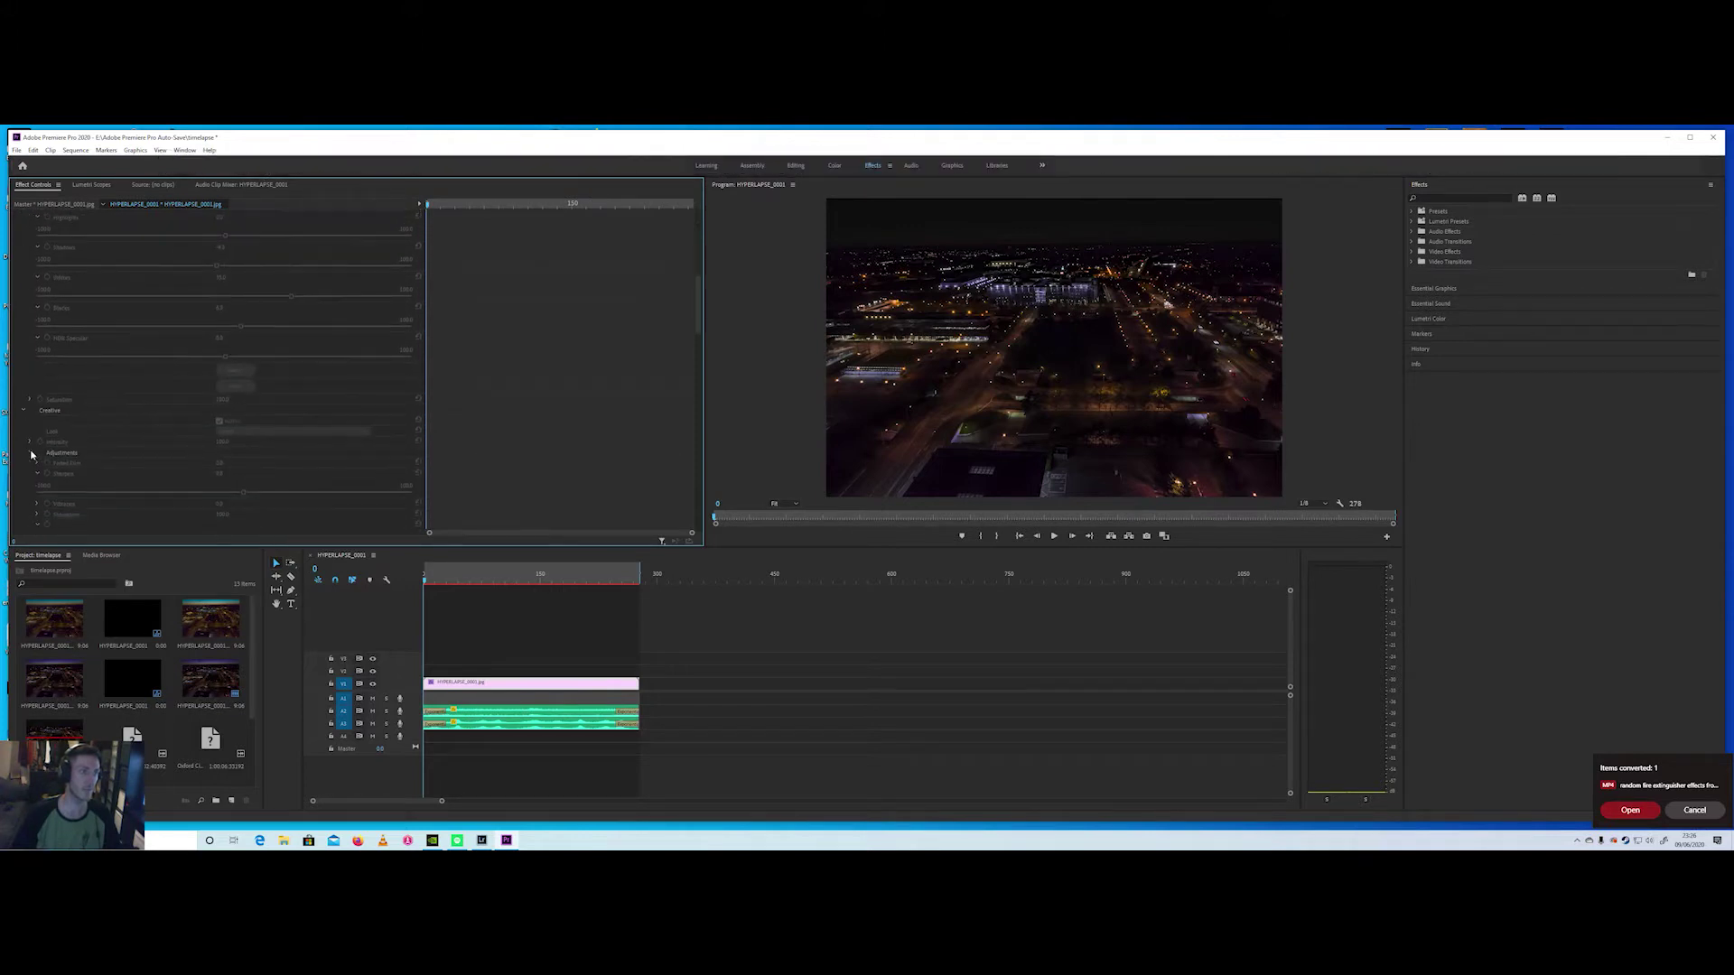
{"action": "scroll", "coordinate": [30, 454], "scroll_direction": "down", "scroll_amount": 10}
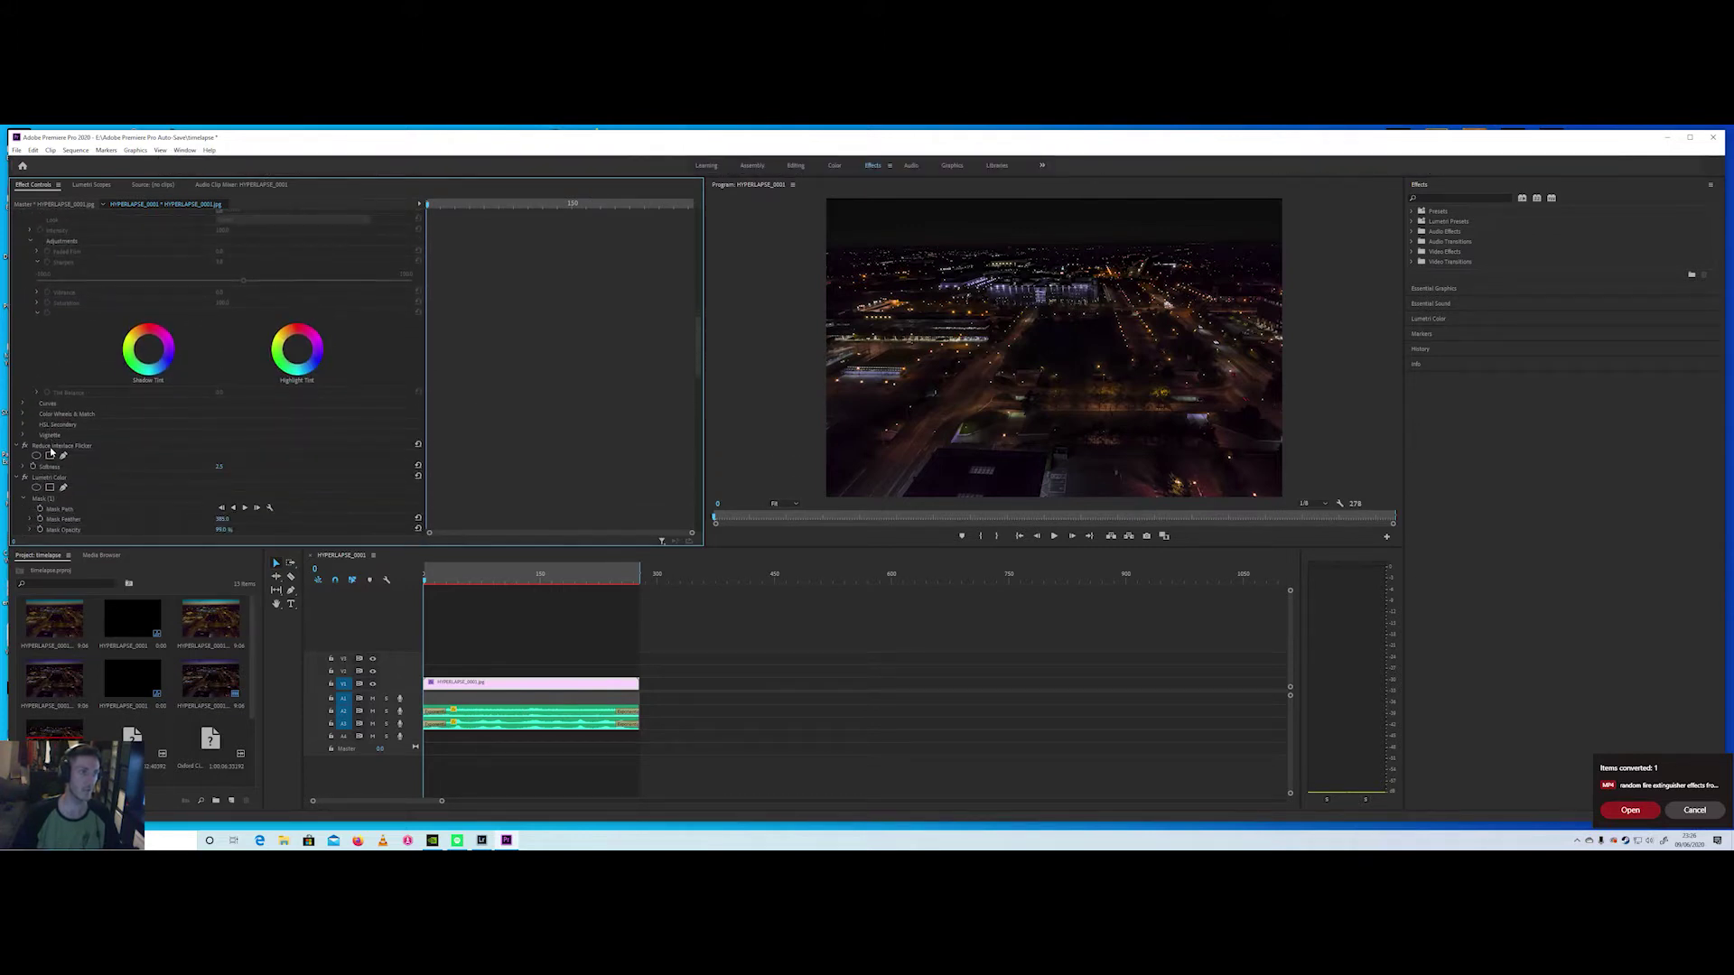
Disable Reduce Interlace Flicker and the second Lumetri Color to show the purple sky, then play.
{"action": "left_click", "coordinate": [25, 445]}
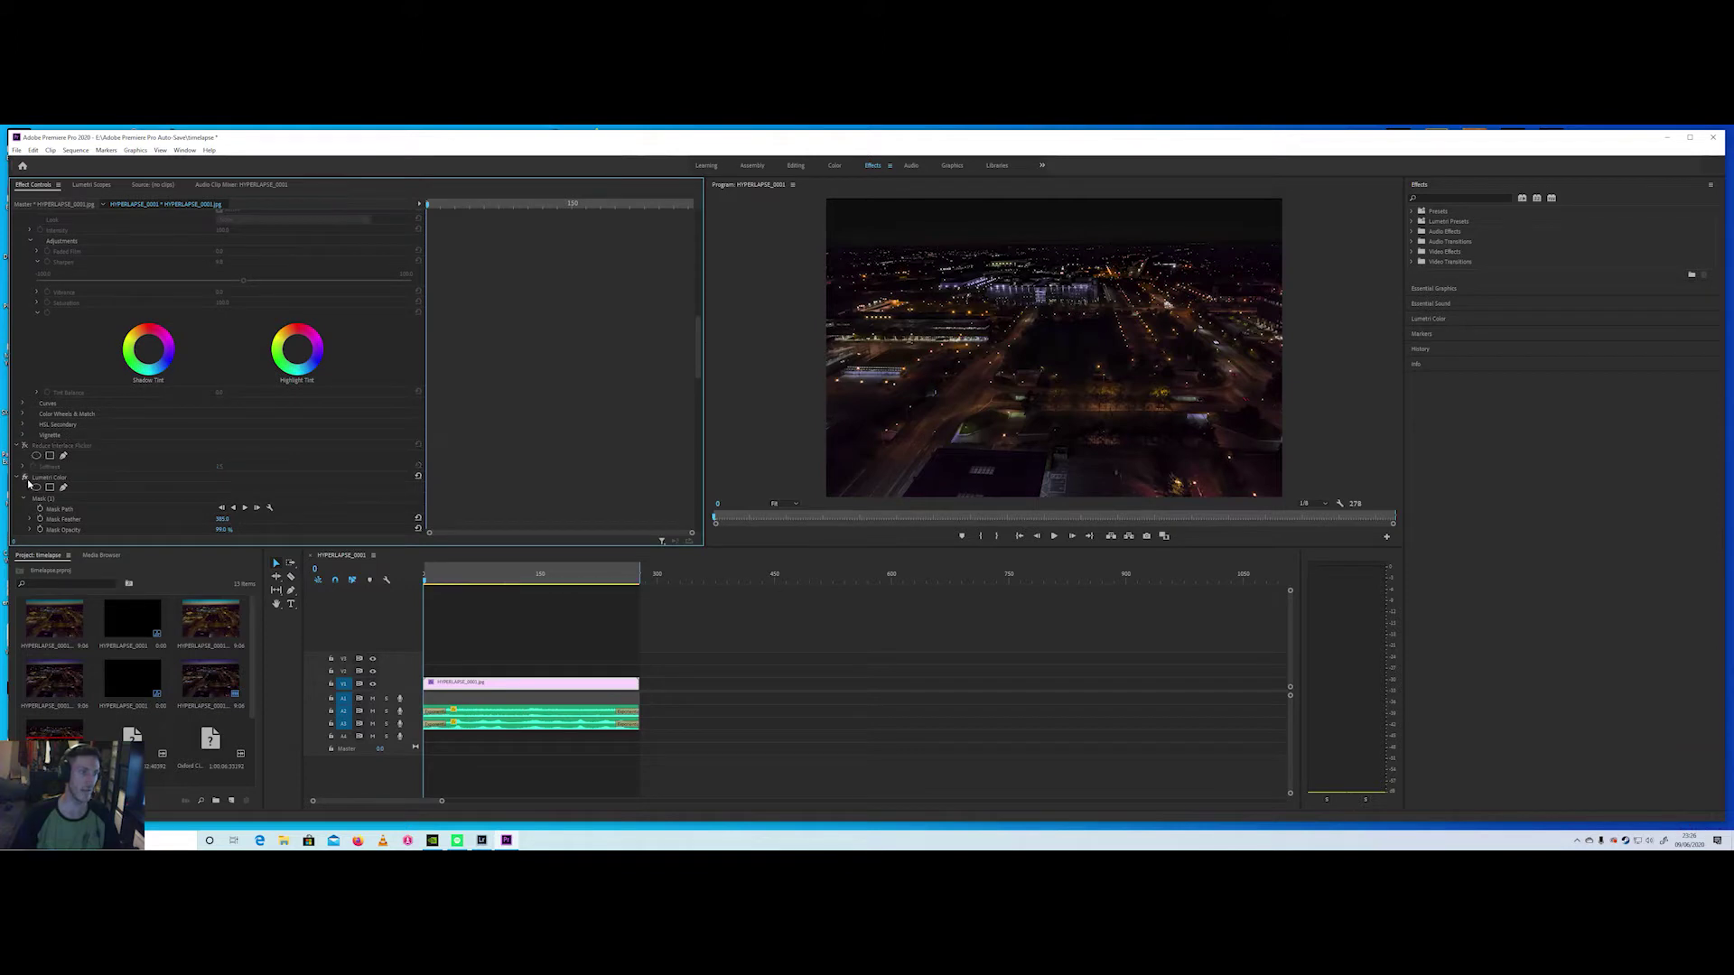
{"action": "left_click", "coordinate": [26, 477]}
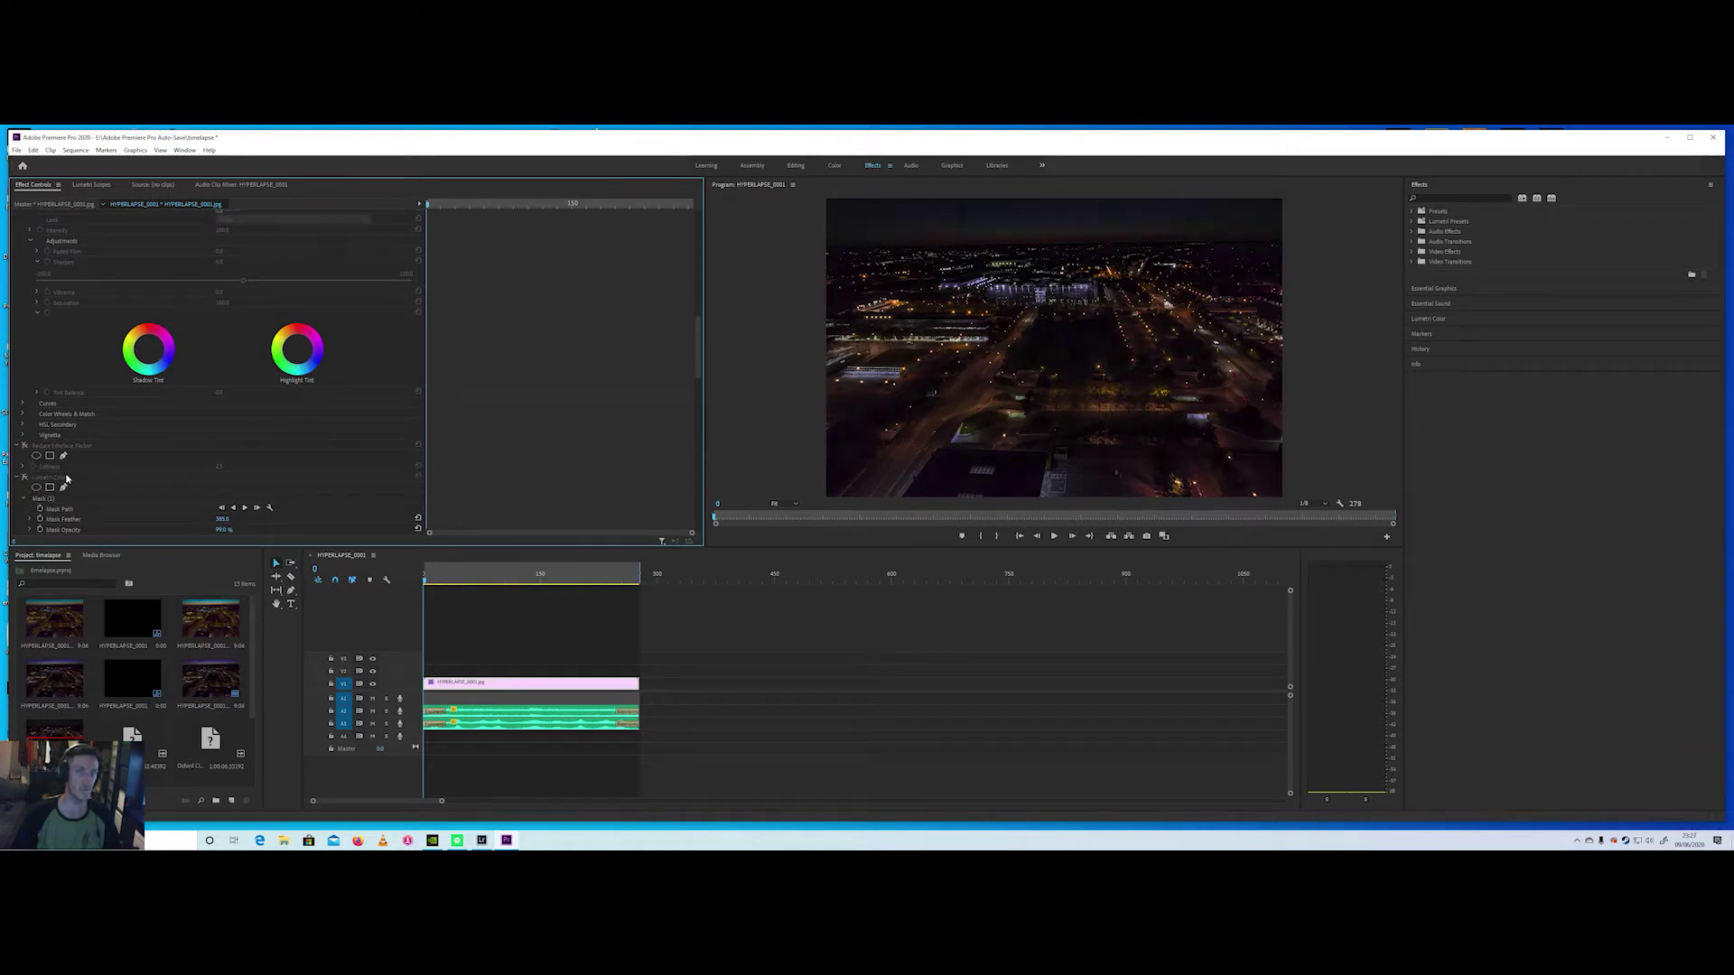
{"action": "scroll", "coordinate": [155, 458], "scroll_direction": "down", "scroll_amount": 8}
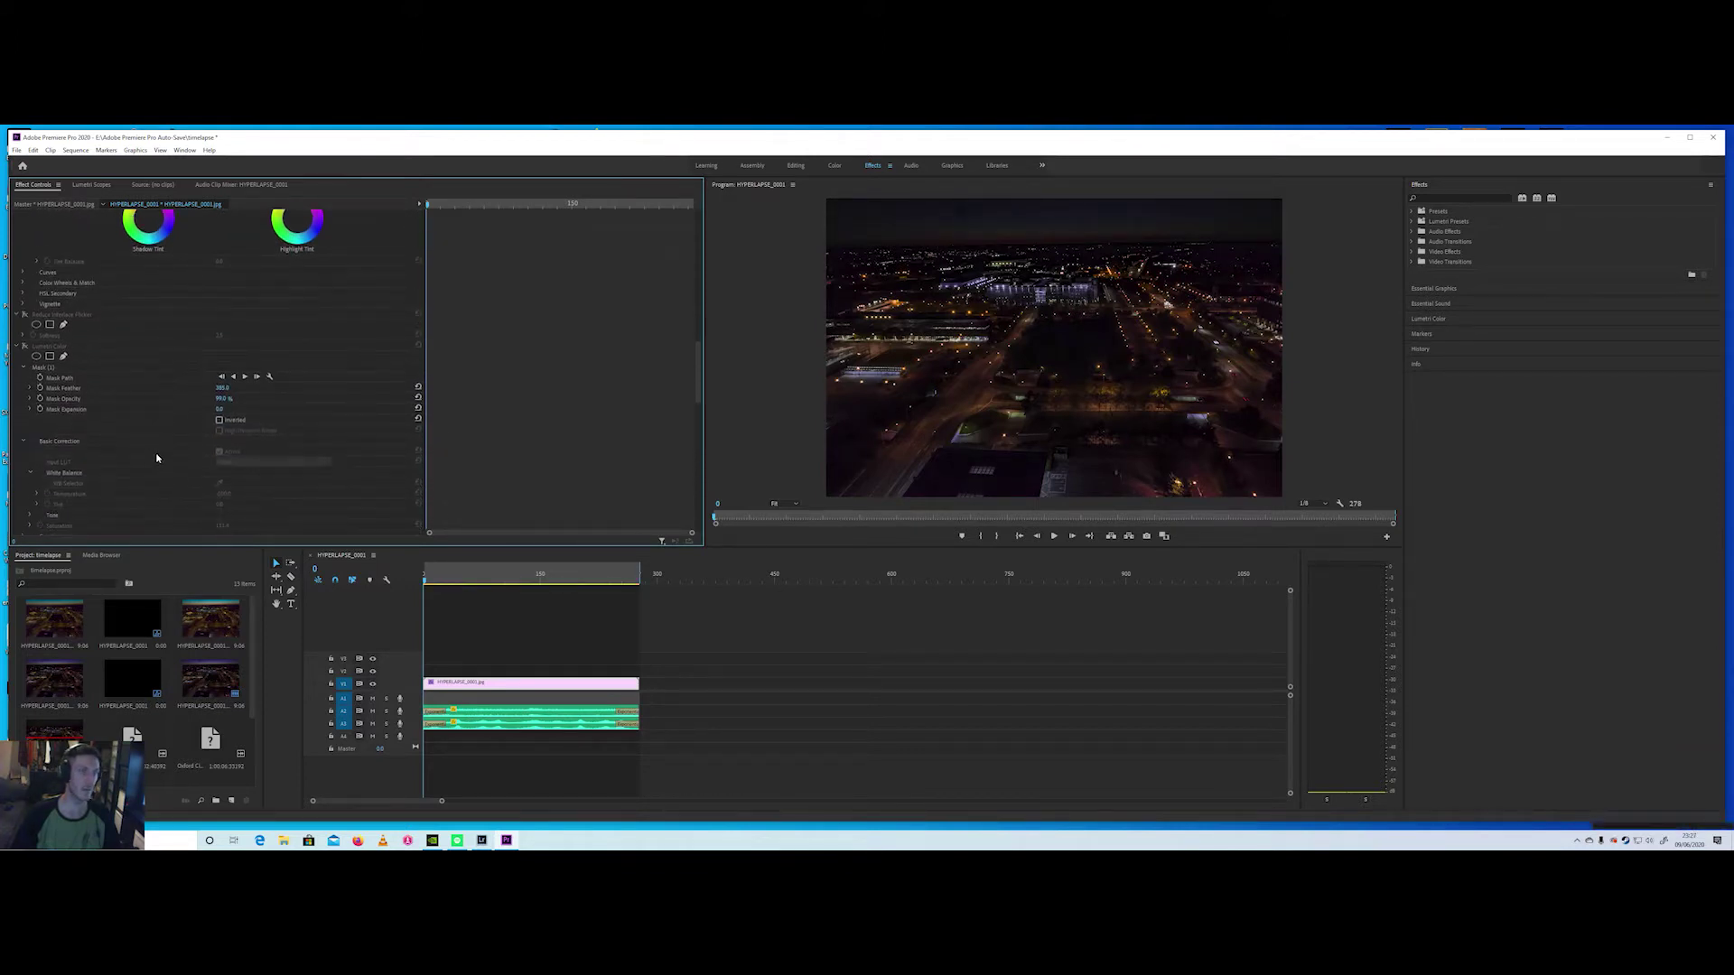
{"action": "scroll", "coordinate": [155, 458], "scroll_direction": "down", "scroll_amount": 3}
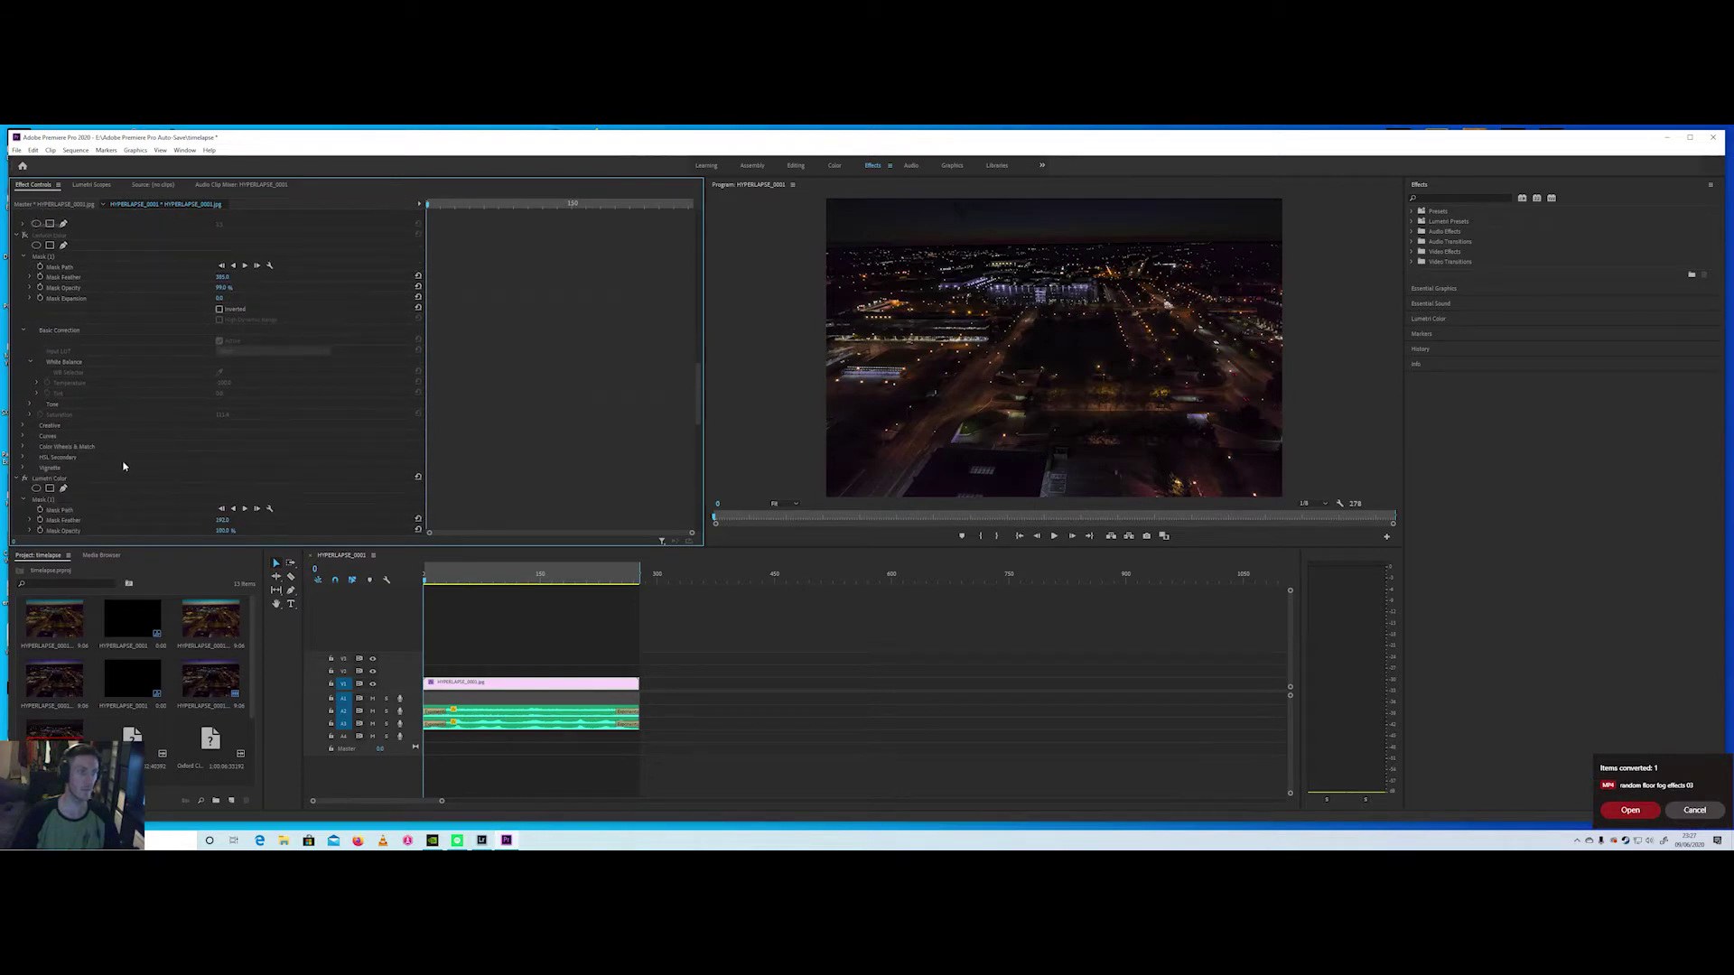
{"action": "left_click", "coordinate": [25, 479]}
{"action": "scroll", "coordinate": [94, 475], "scroll_direction": "down", "scroll_amount": 5}
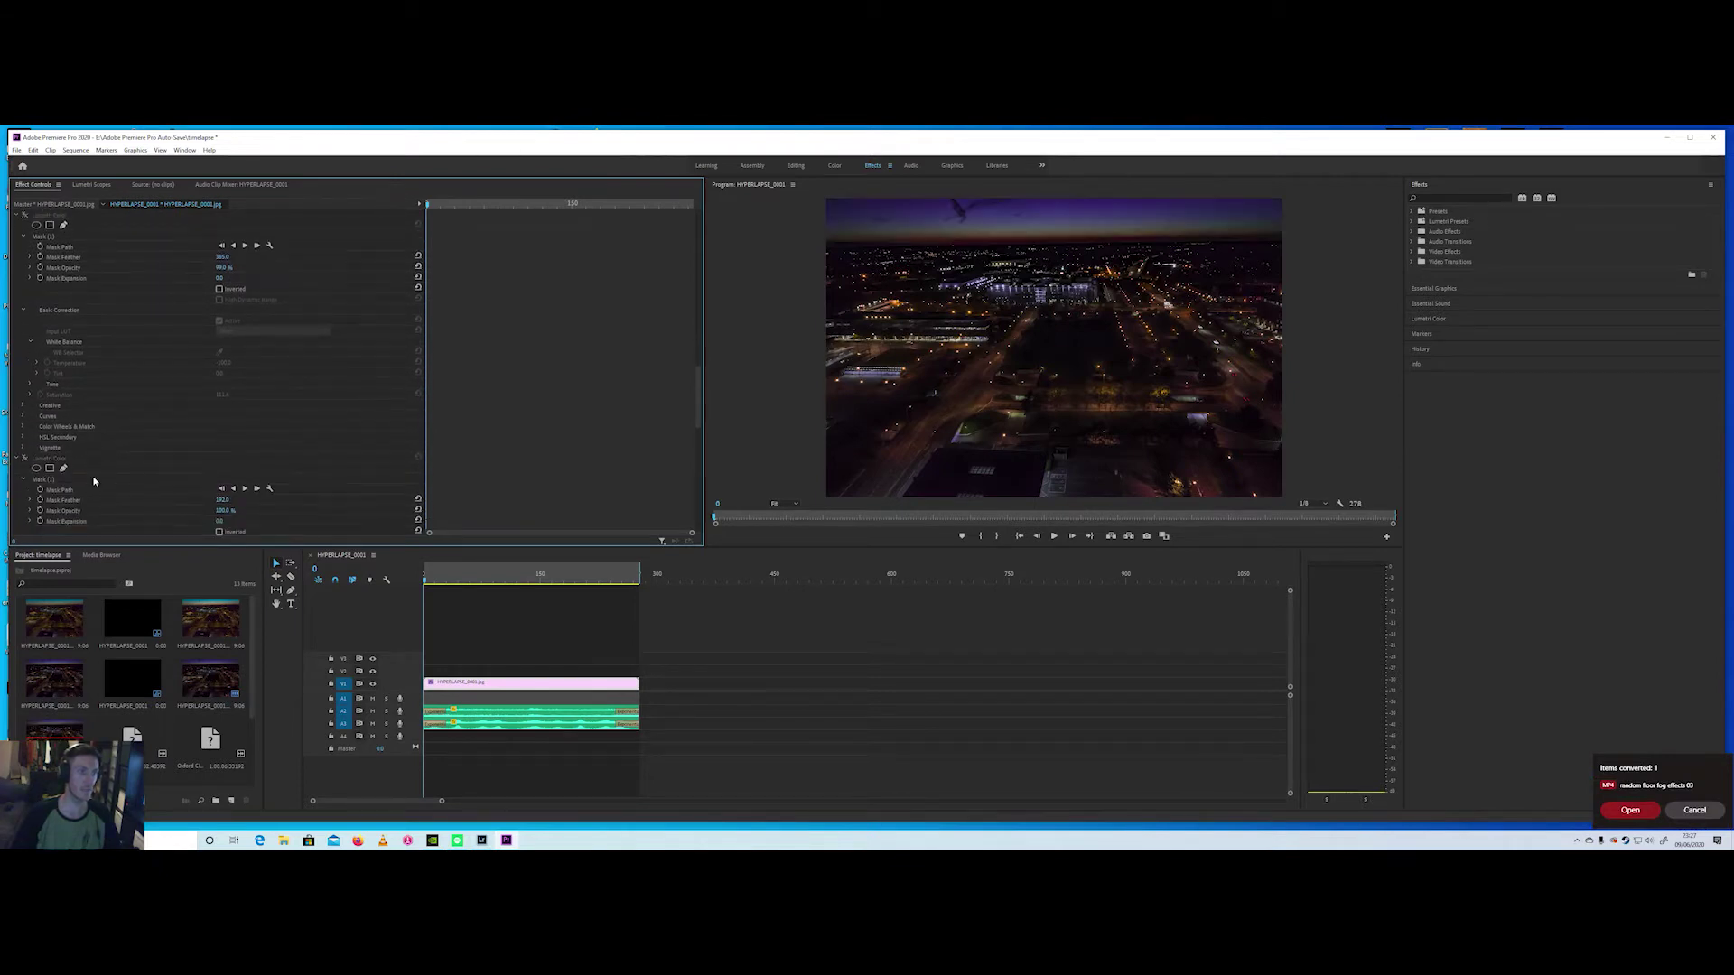
{"action": "scroll", "coordinate": [94, 475], "scroll_direction": "down", "scroll_amount": 5}
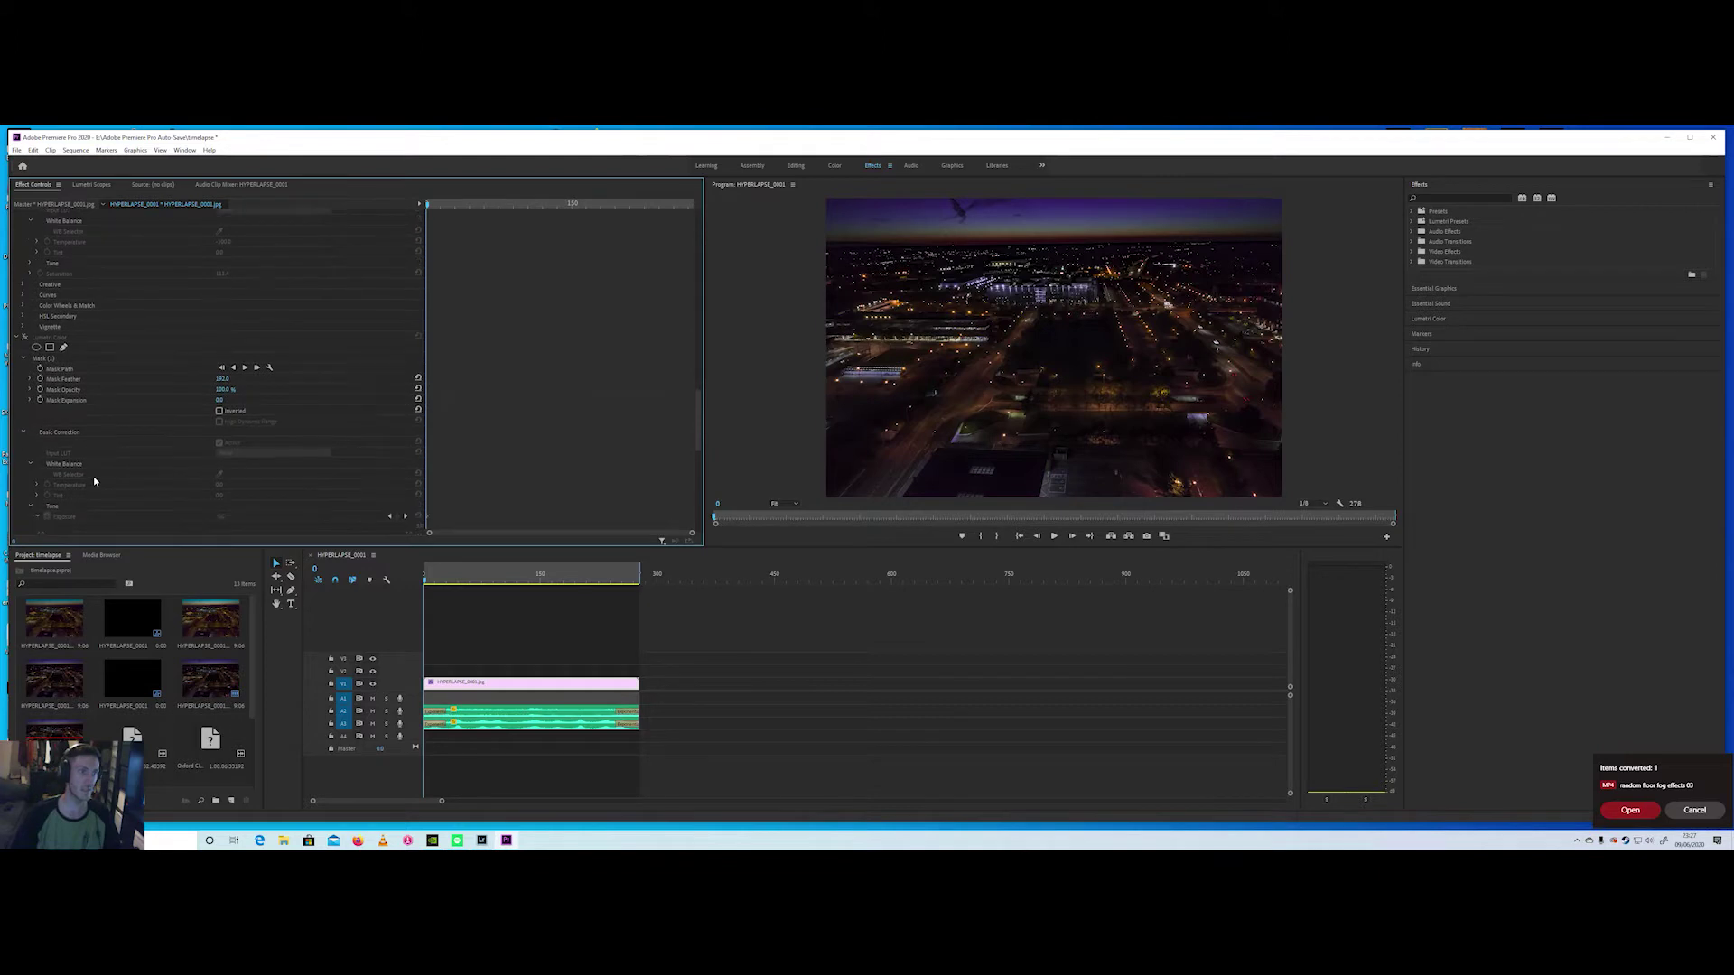
{"action": "scroll", "coordinate": [106, 475], "scroll_direction": "down", "scroll_amount": 5}
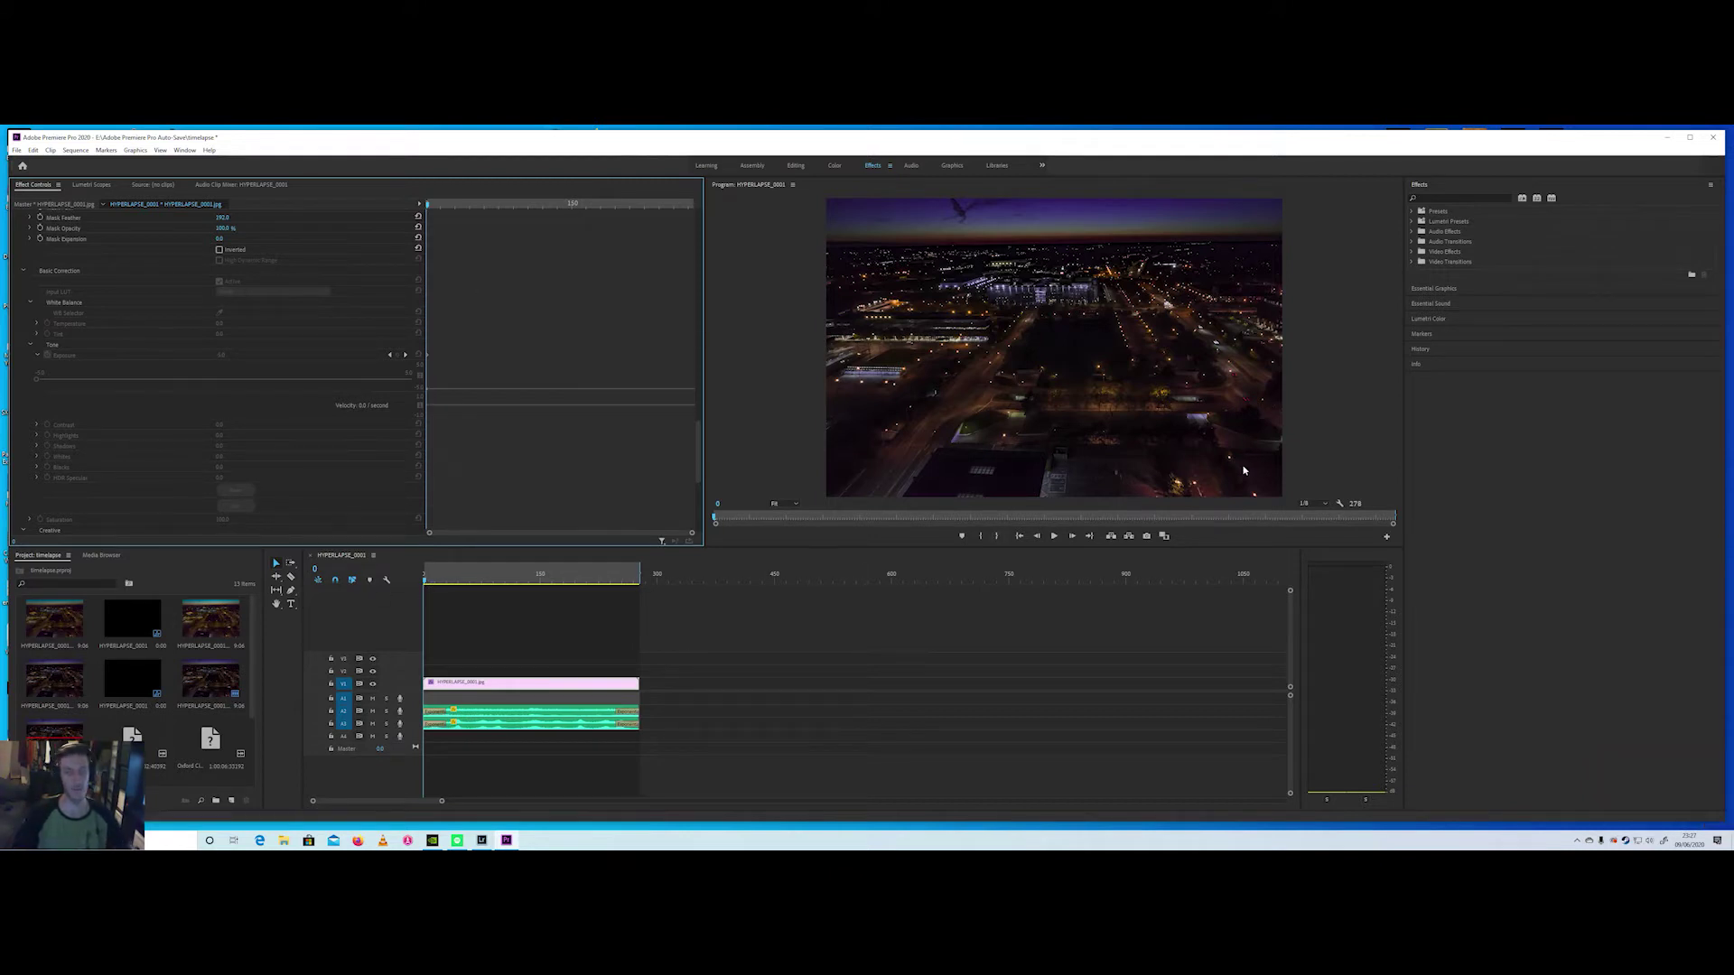
{"action": "key", "text": "space"}
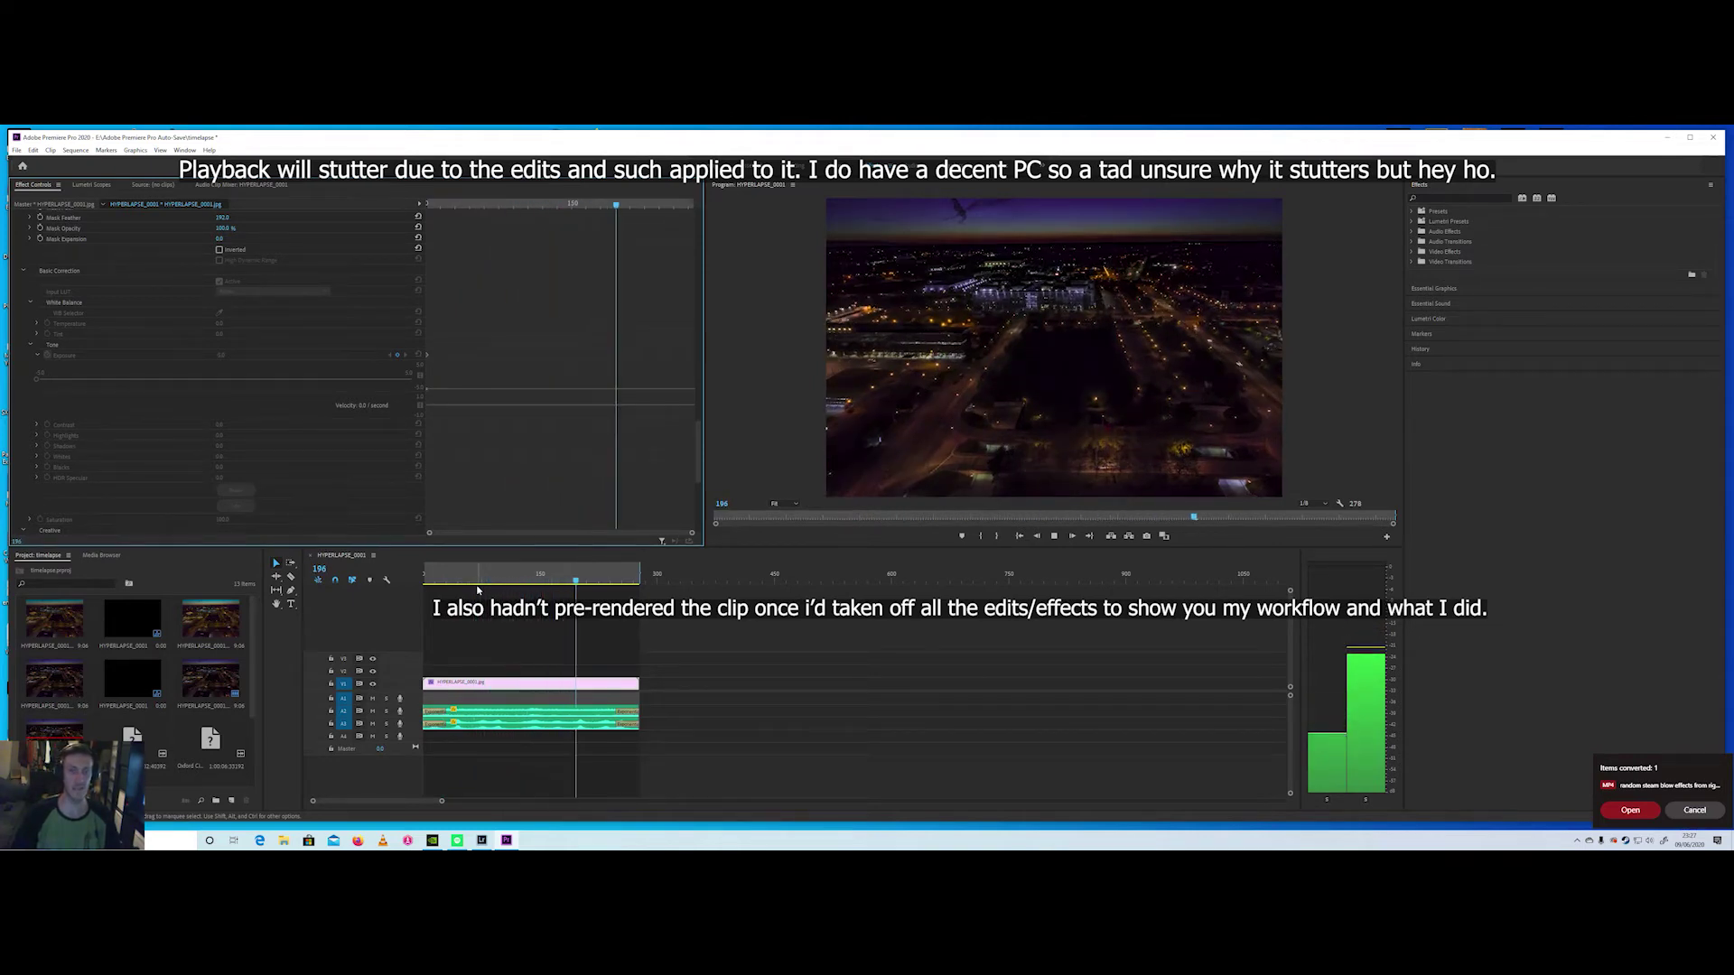
Stop playback and scrub the playhead back to the hyperlapse's first frame.
{"action": "key", "text": "space"}
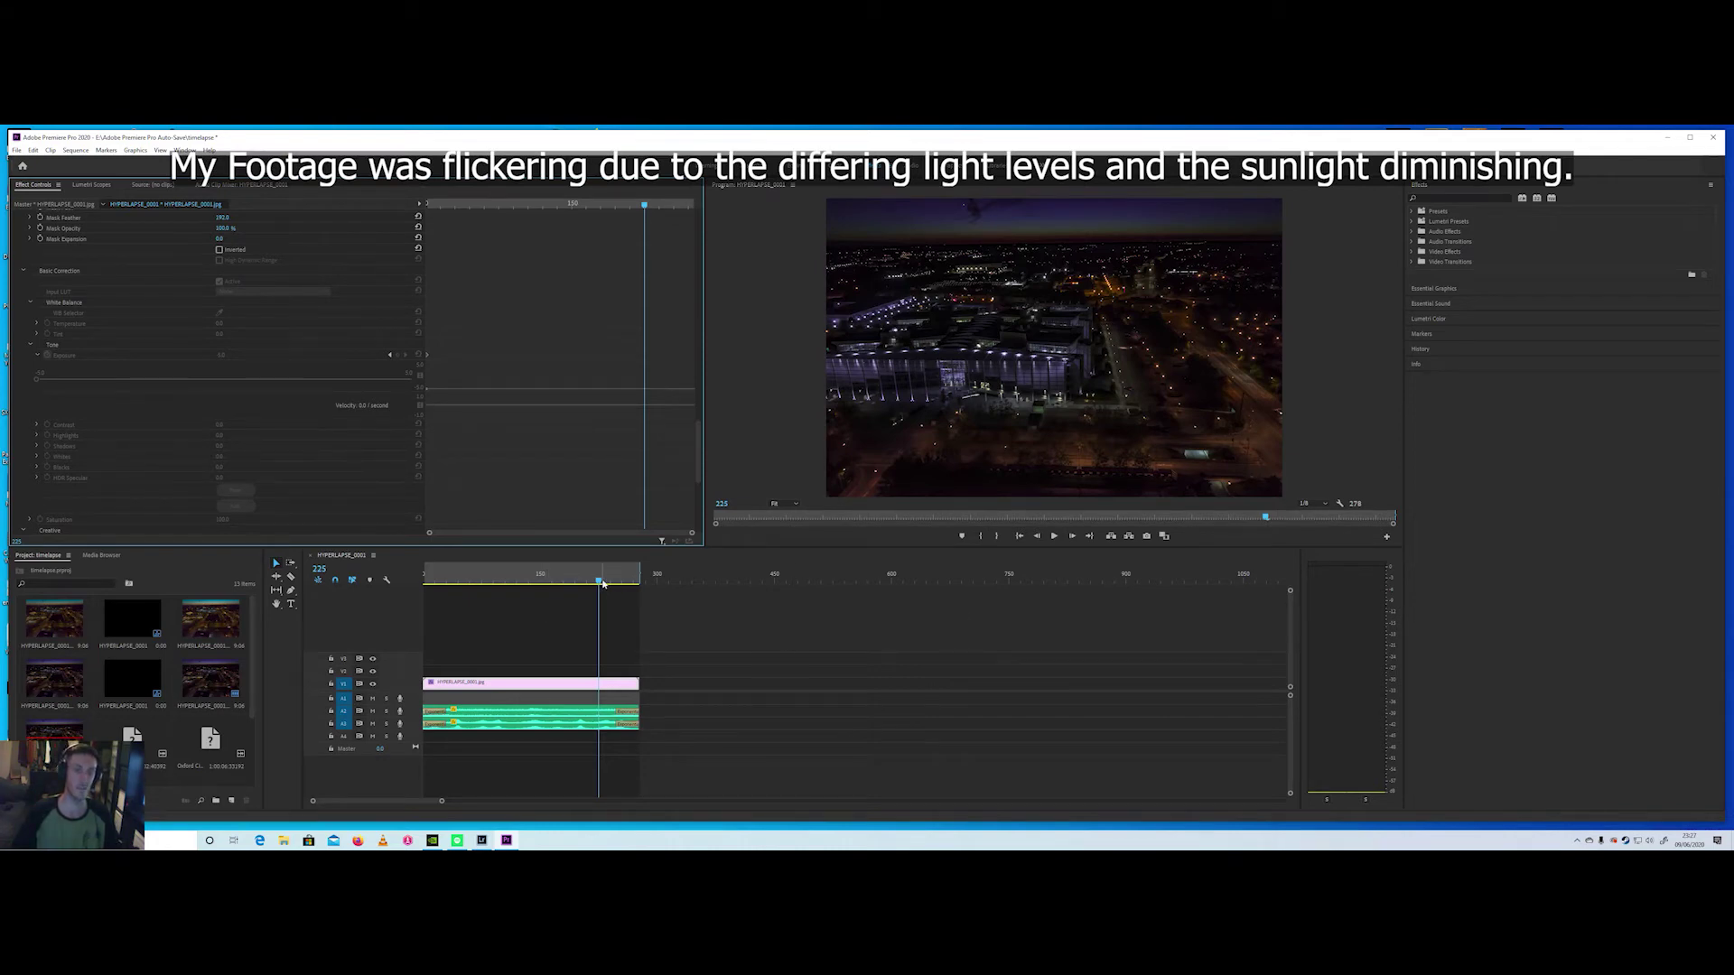
{"action": "left_click_drag", "start_coordinate": [617, 595], "coordinate": [409, 592]}
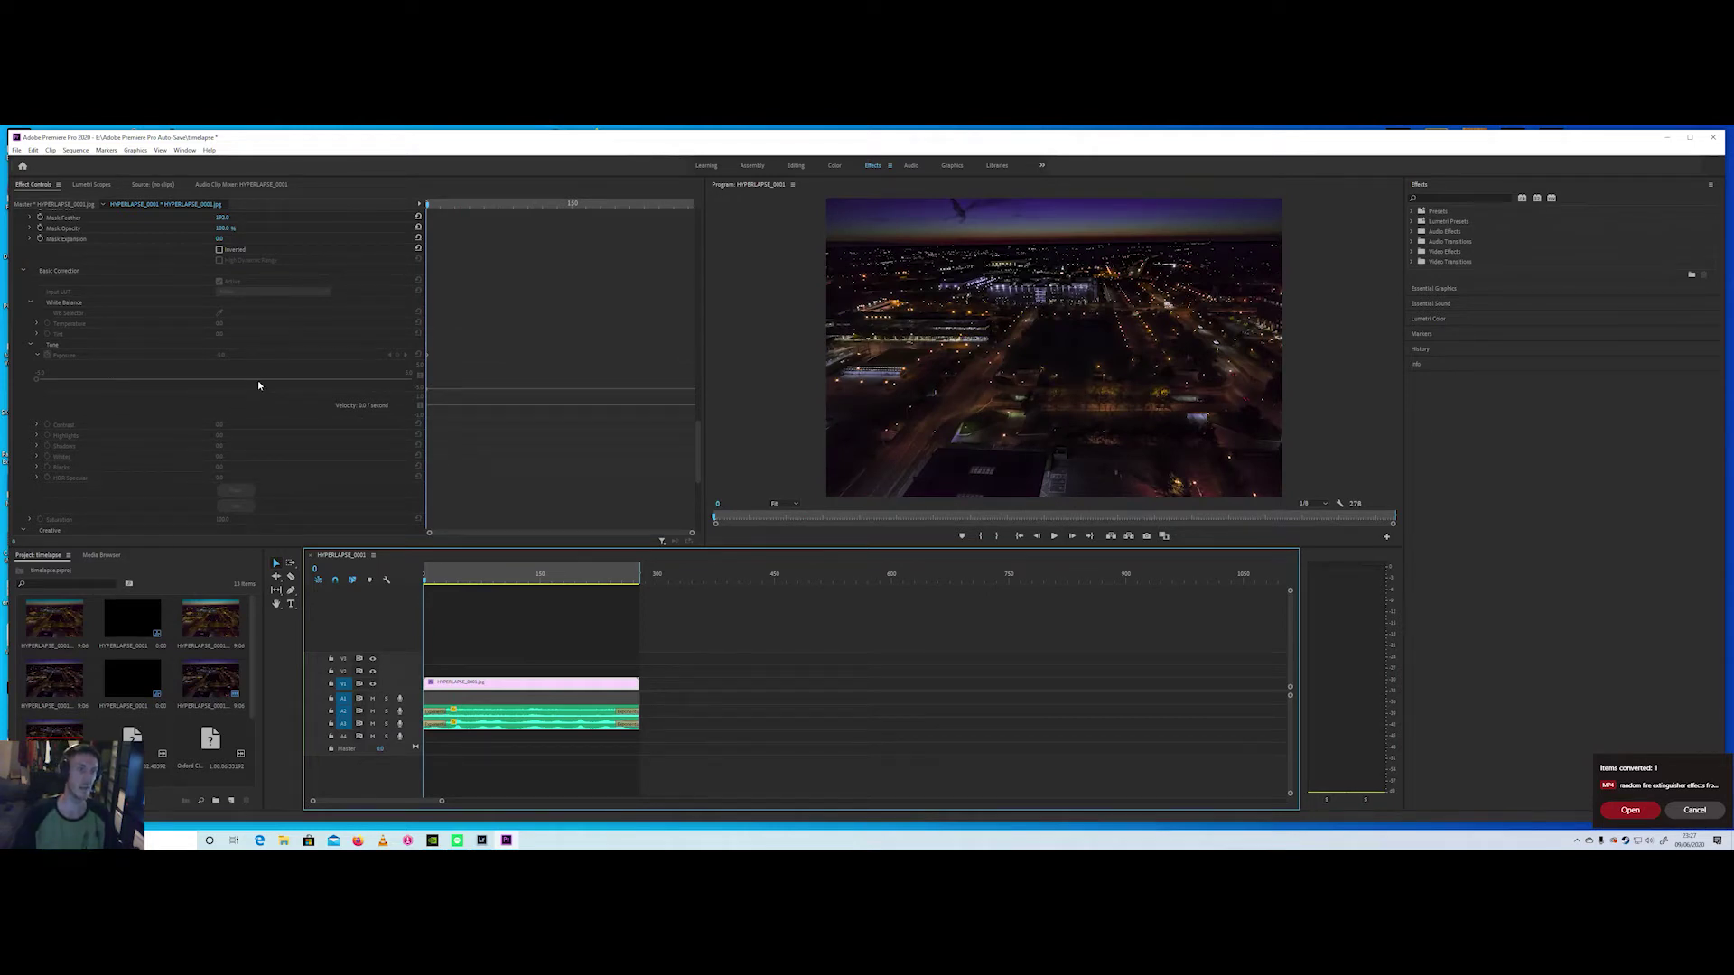
{"action": "scroll", "coordinate": [259, 385], "scroll_direction": "up", "scroll_amount": 6}
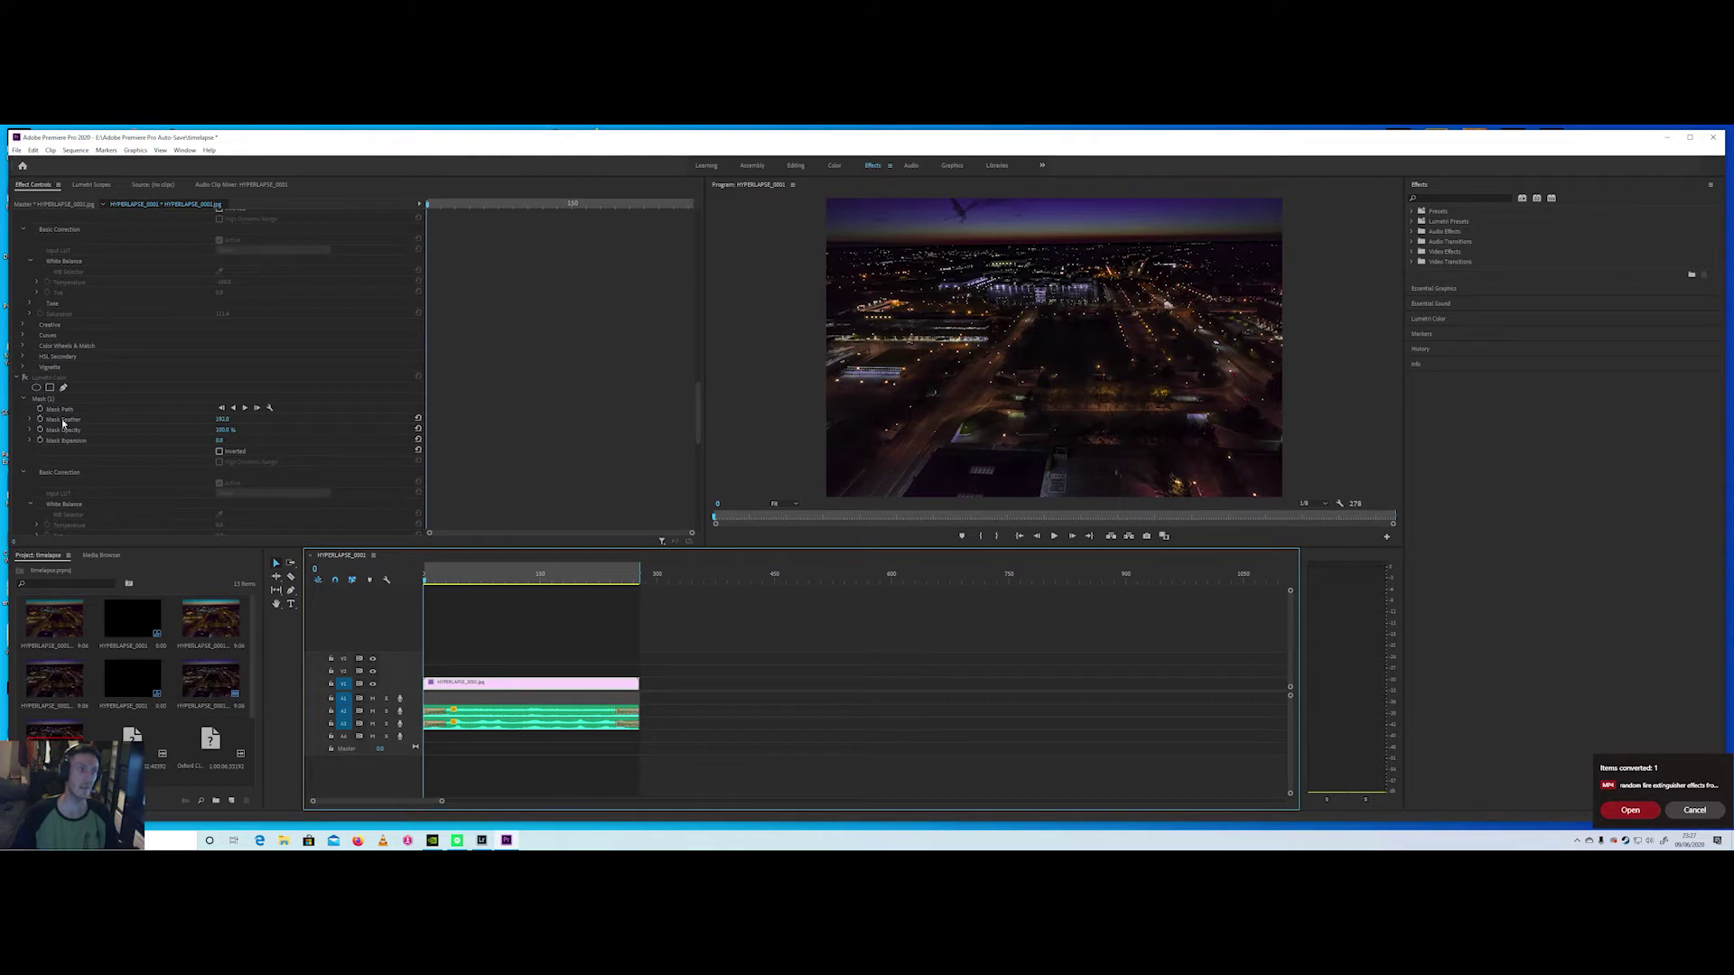
Re-enable the masked Lumetri Color effect so the sky above the horizon darkens.
{"action": "left_click", "coordinate": [24, 376]}
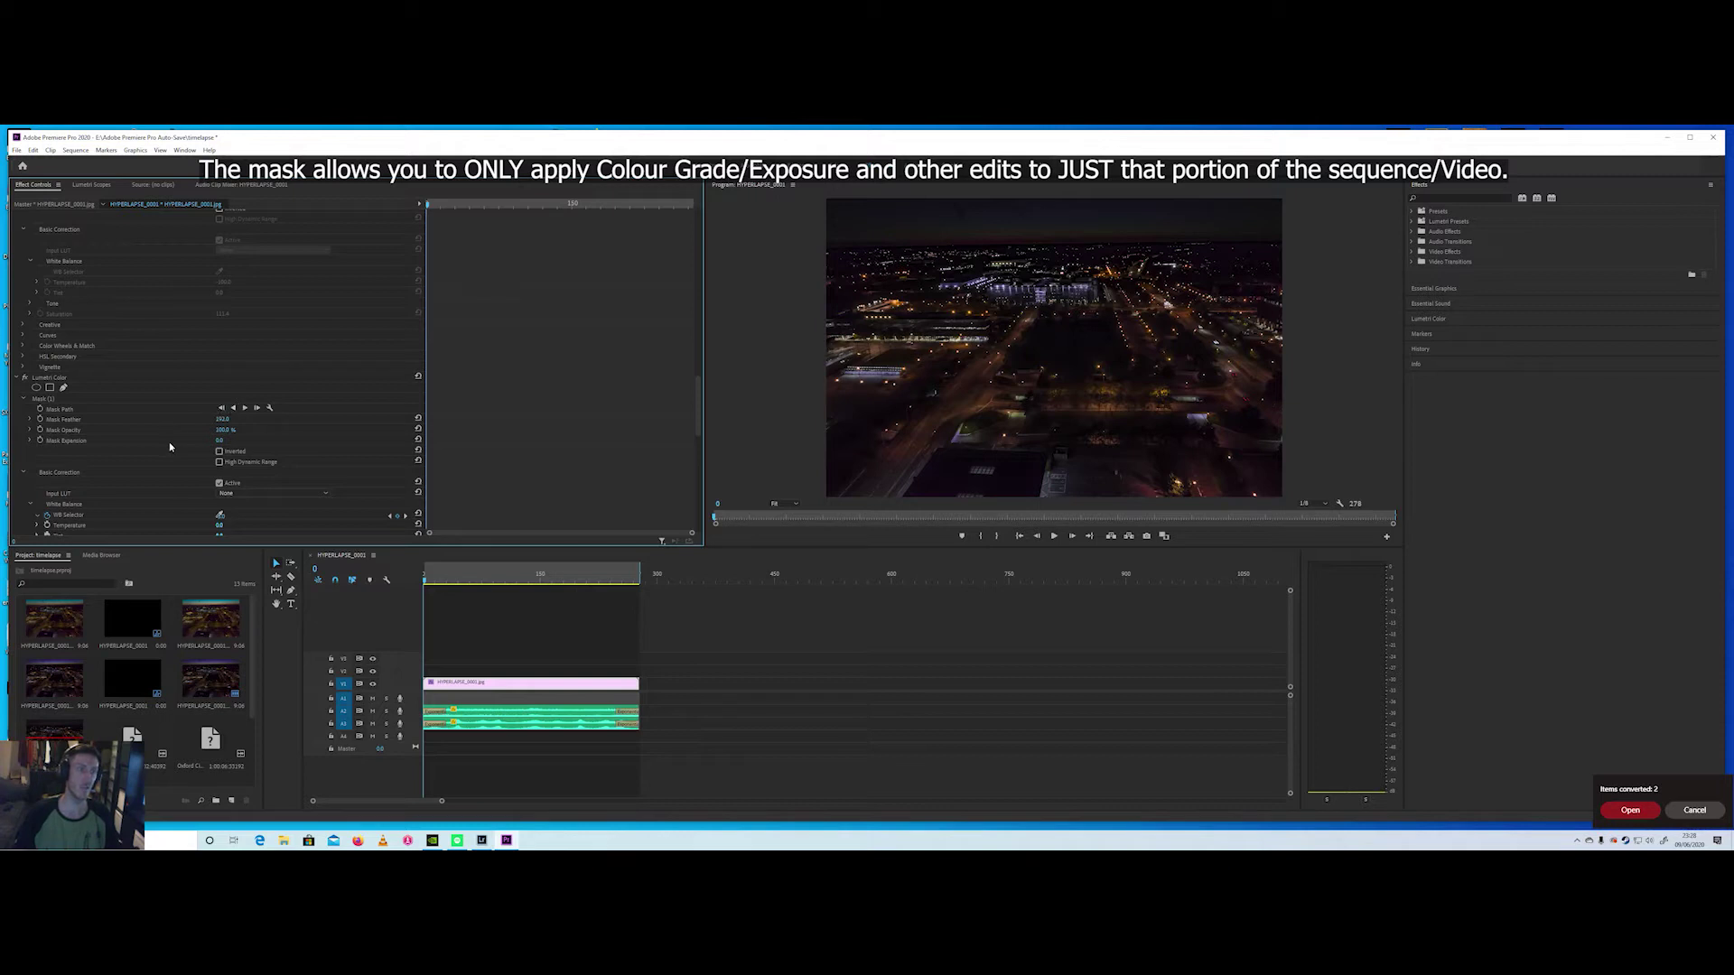
{"action": "scroll", "coordinate": [176, 438], "scroll_direction": "down", "scroll_amount": 2}
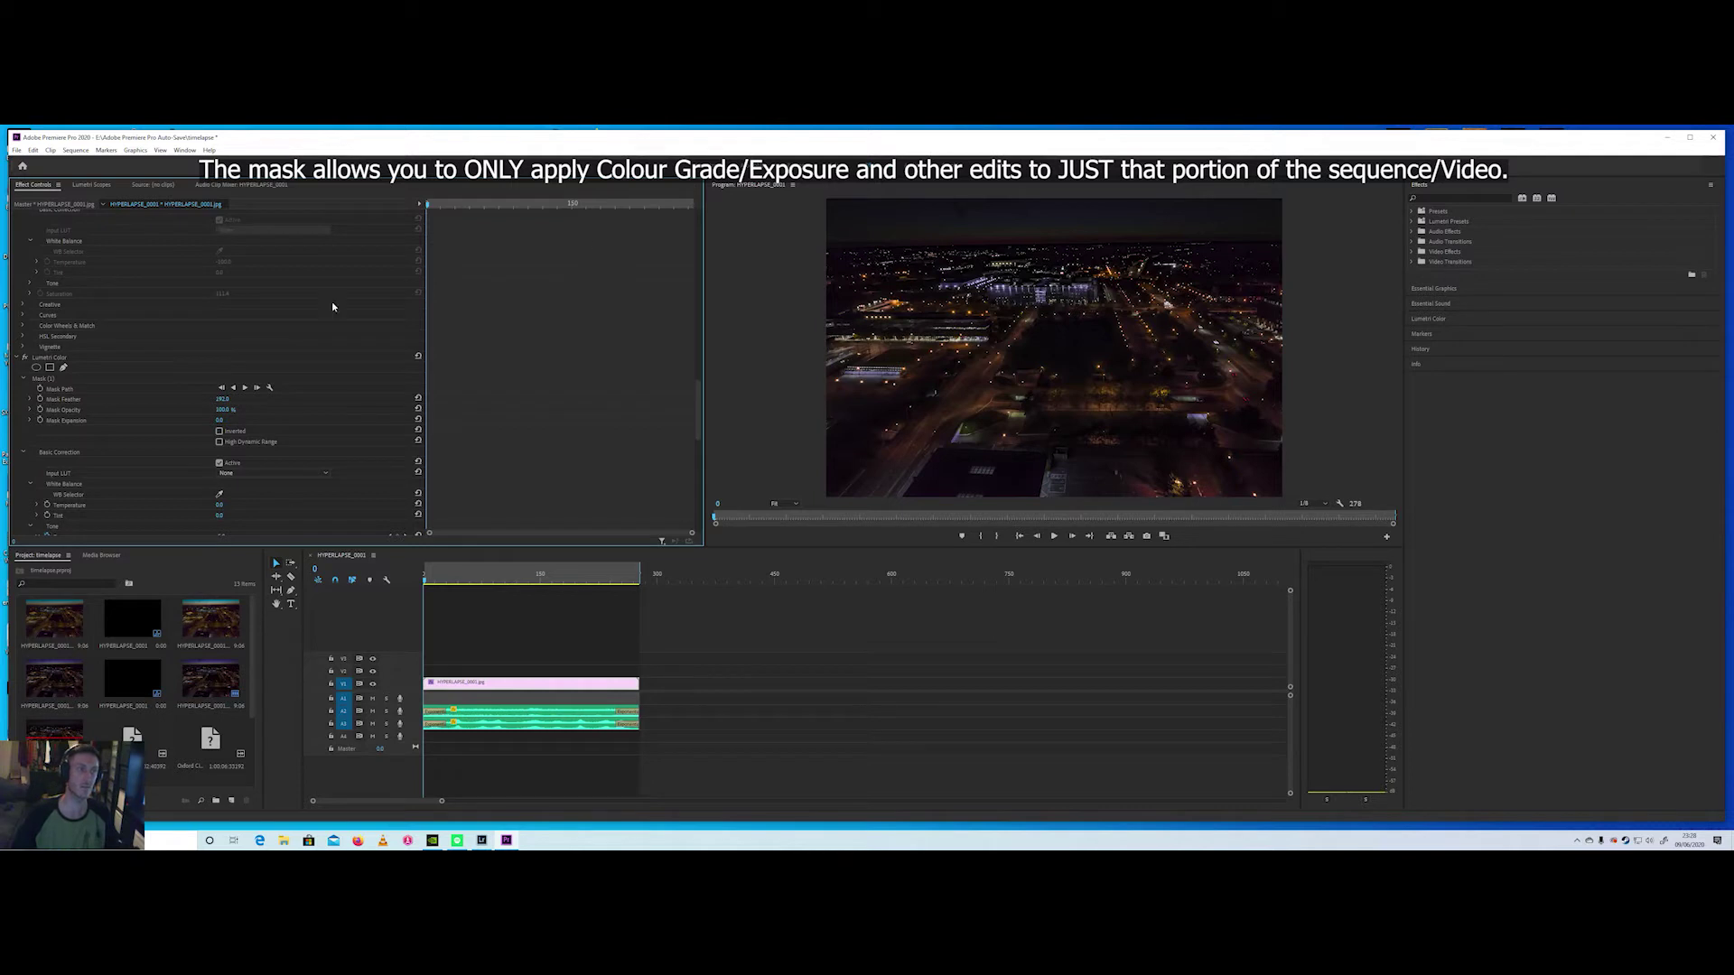
{"action": "scroll", "coordinate": [134, 405], "scroll_direction": "down", "scroll_amount": 4}
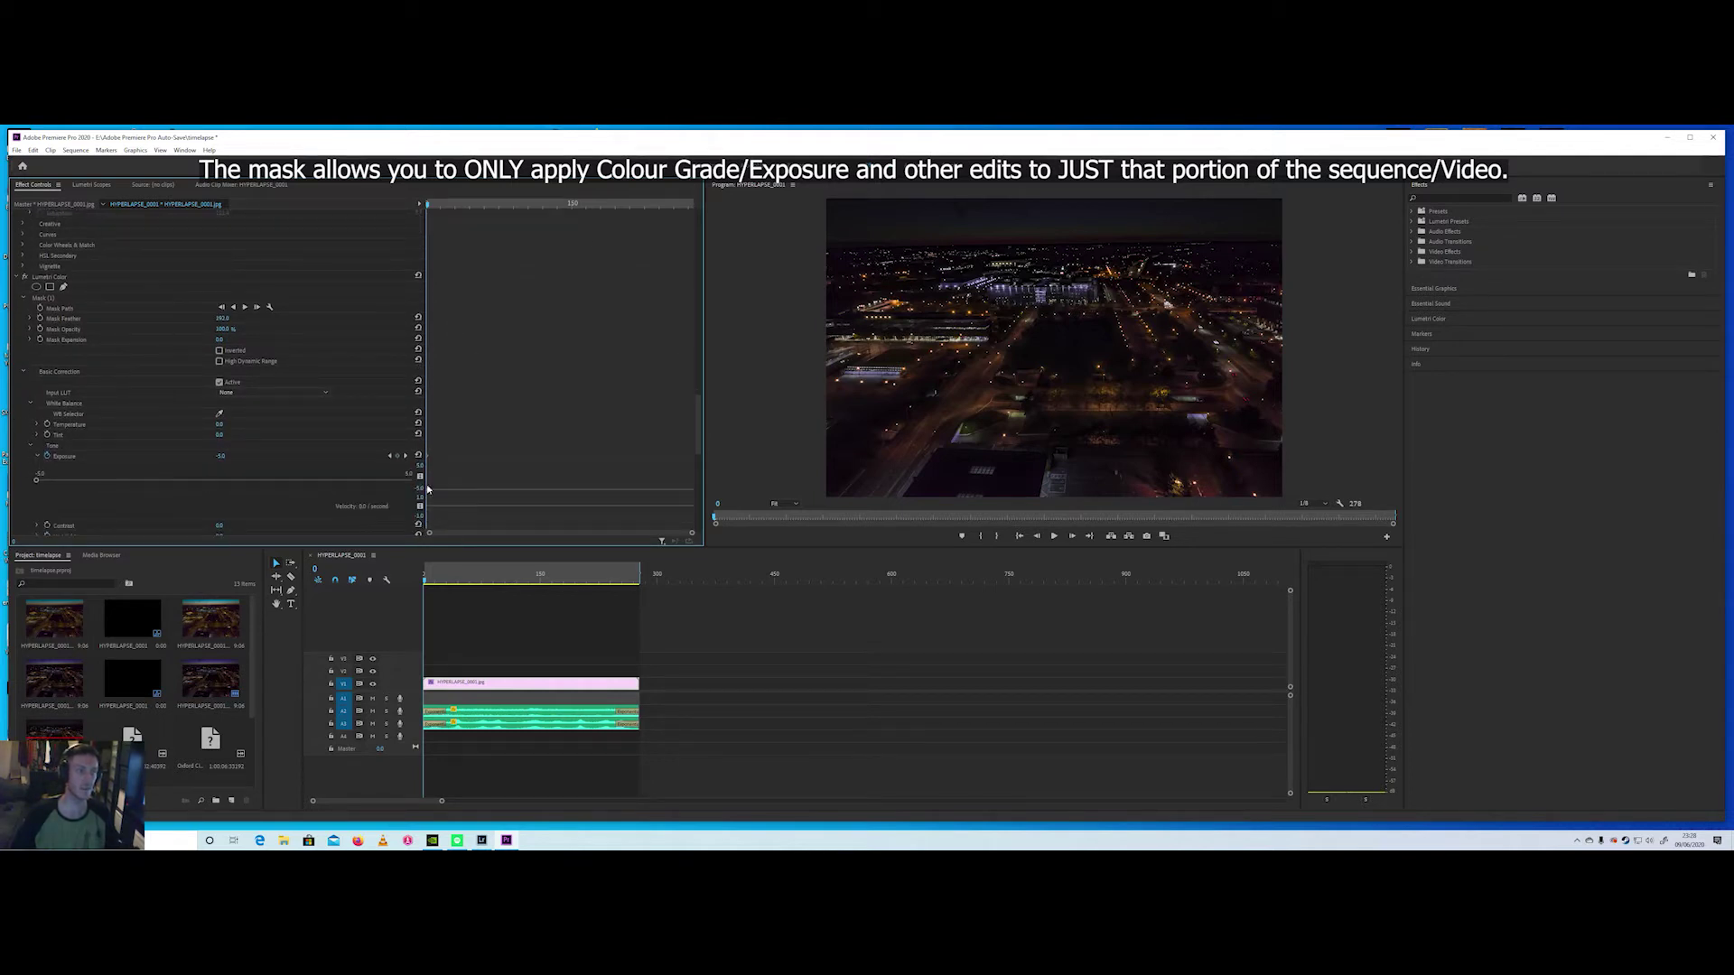
{"action": "scroll", "coordinate": [185, 423], "scroll_direction": "down", "scroll_amount": 5}
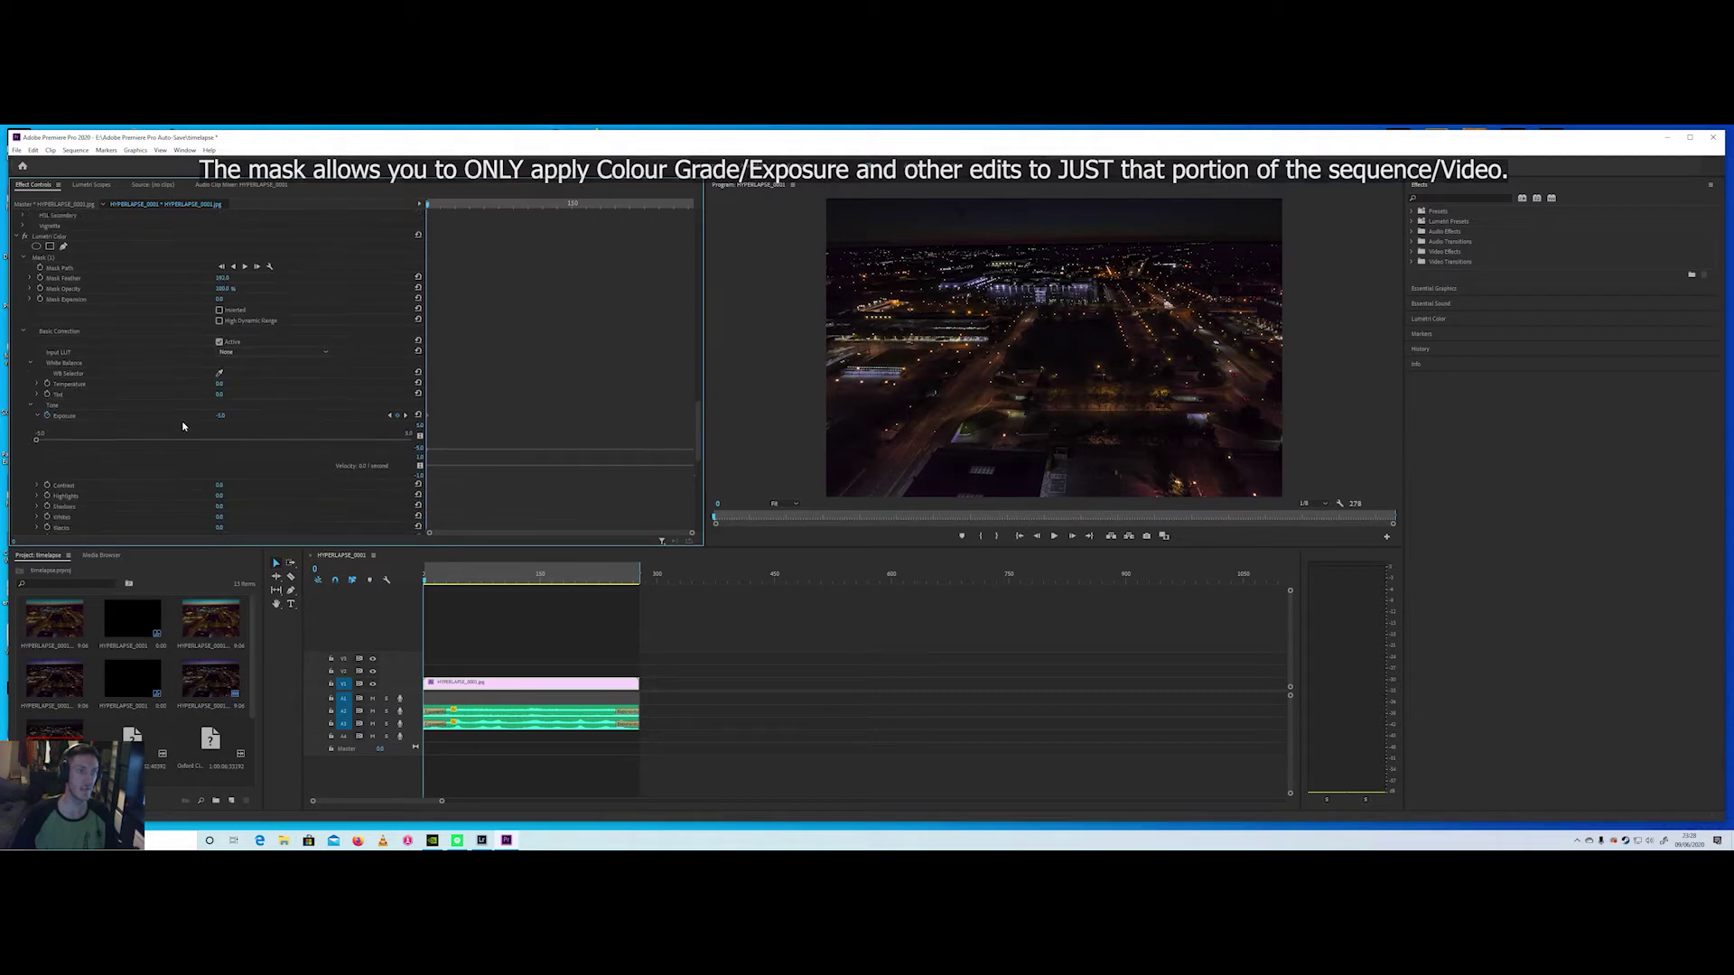
{"action": "scroll", "coordinate": [144, 437], "scroll_direction": "down", "scroll_amount": 5}
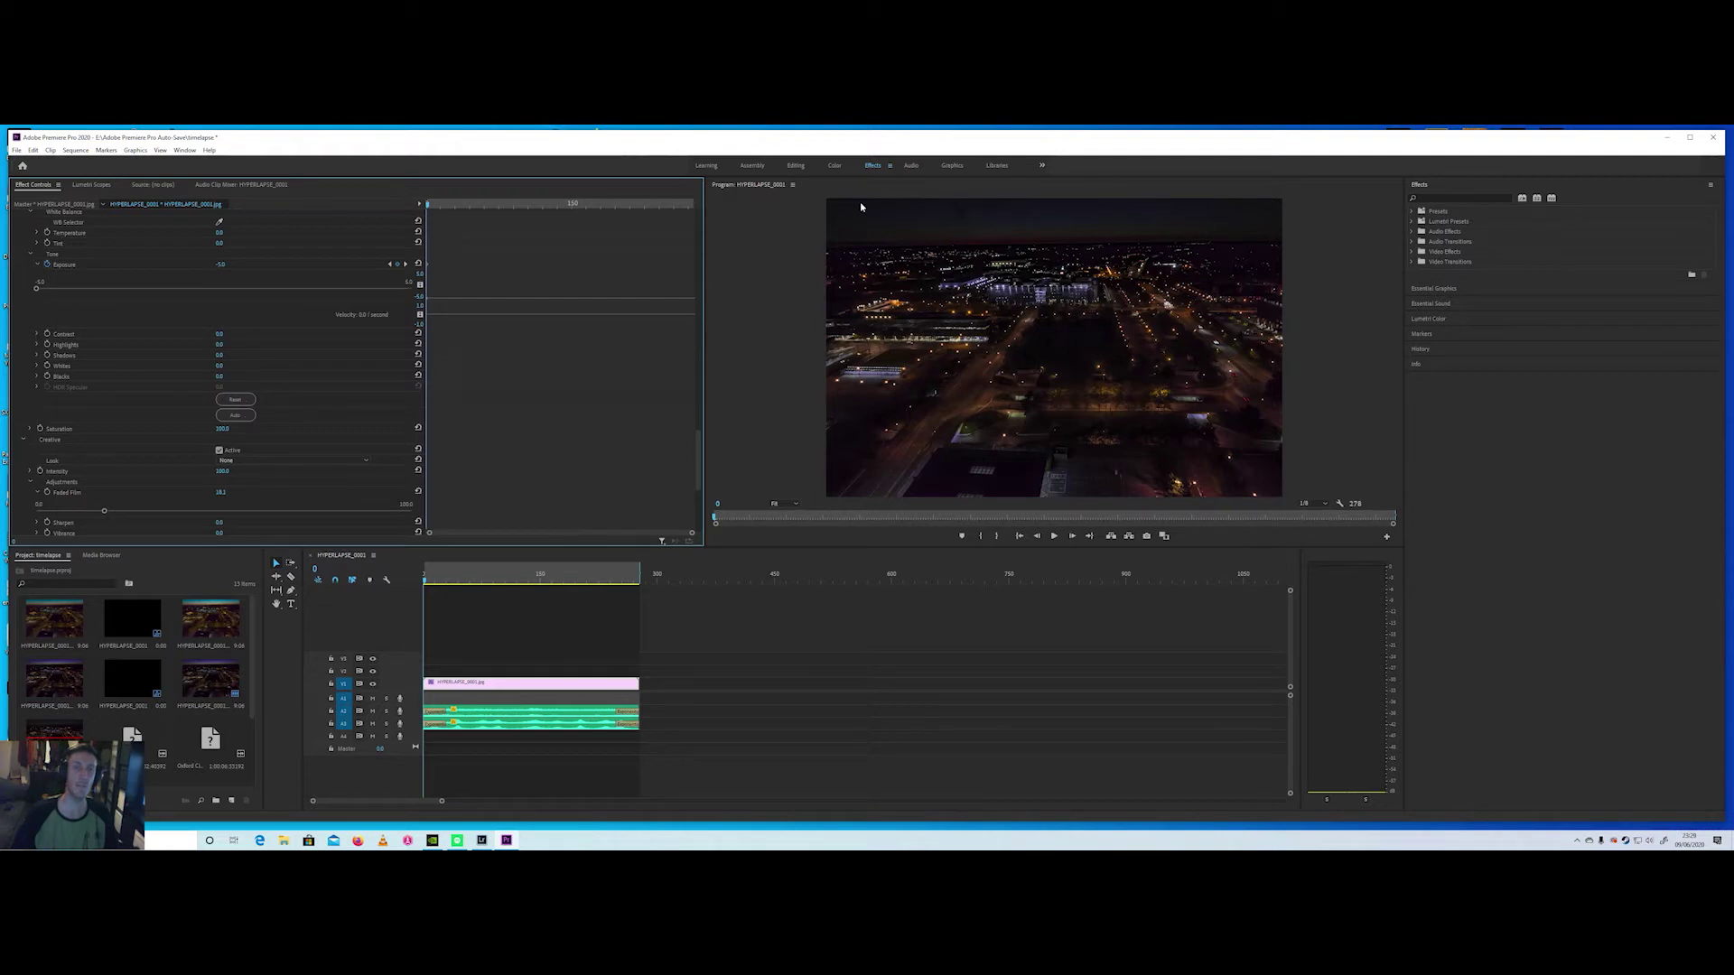
{"action": "scroll", "coordinate": [109, 436], "scroll_direction": "down", "scroll_amount": 5}
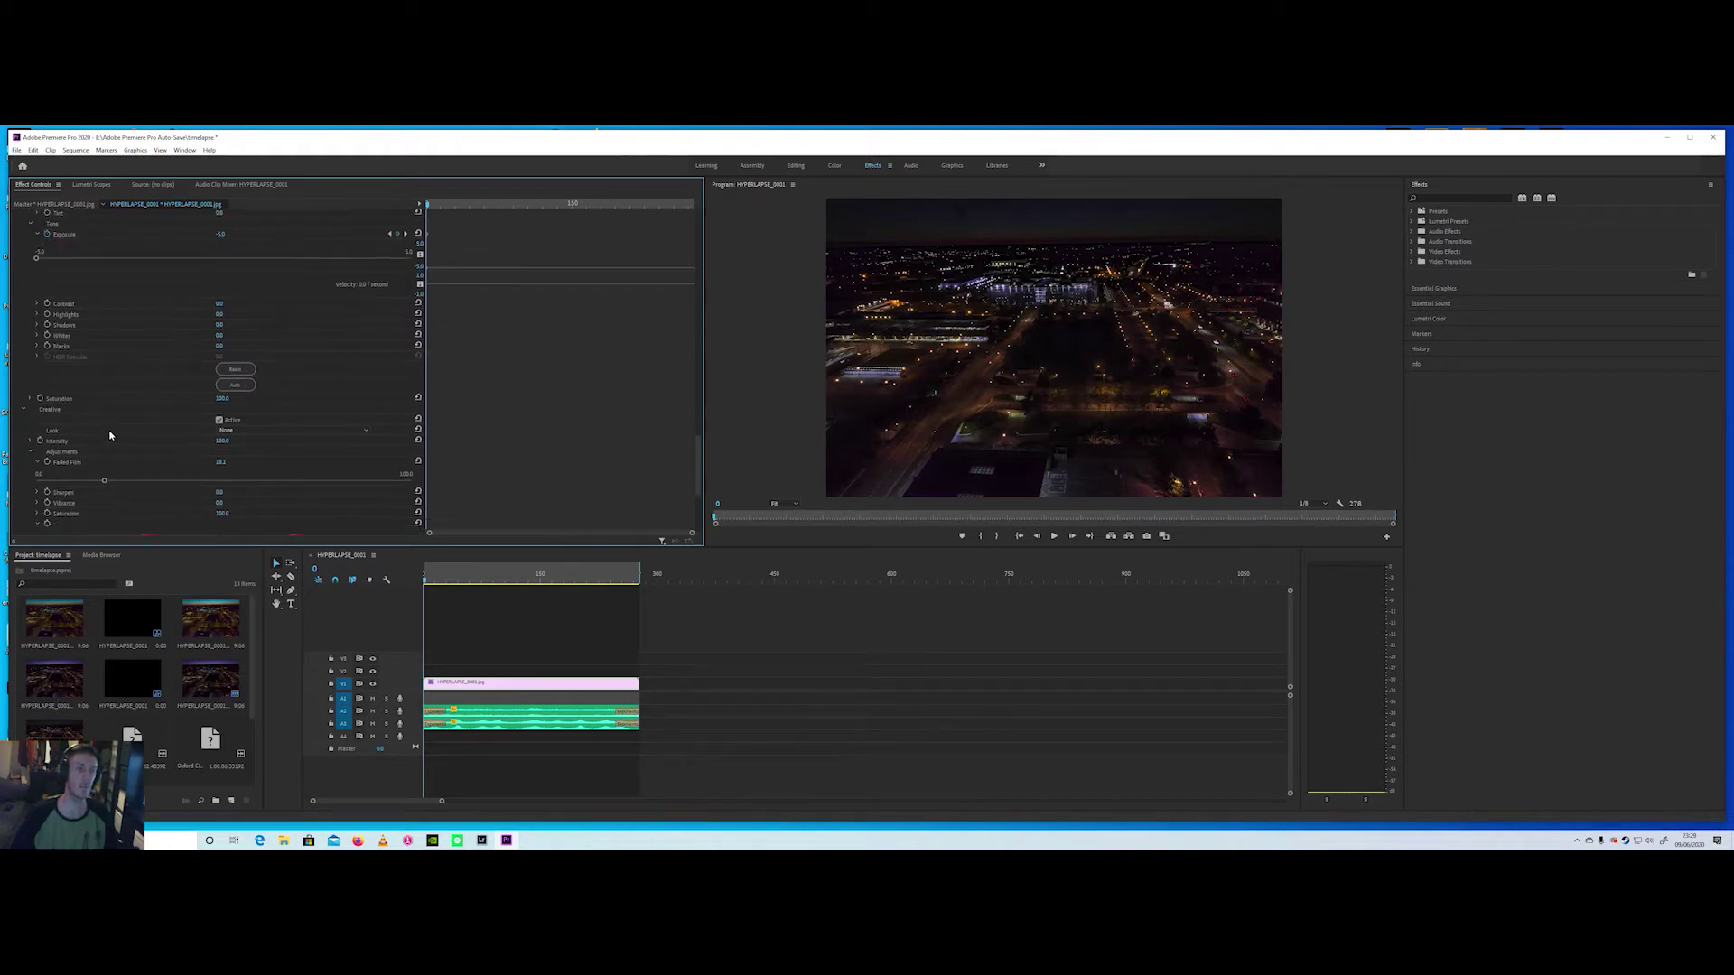
Find the second masked Lumetri Color in Effect Controls and switch it back on.
{"action": "scroll", "coordinate": [114, 431], "scroll_direction": "down", "scroll_amount": 1}
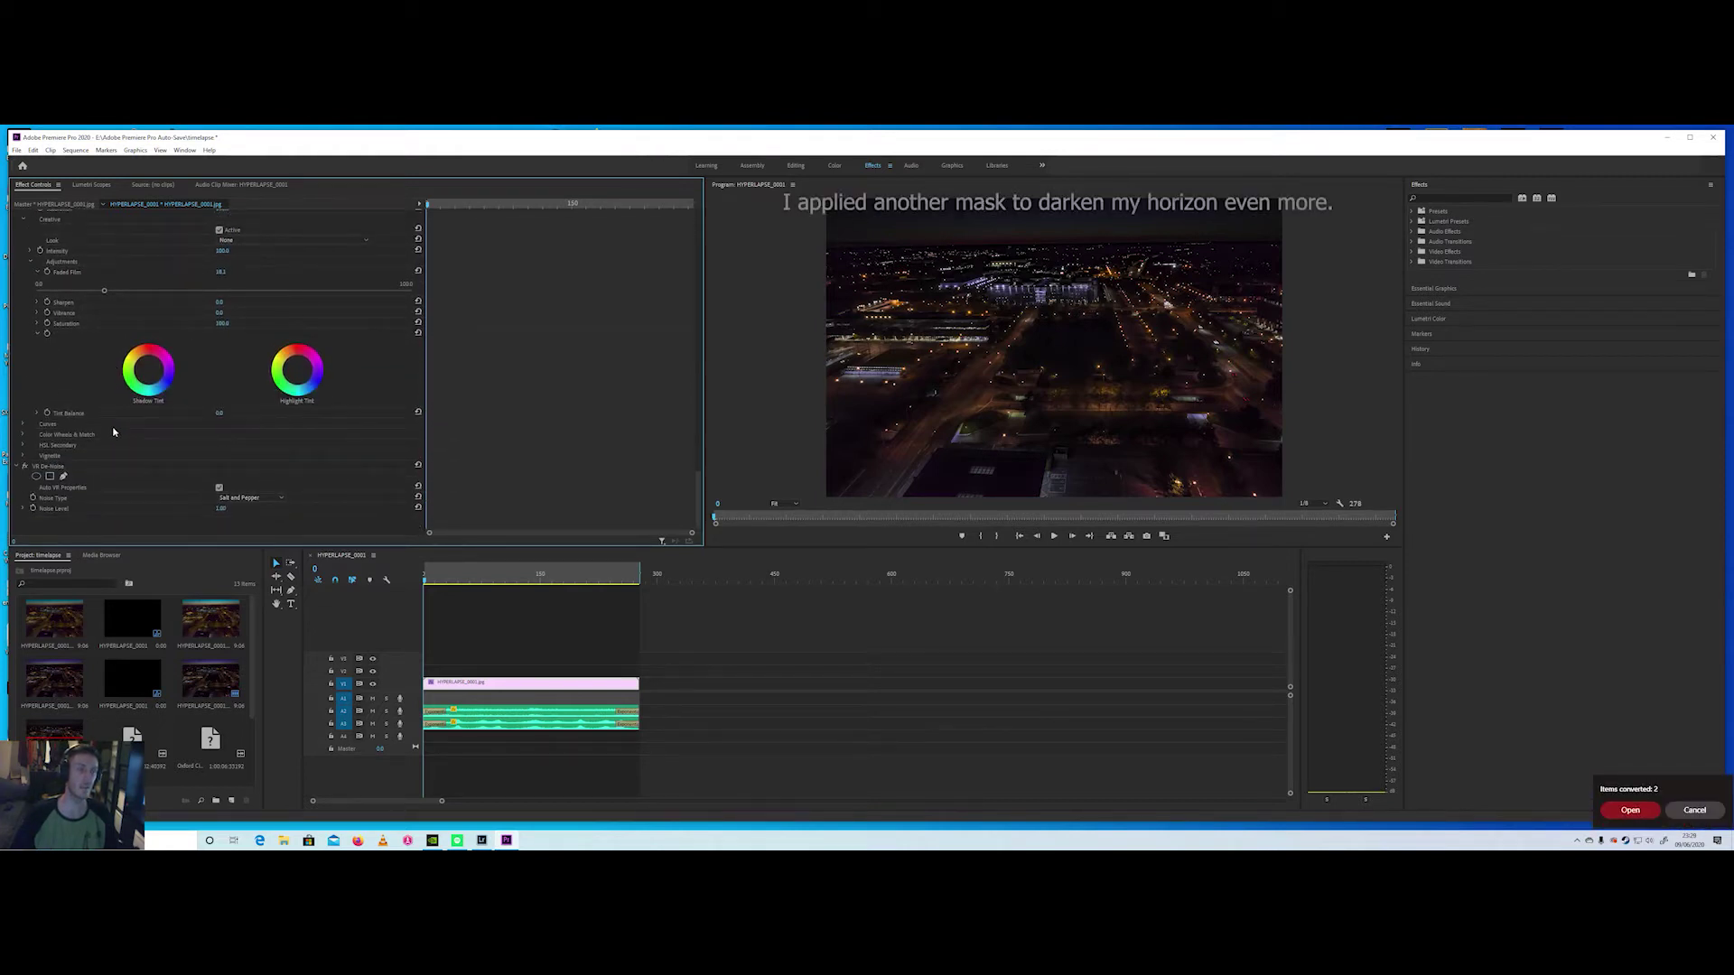
{"action": "scroll", "coordinate": [108, 438], "scroll_direction": "up", "scroll_amount": 2}
{"action": "scroll", "coordinate": [109, 438], "scroll_direction": "down", "scroll_amount": 6}
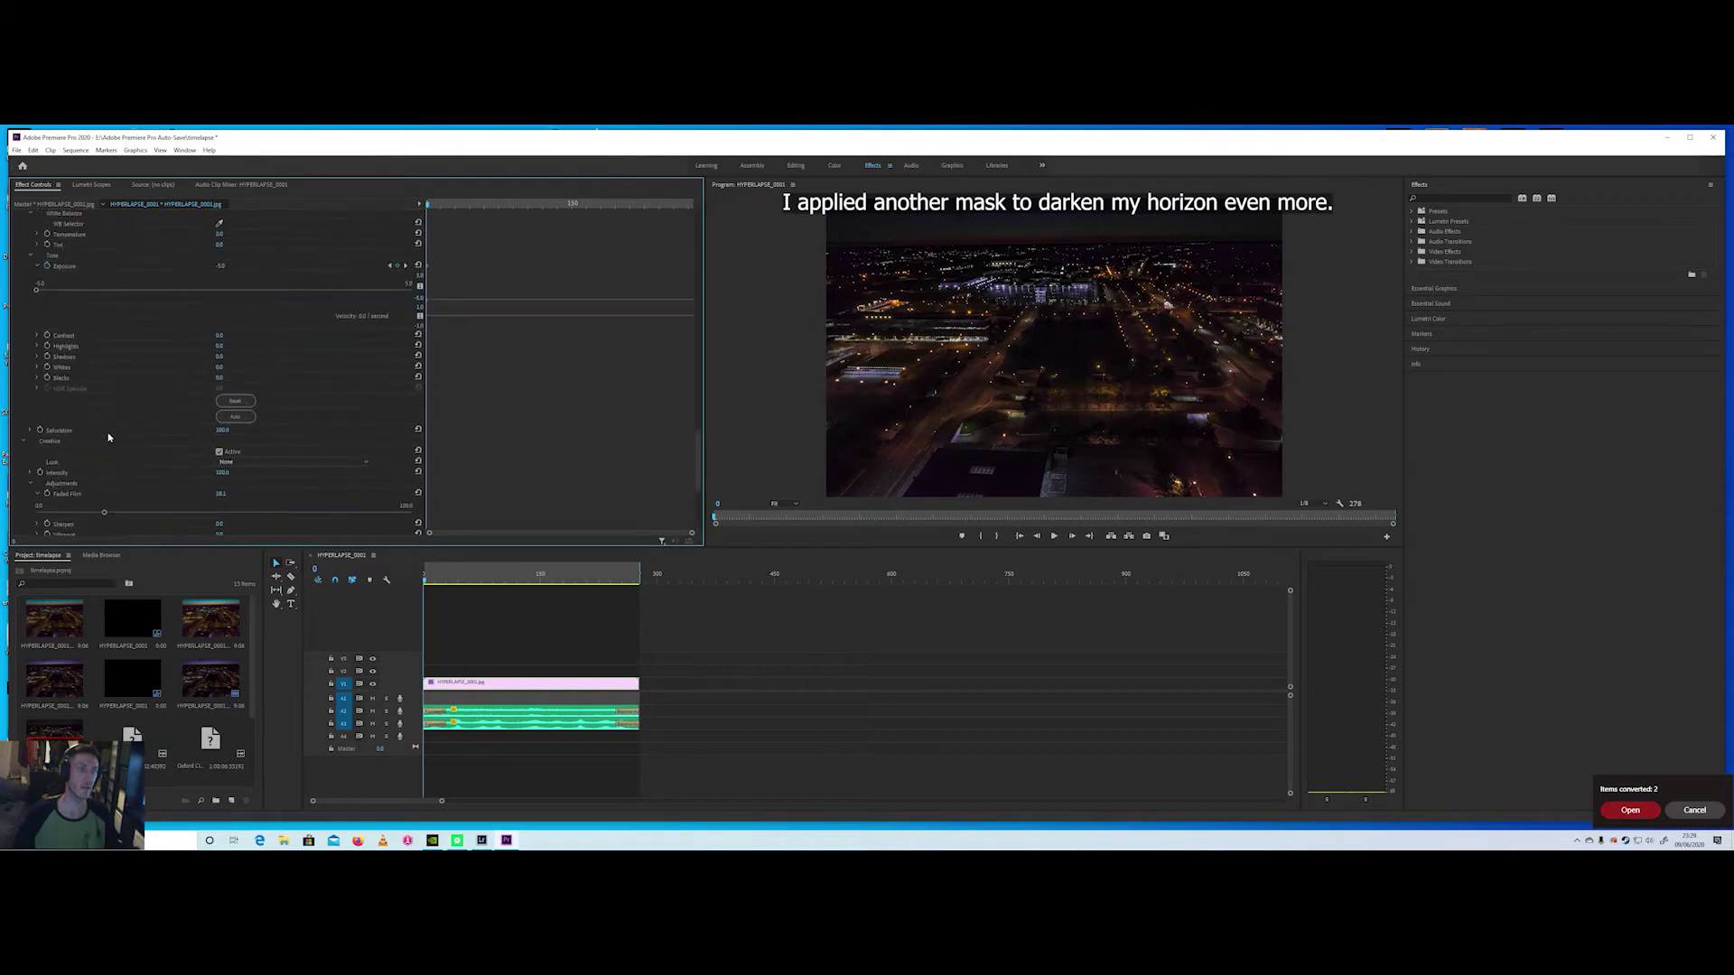
{"action": "scroll", "coordinate": [122, 436], "scroll_direction": "down", "scroll_amount": 10}
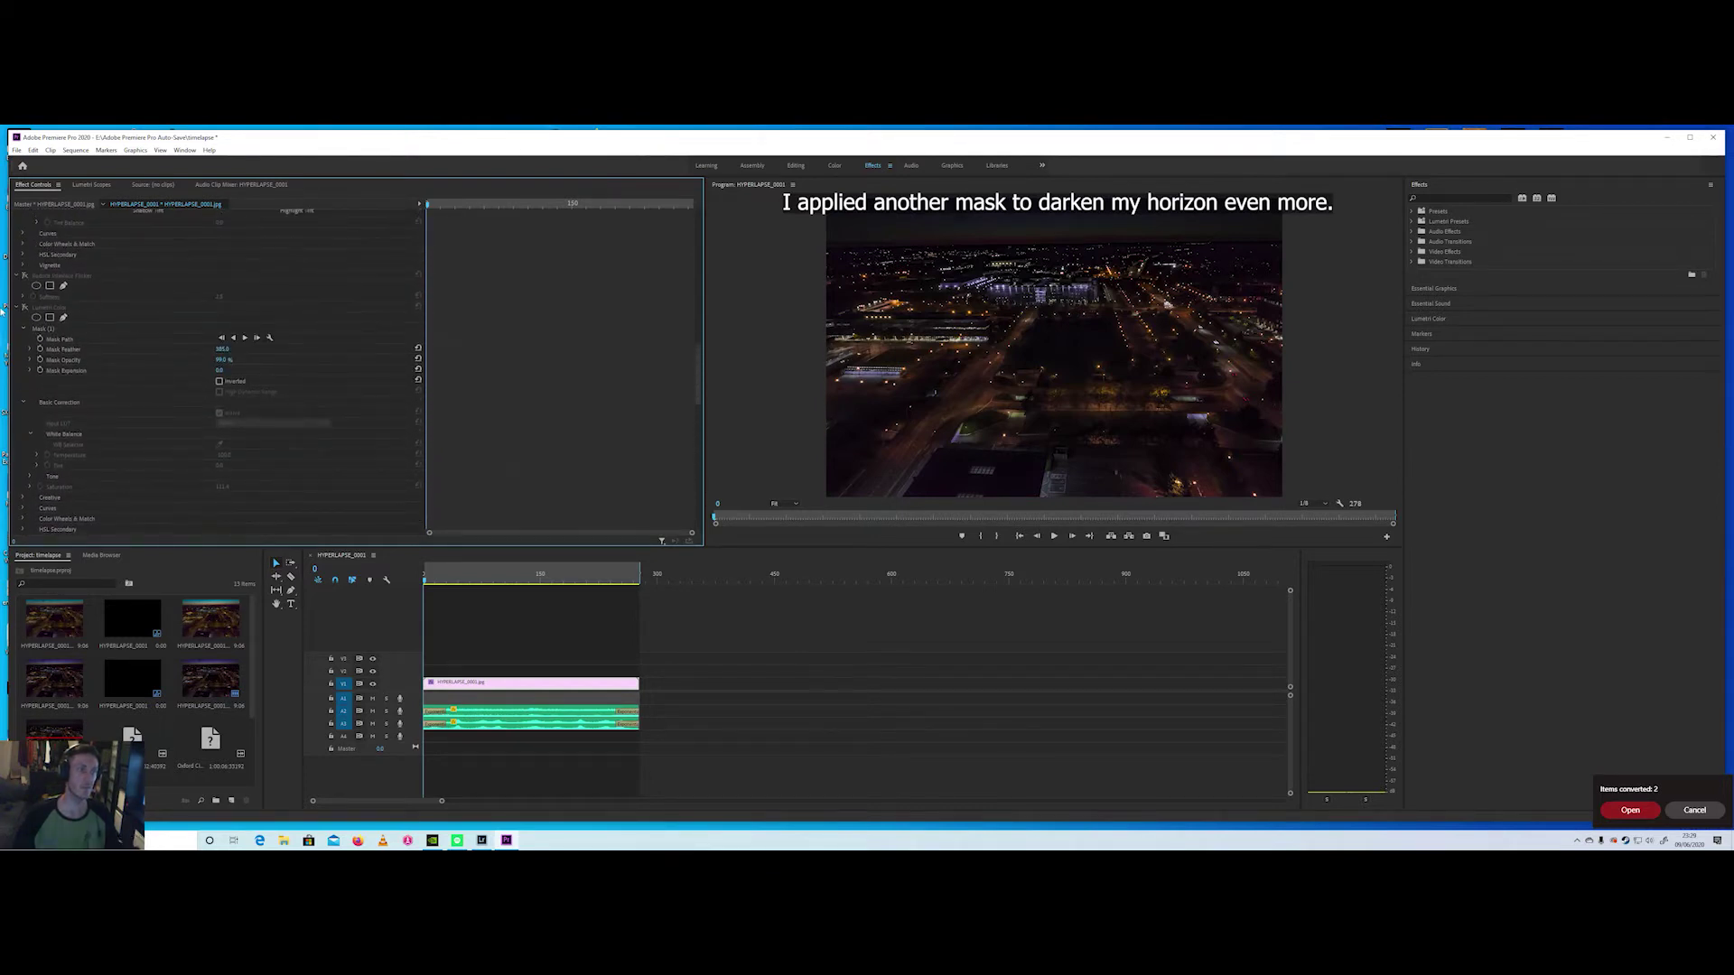
{"action": "left_click", "coordinate": [24, 307]}
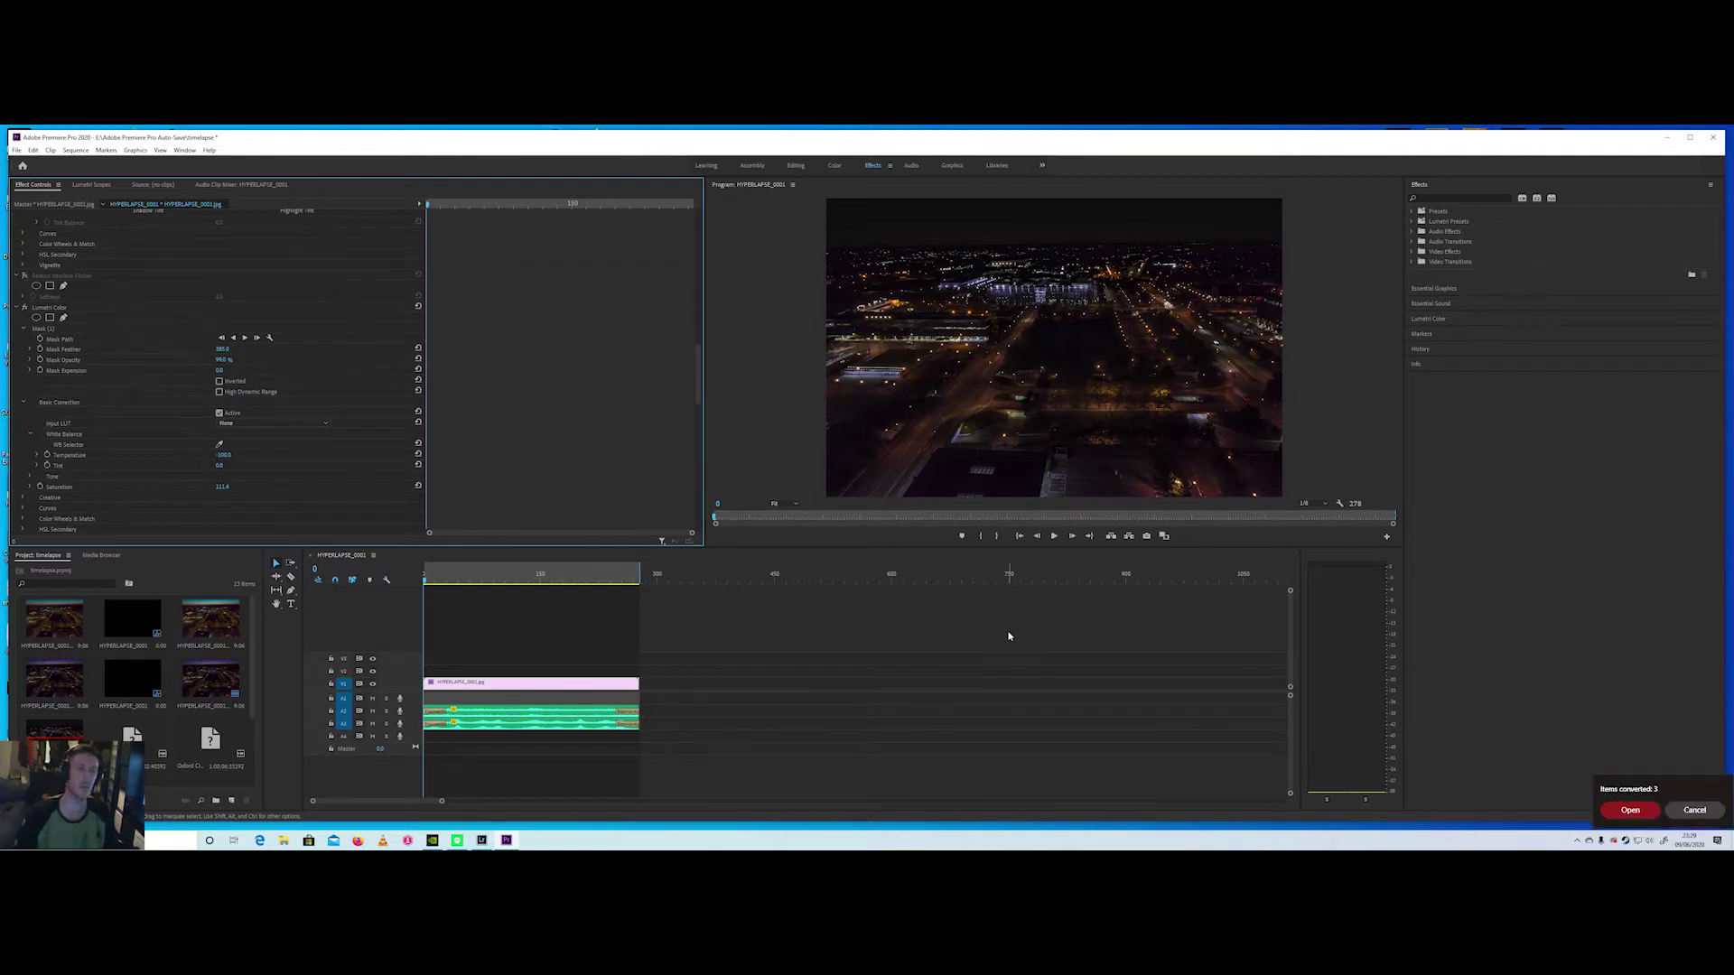
{"action": "scroll", "coordinate": [94, 435], "scroll_direction": "up", "scroll_amount": 10}
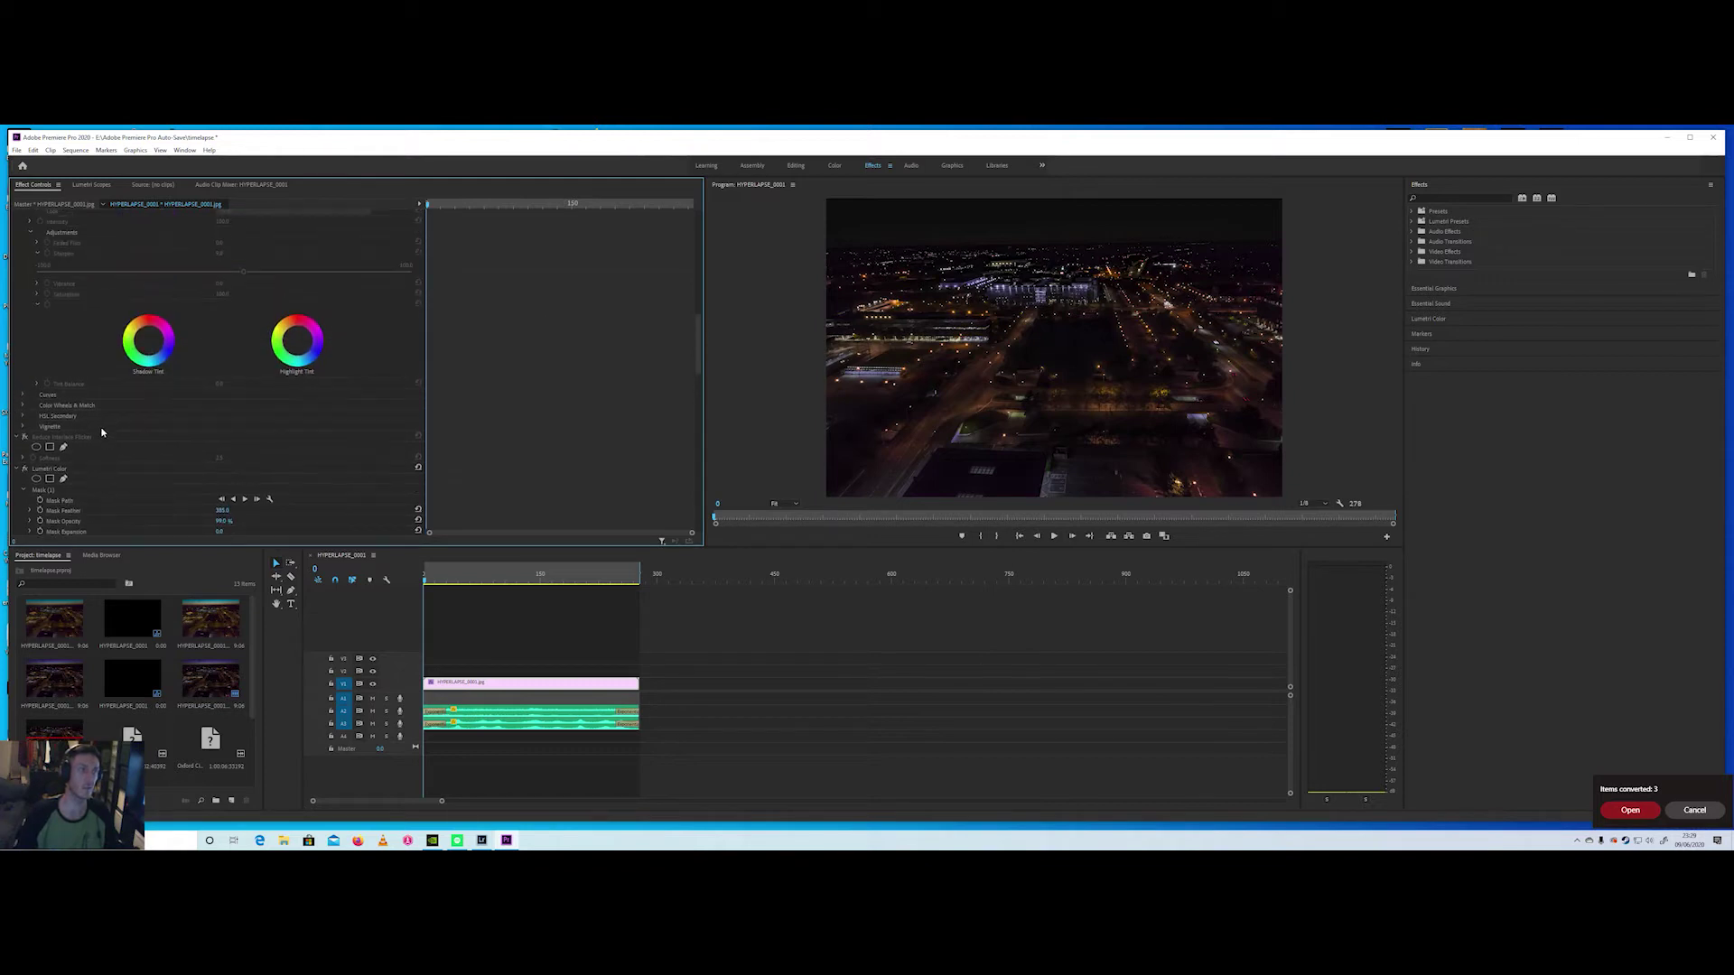
Re-enable the base Lumetri Color grade and switch to the Color workspace.
{"action": "scroll", "coordinate": [102, 433], "scroll_direction": "up", "scroll_amount": 10}
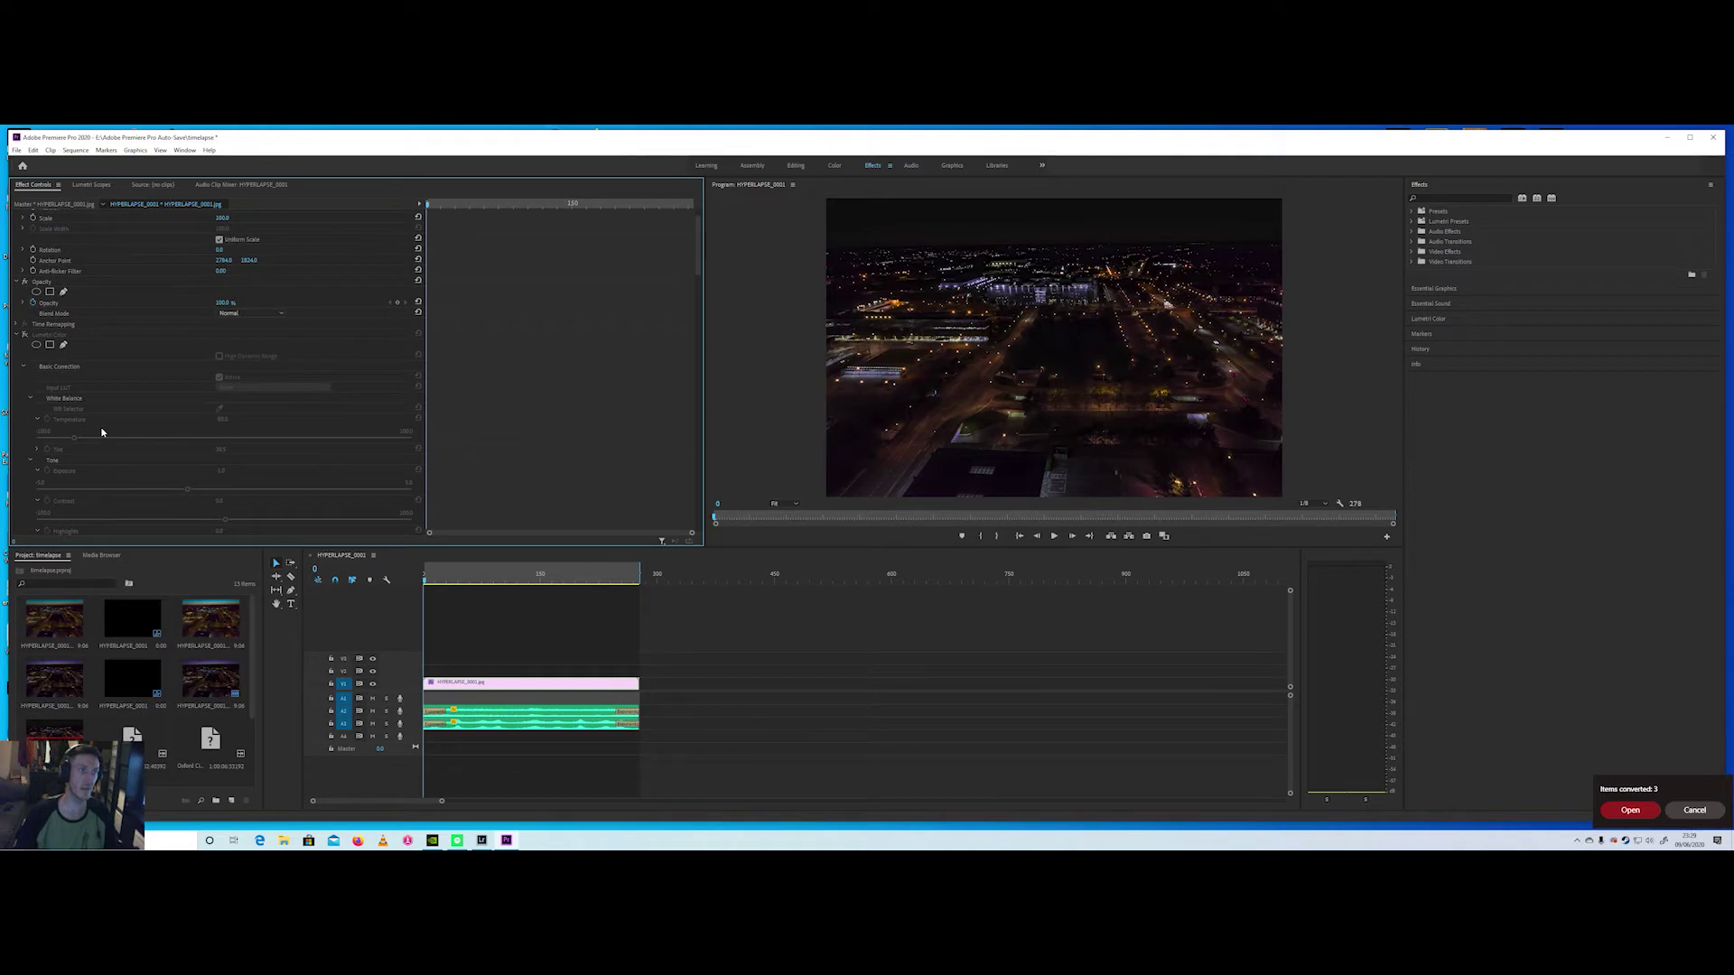
{"action": "left_click", "coordinate": [25, 335]}
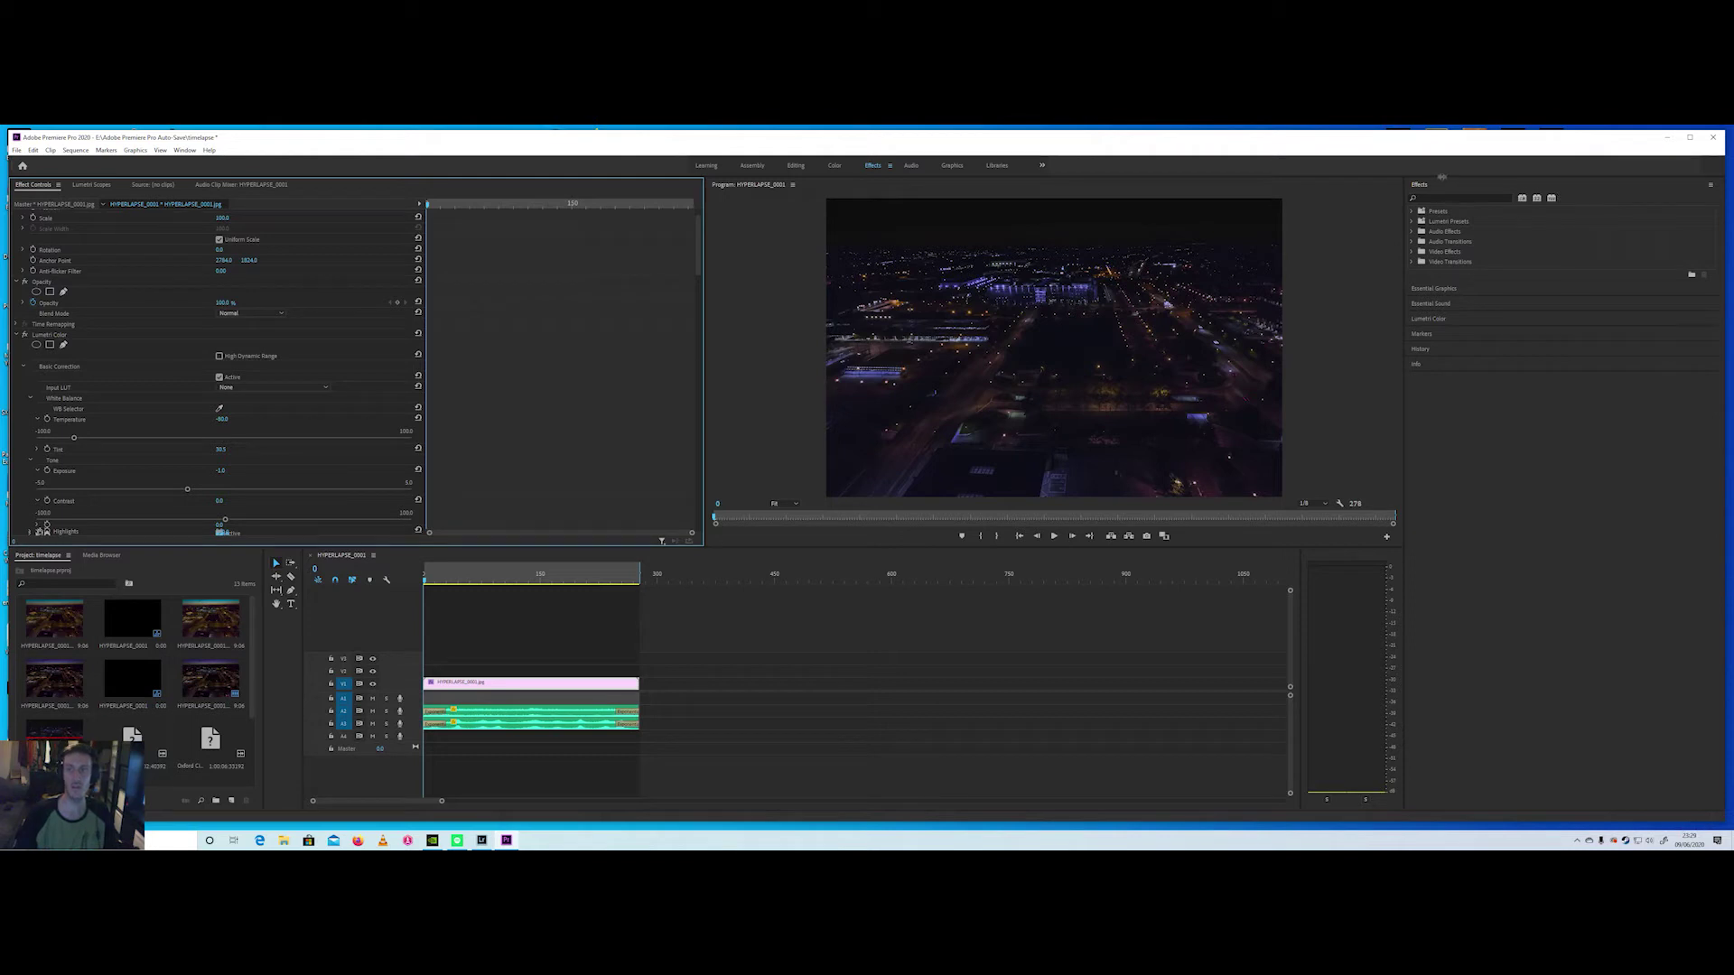
{"action": "left_click", "coordinate": [833, 167]}
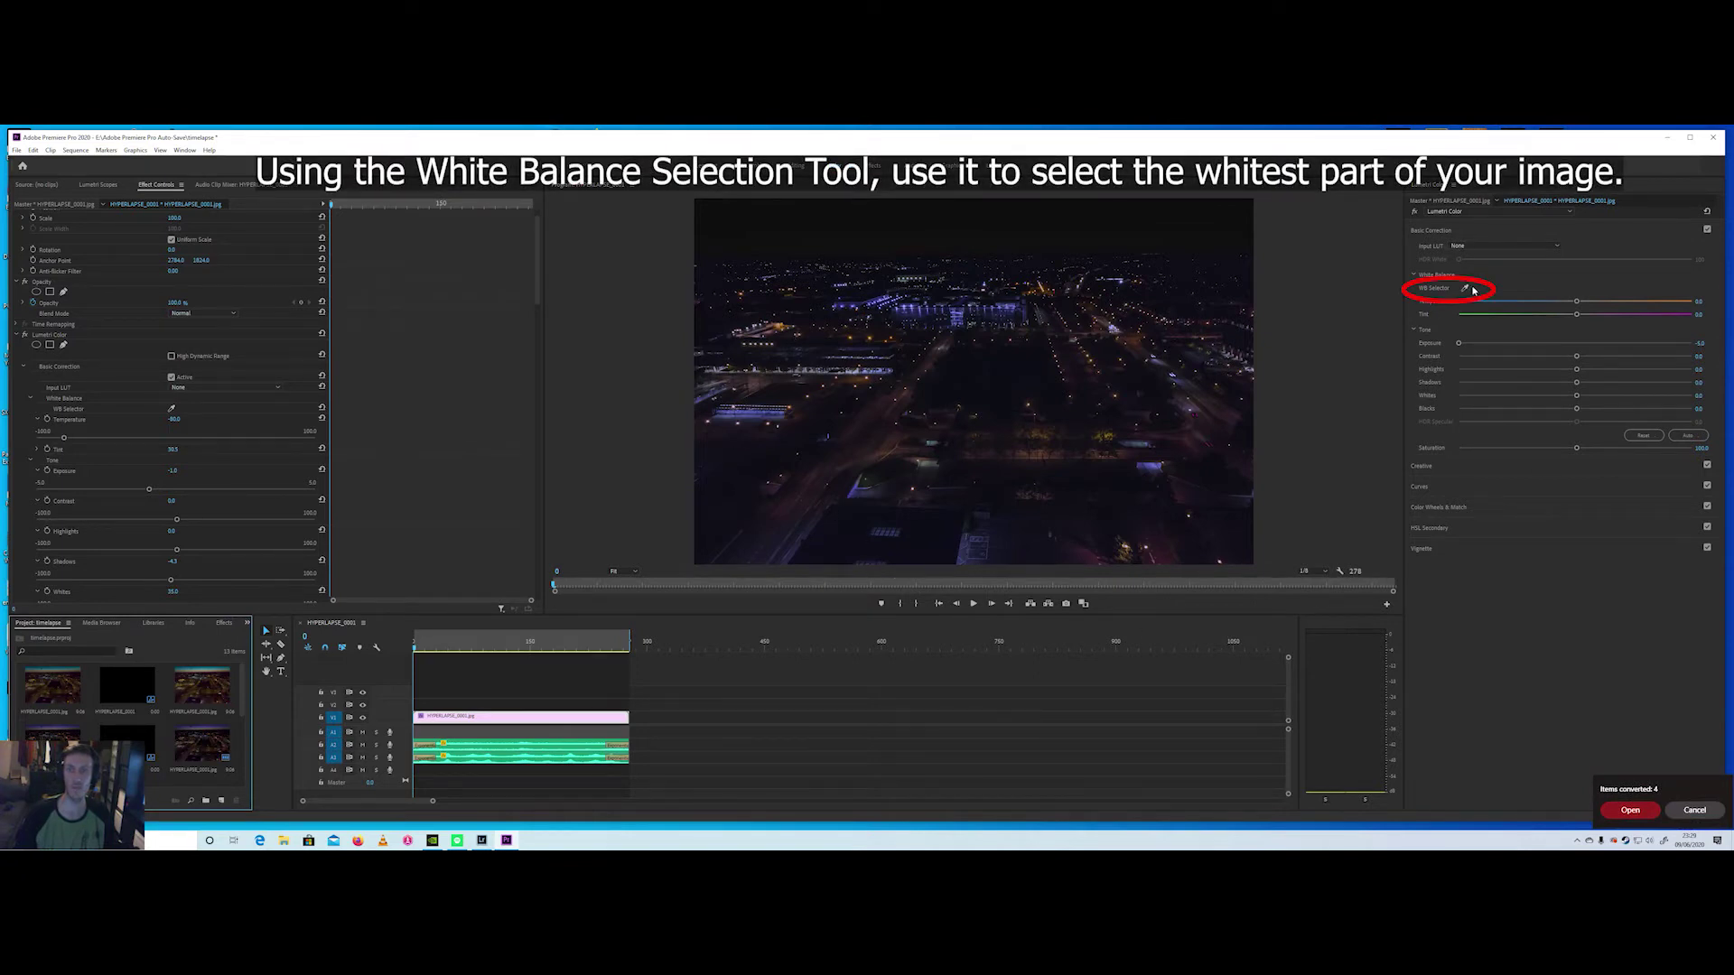
Set white balance with the WB Selector sampled from the whitest area near the image centre.
{"action": "left_click", "coordinate": [1466, 288]}
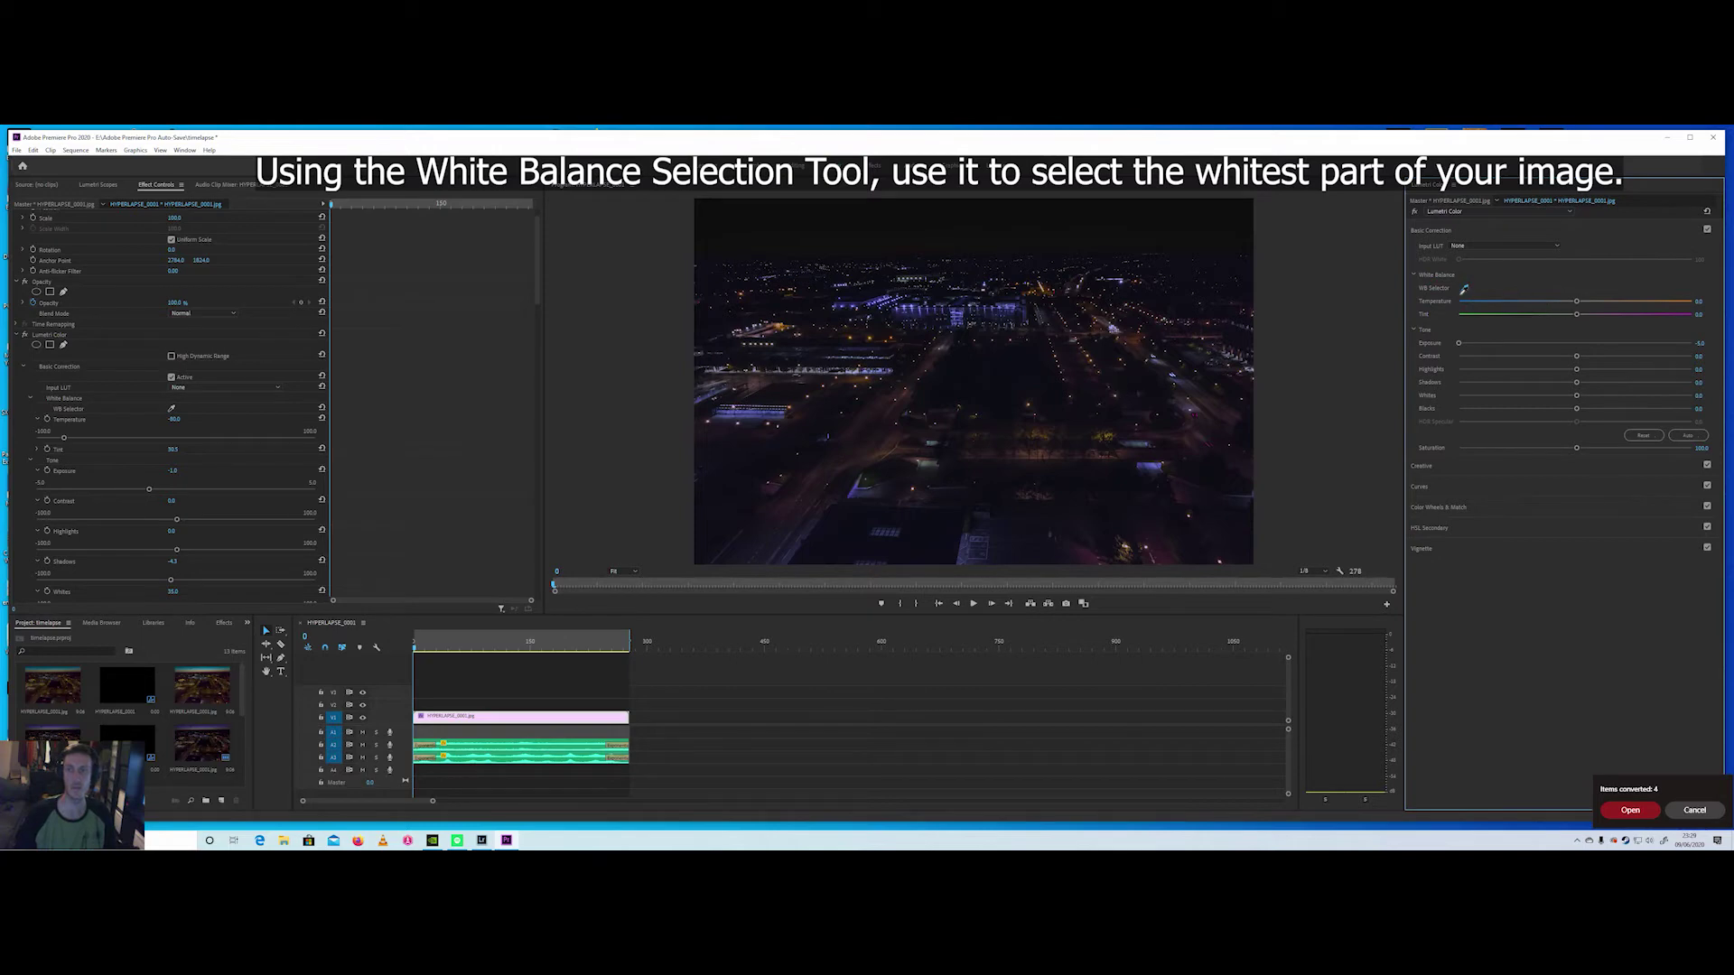
{"action": "left_click", "coordinate": [983, 402]}
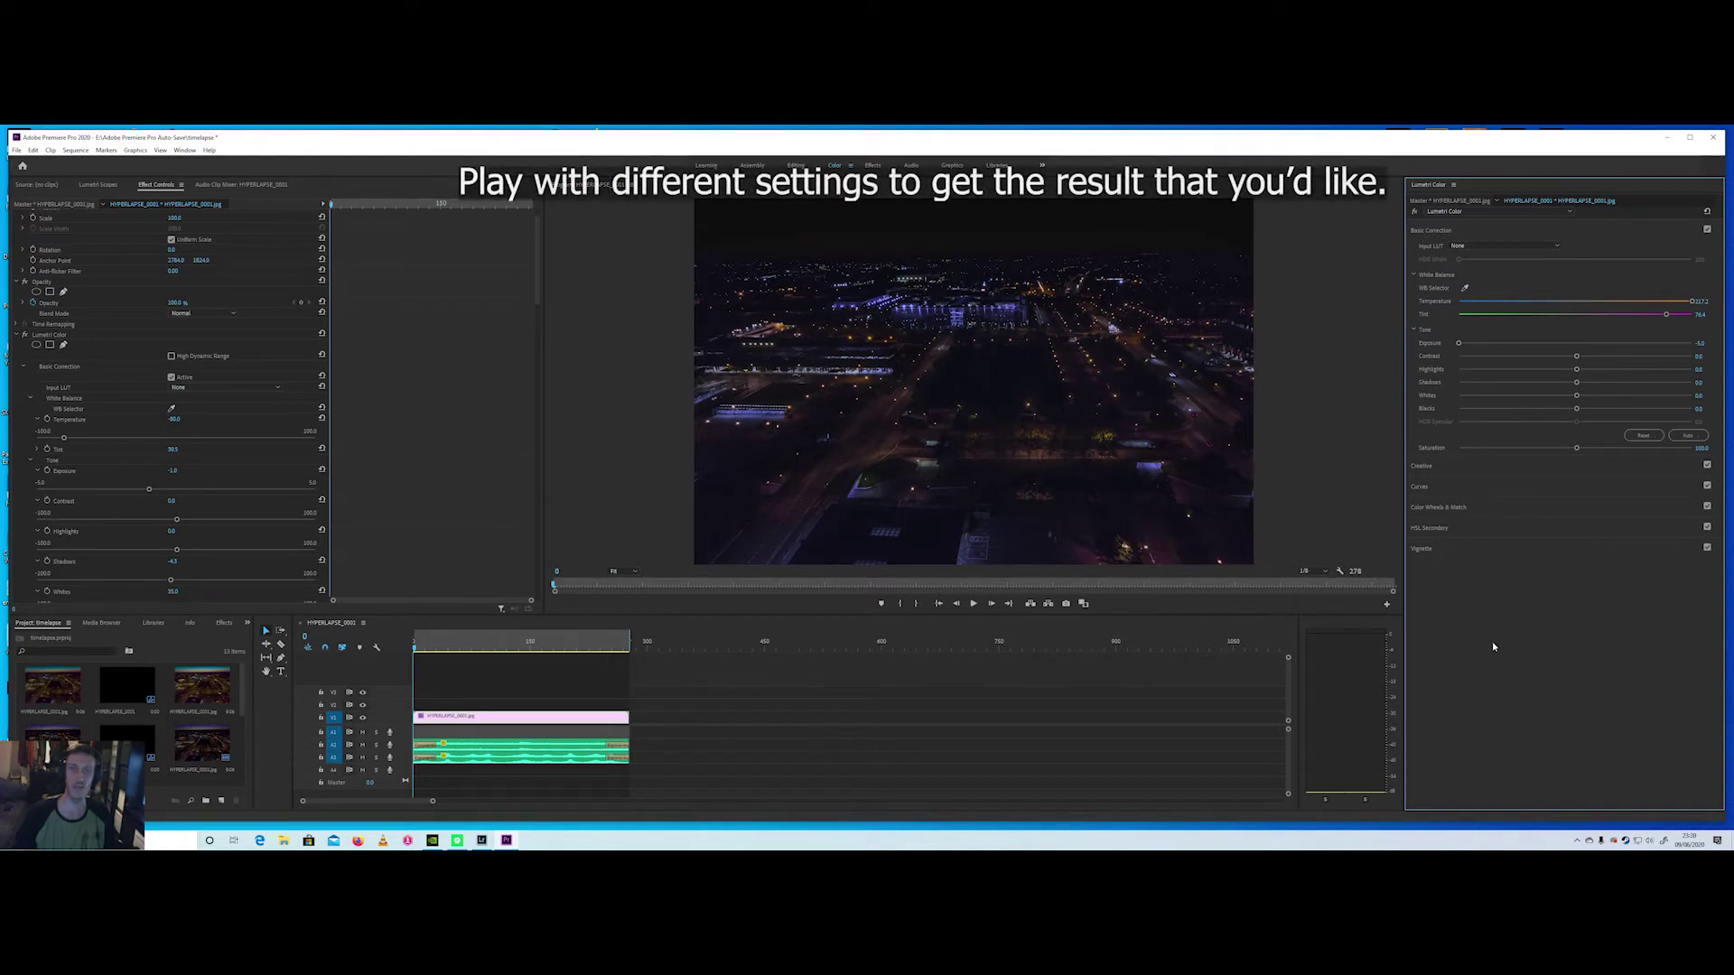
{"action": "scroll", "coordinate": [253, 328], "scroll_direction": "down", "scroll_amount": 1}
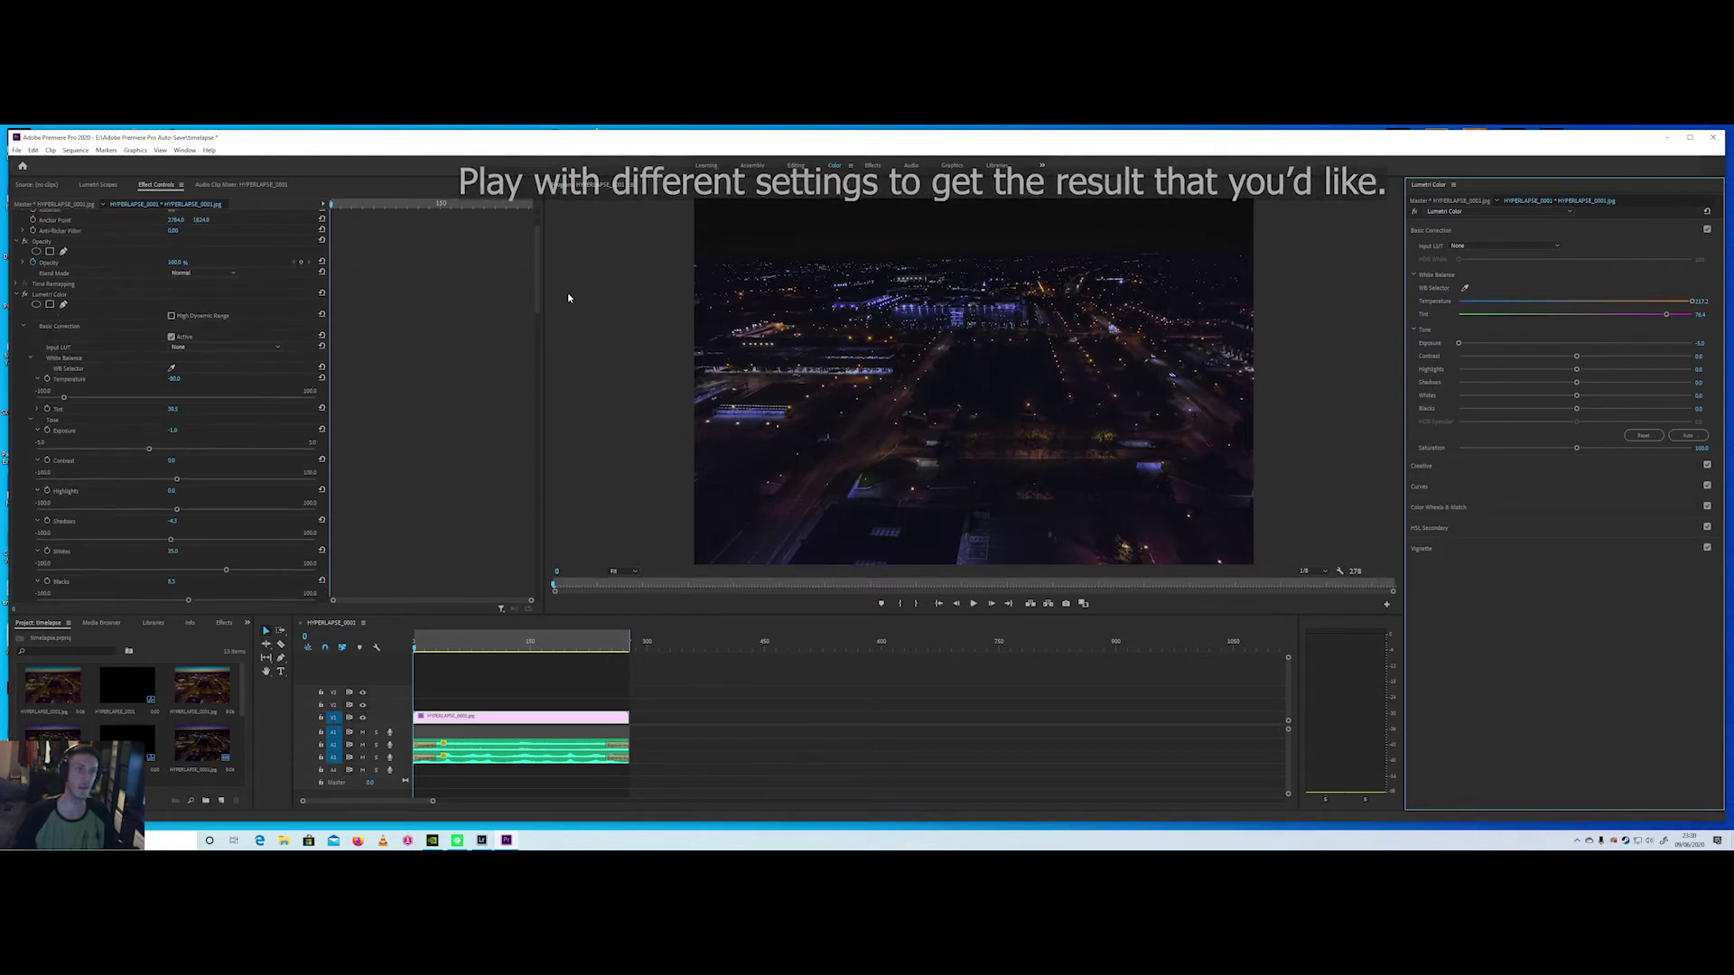
{"action": "left_click", "coordinate": [541, 270]}
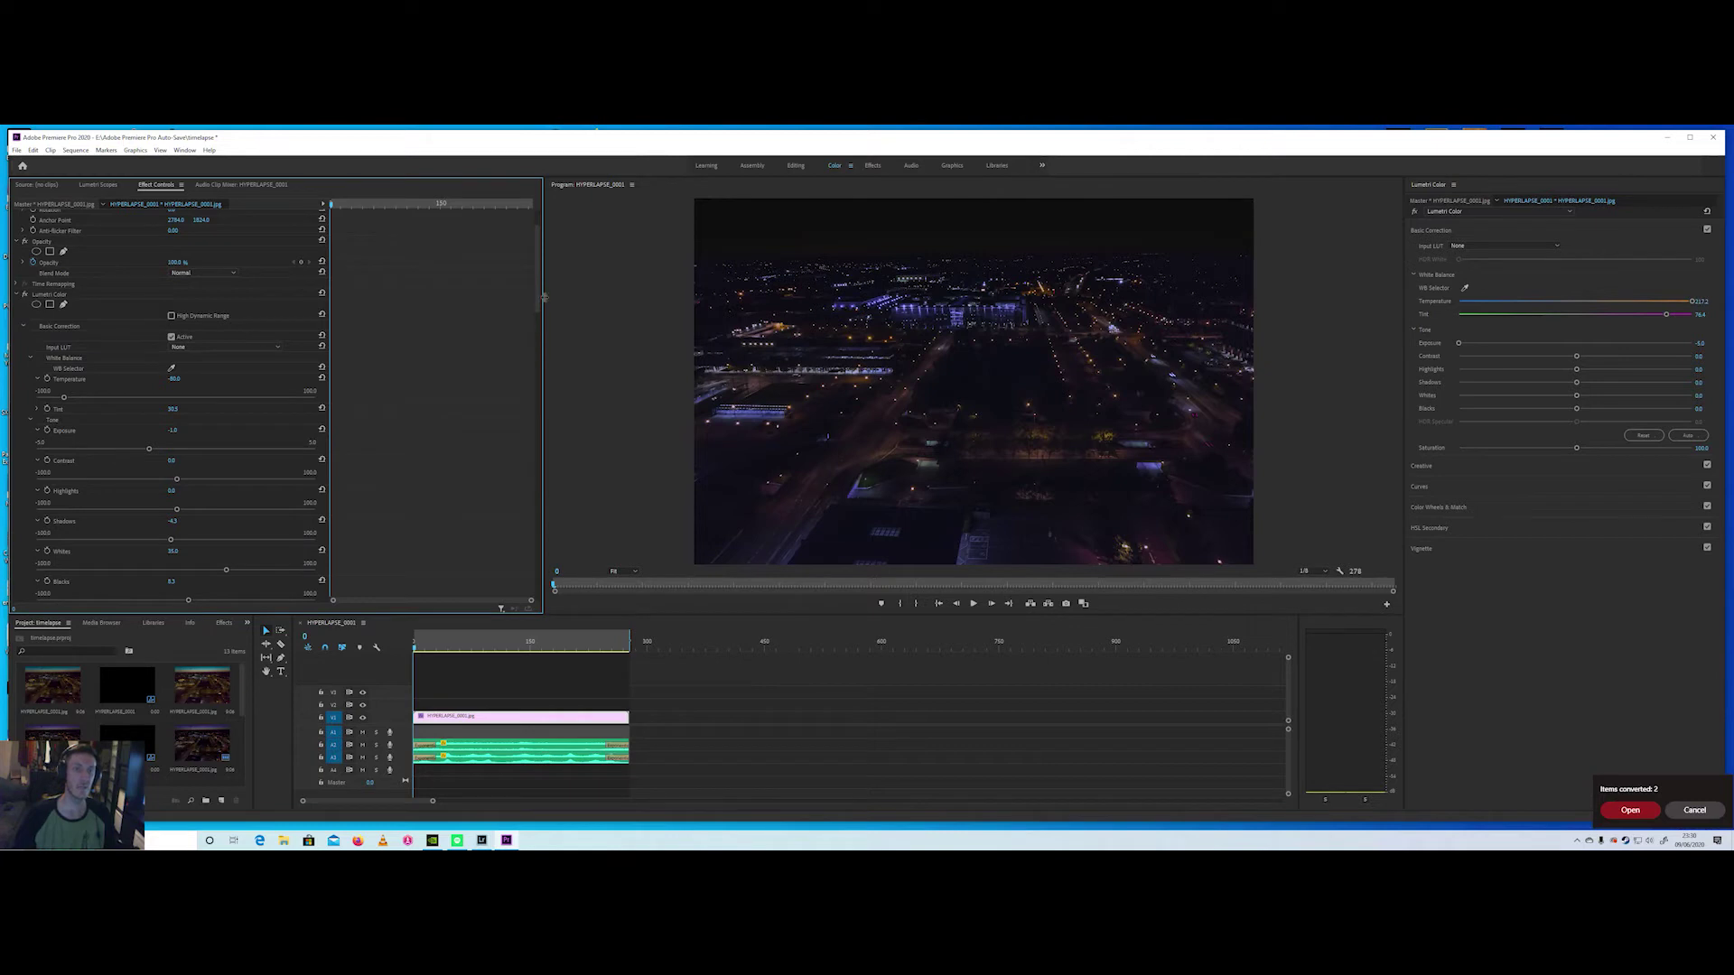
Set VR De-Noise on the hyperlapse clip to Salt and Pepper noise type at noise level 1.00.
{"action": "left_click_drag", "start_coordinate": [538, 292], "coordinate": [547, 582]}
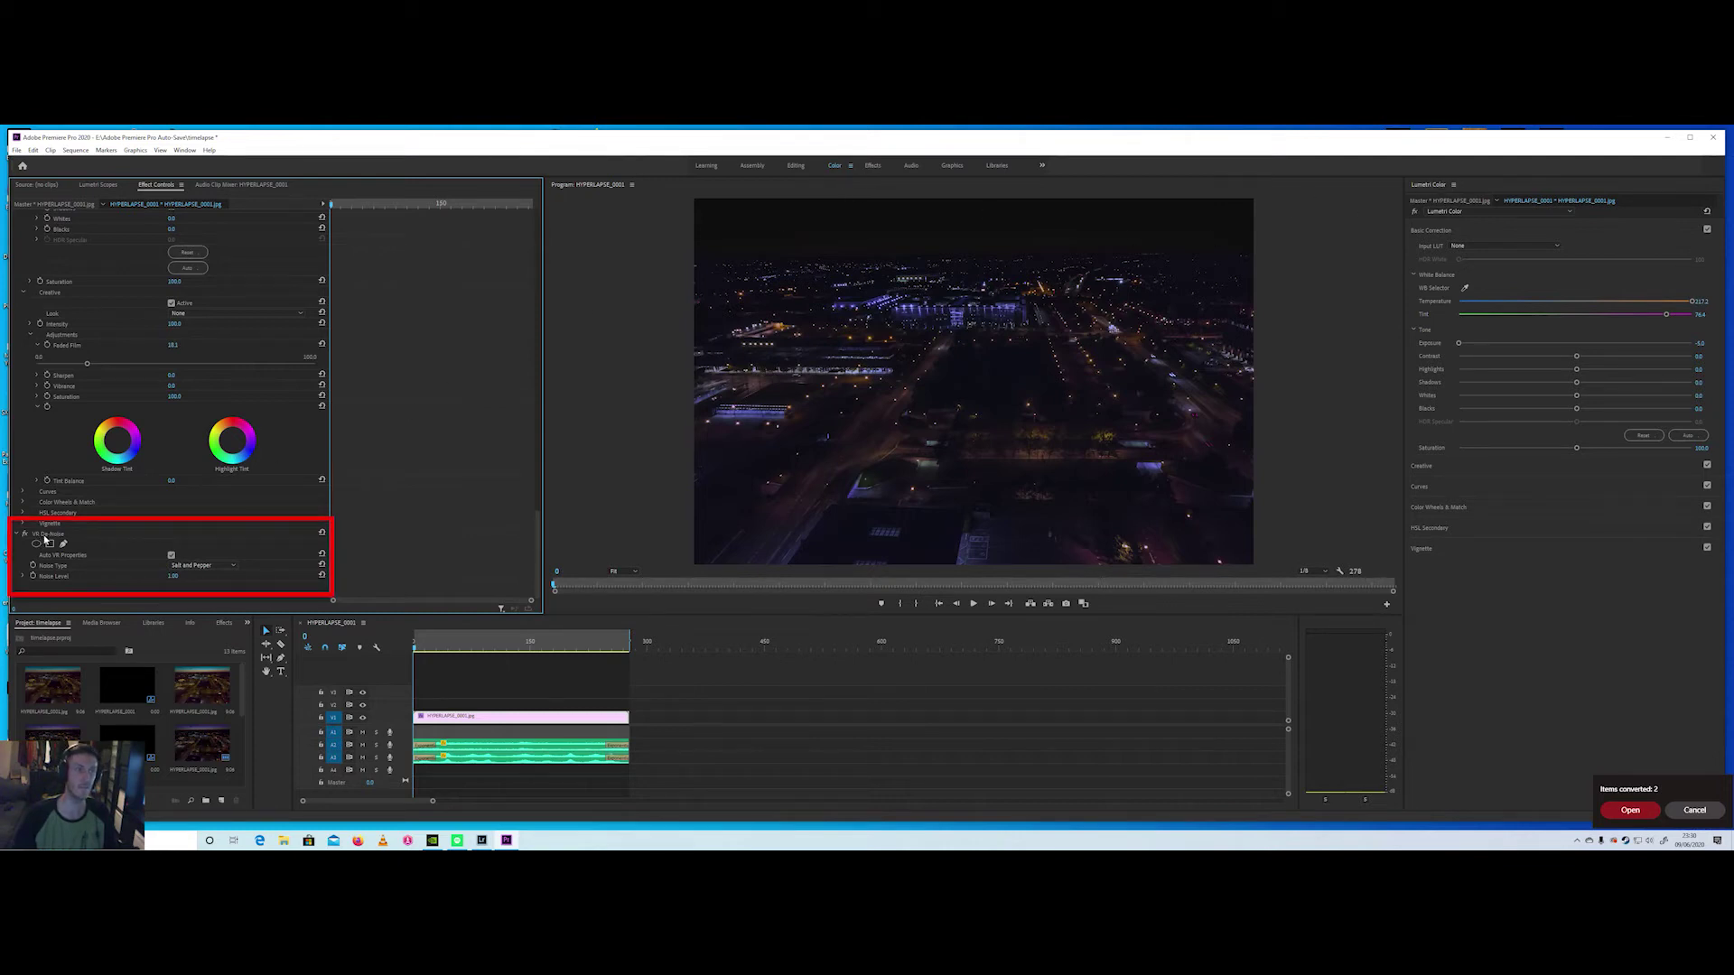
{"action": "left_click", "coordinate": [195, 566]}
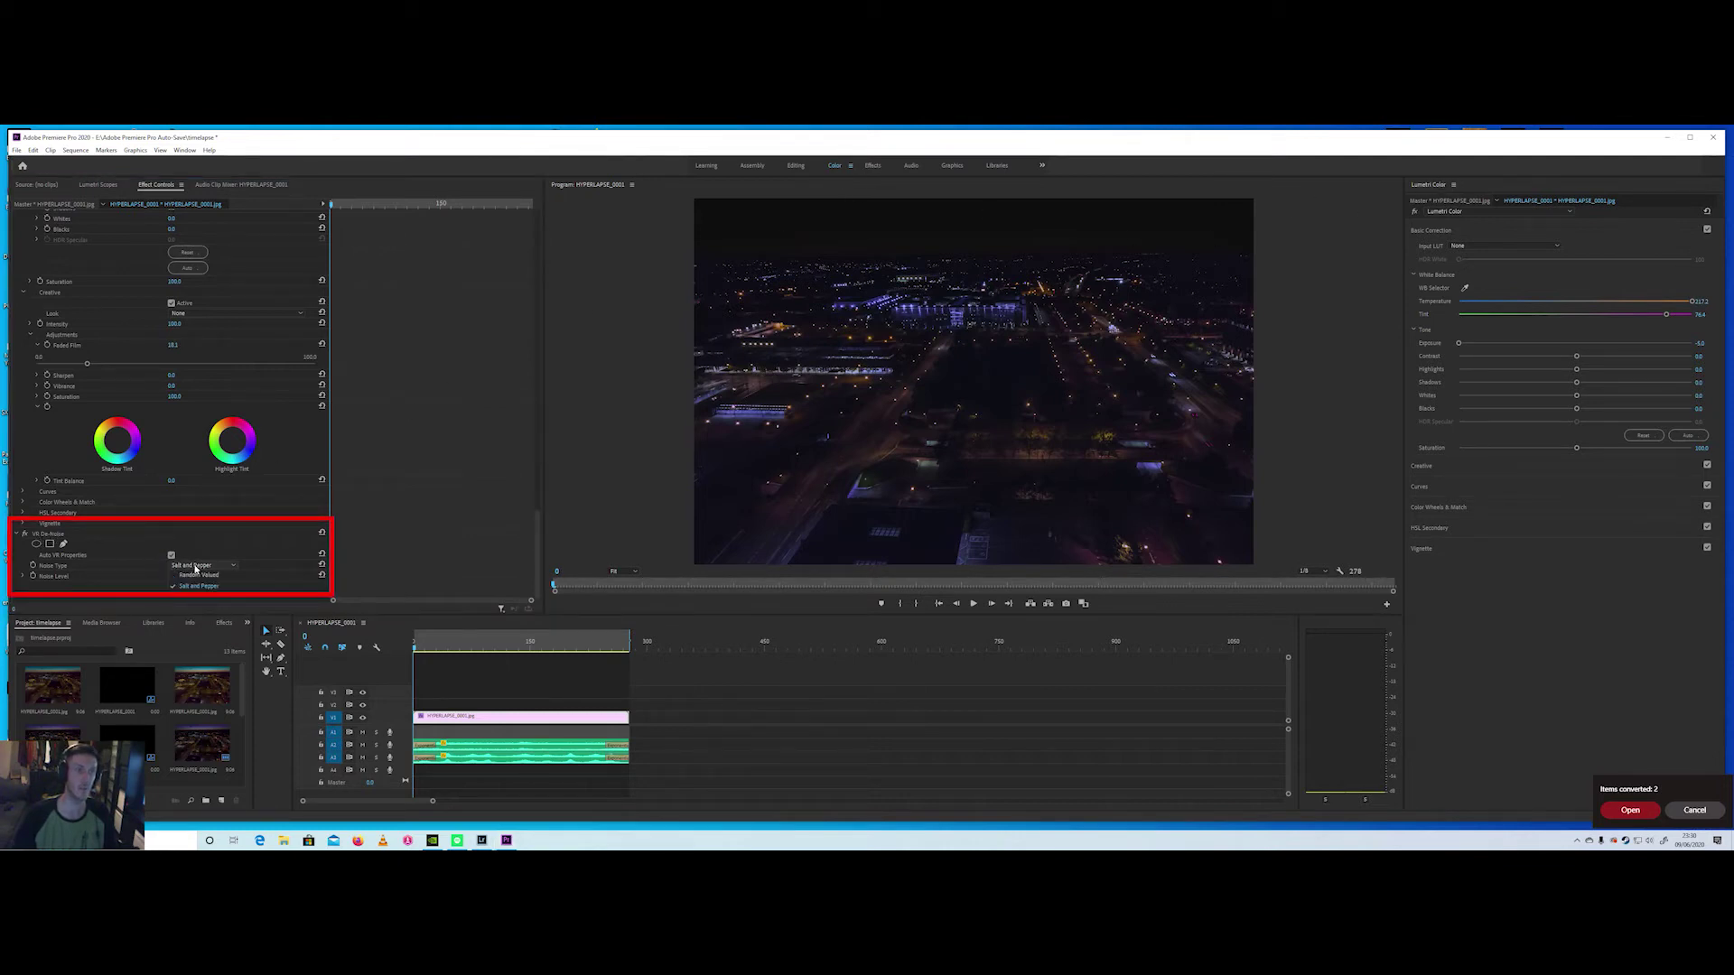
{"action": "left_click", "coordinate": [198, 586]}
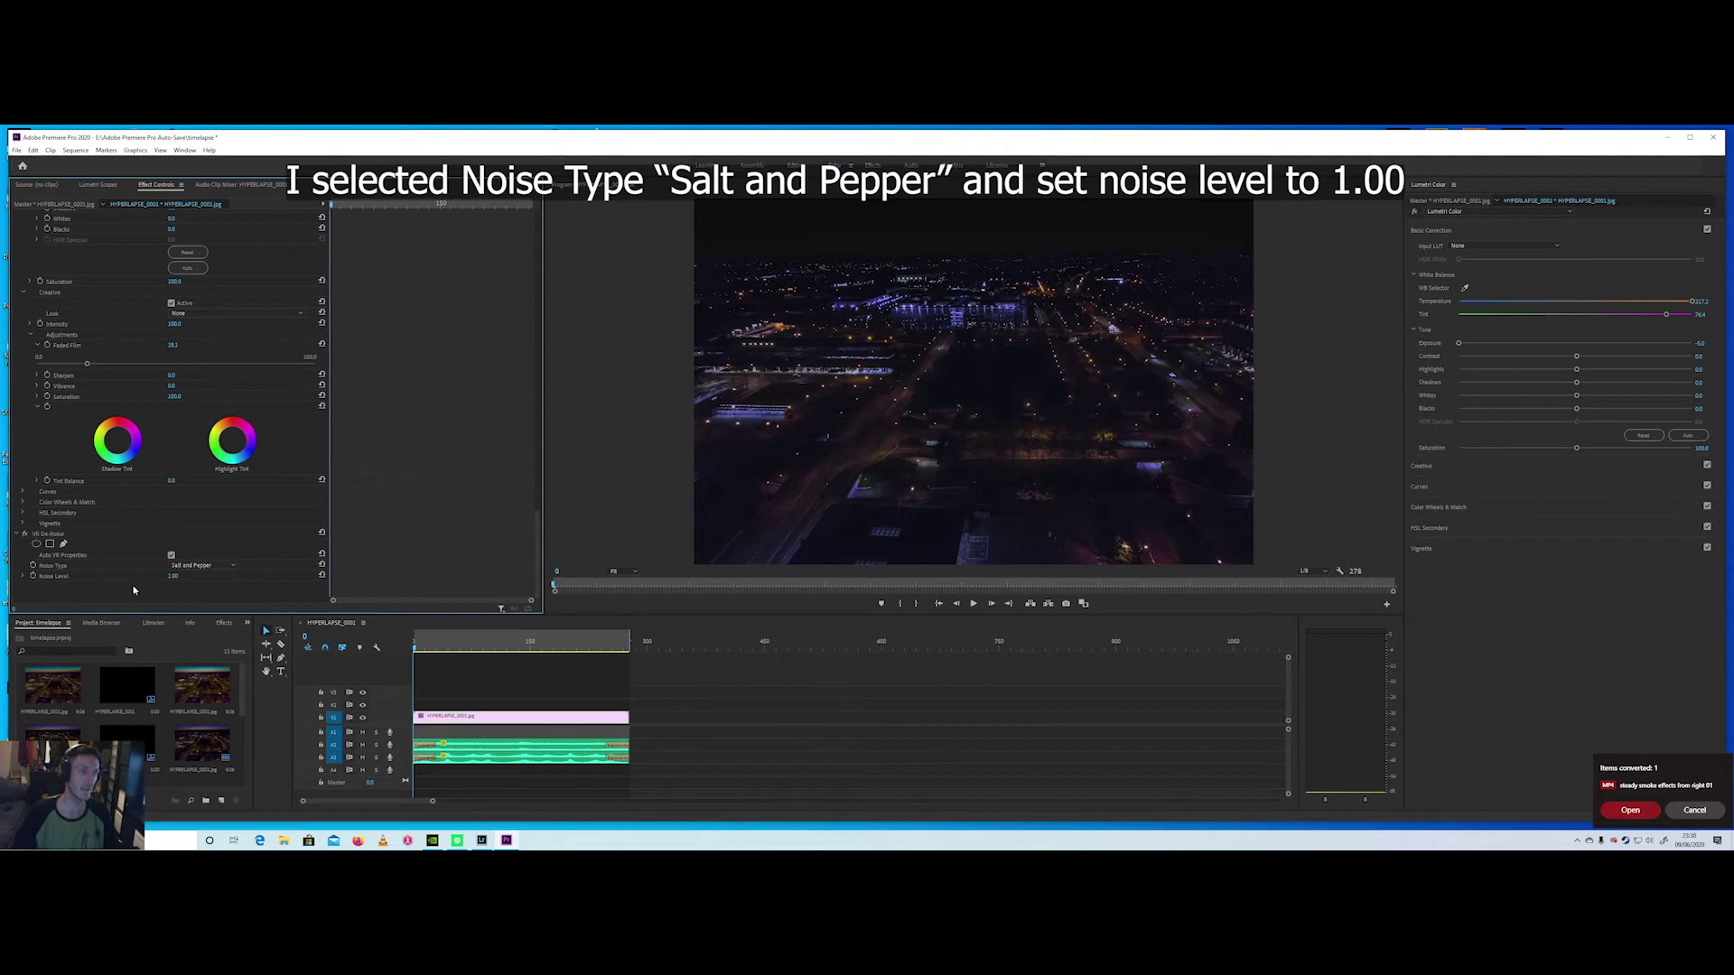
{"action": "left_click_drag", "start_coordinate": [175, 580], "coordinate": [175, 580]}
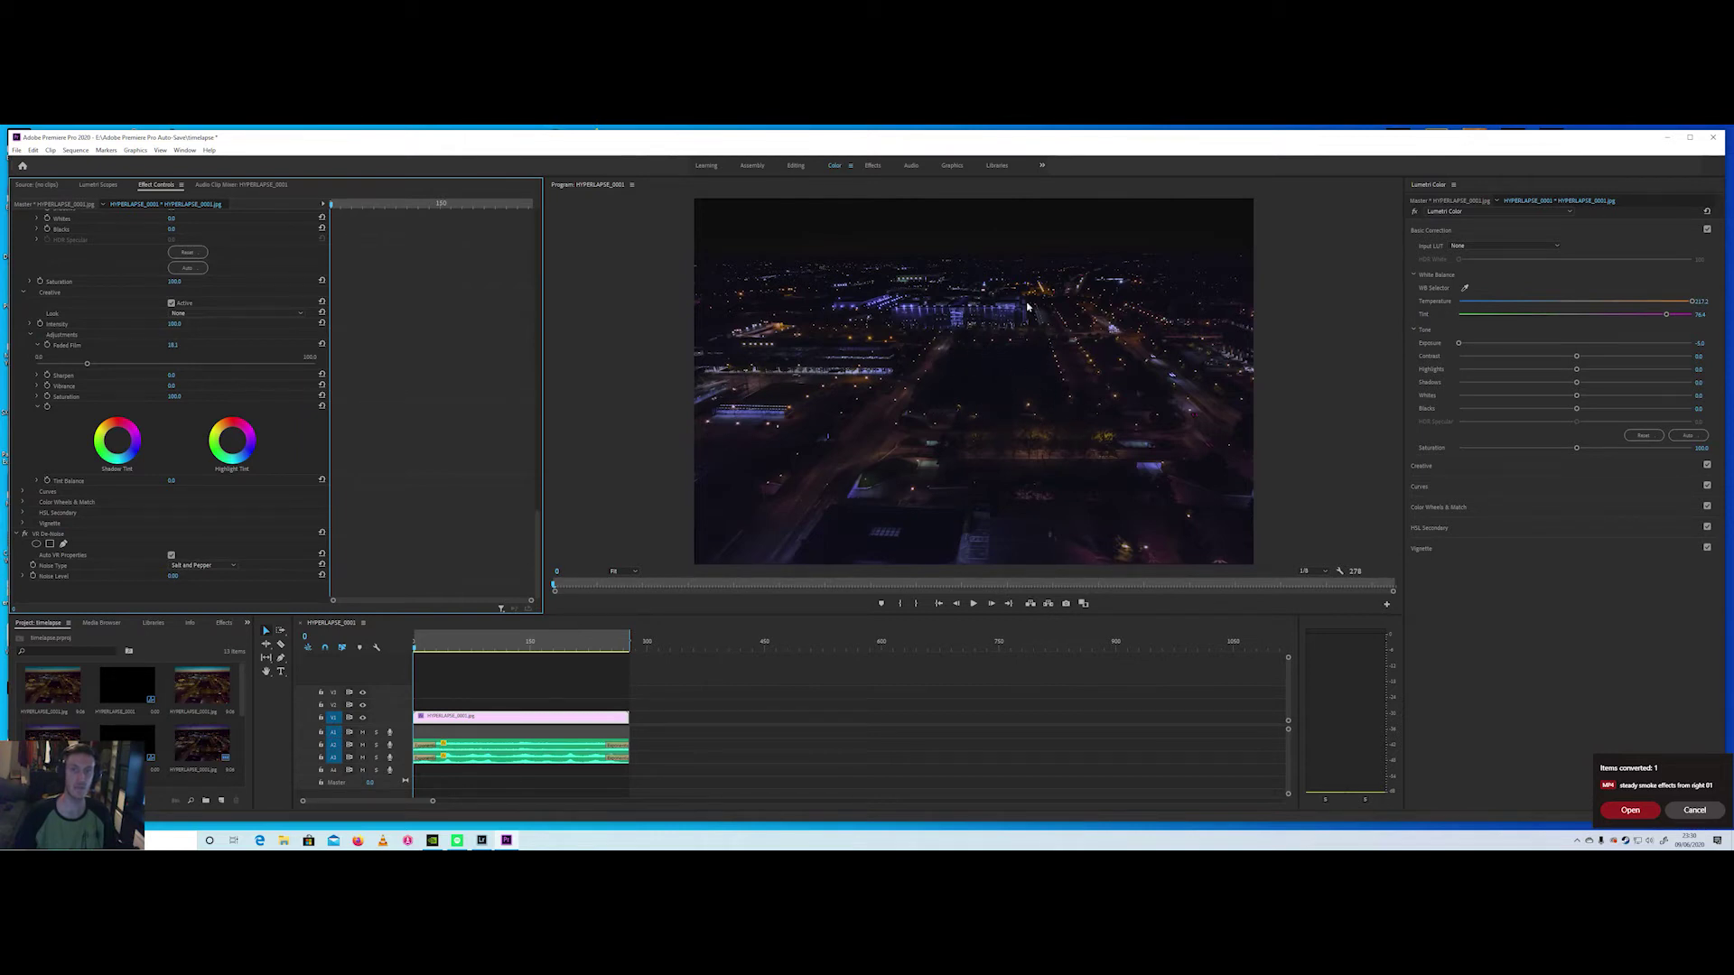
{"action": "left_click_drag", "start_coordinate": [172, 582], "coordinate": [543, 527]}
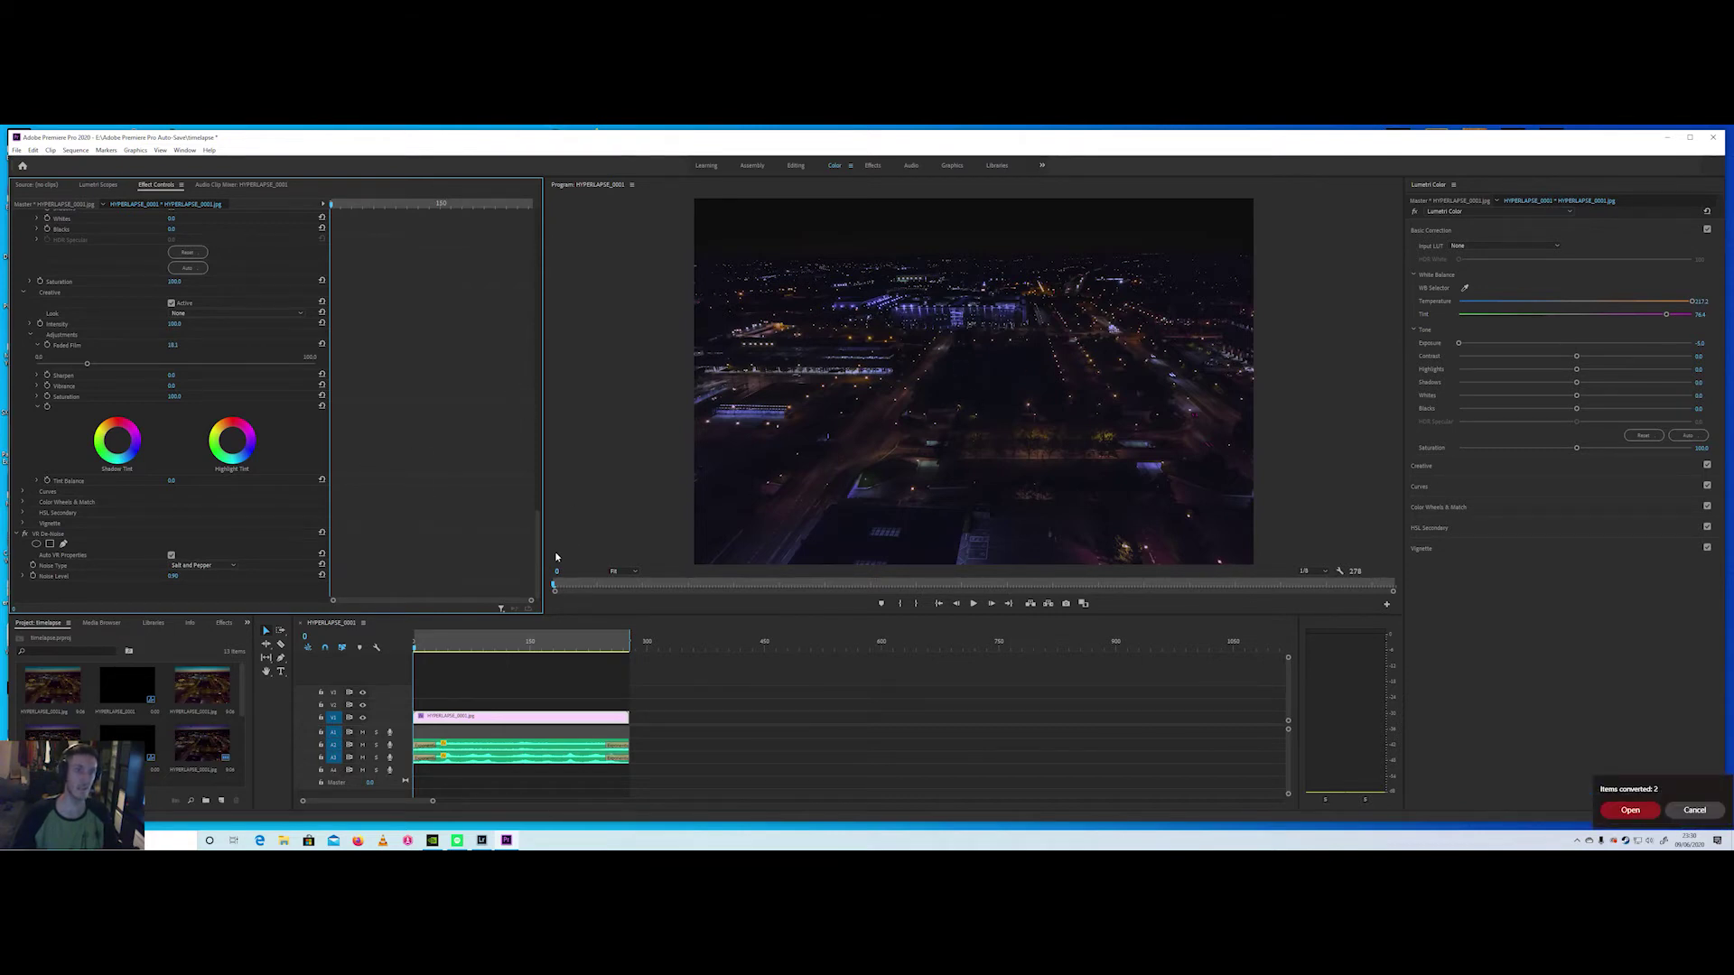
{"action": "left_click_drag", "start_coordinate": [539, 548], "coordinate": [508, 232]}
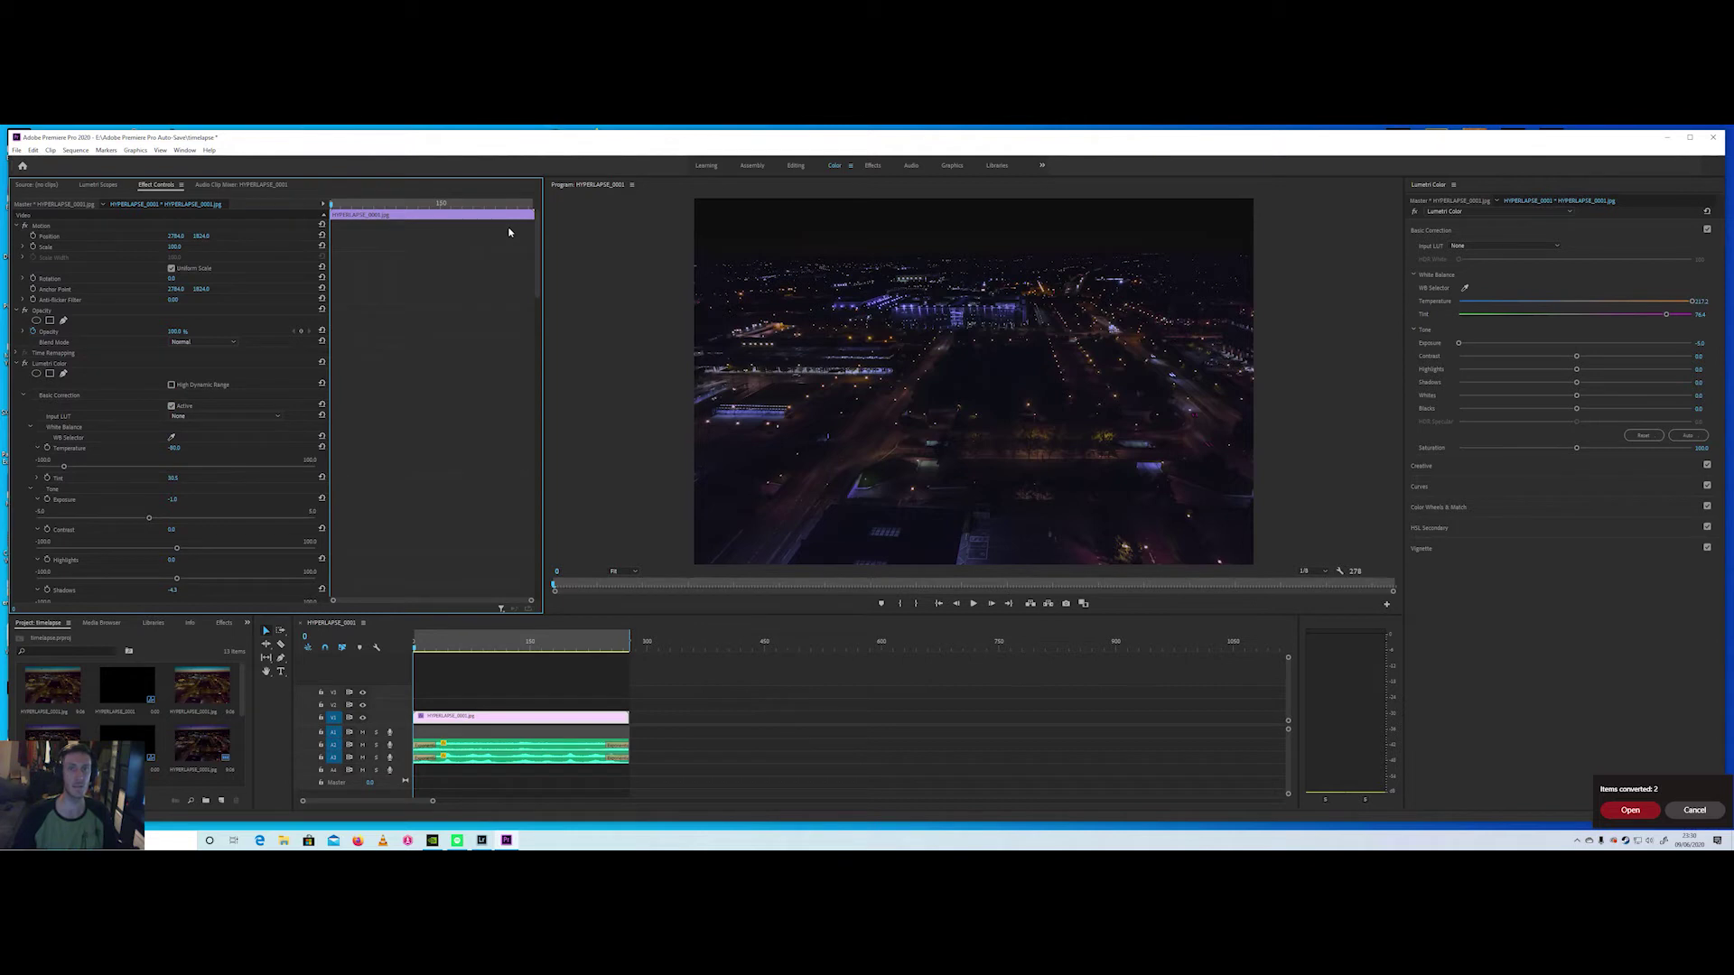